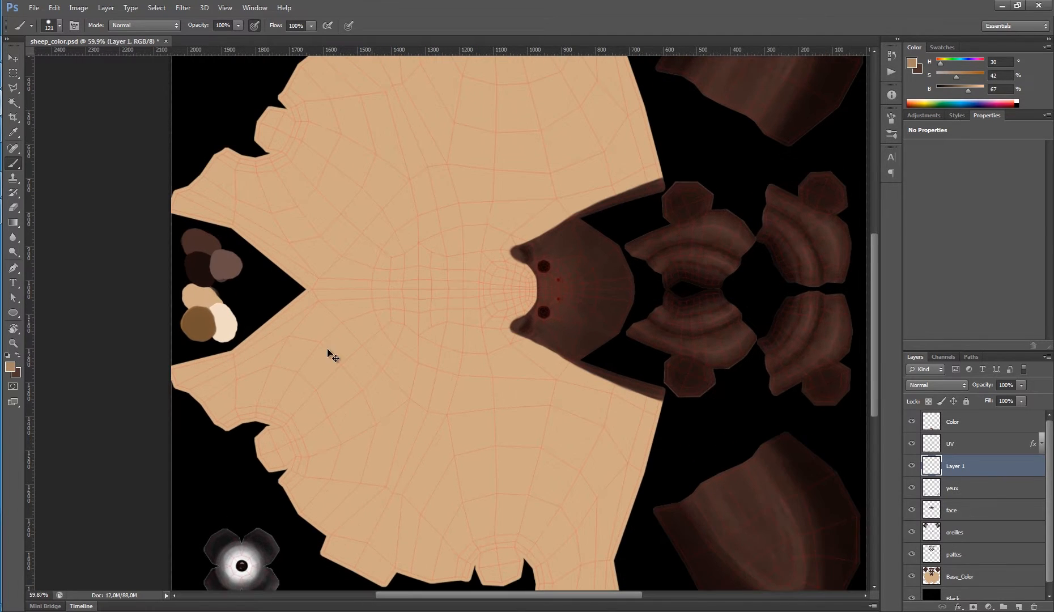
- Sample the brown palette swatch (H 30, S 59, B 46) and brush two crosswise shadow lines over the sheep's back on Layer 1
left_click(195, 324, "alt")
left_click_drag(420, 324, 430, 322)
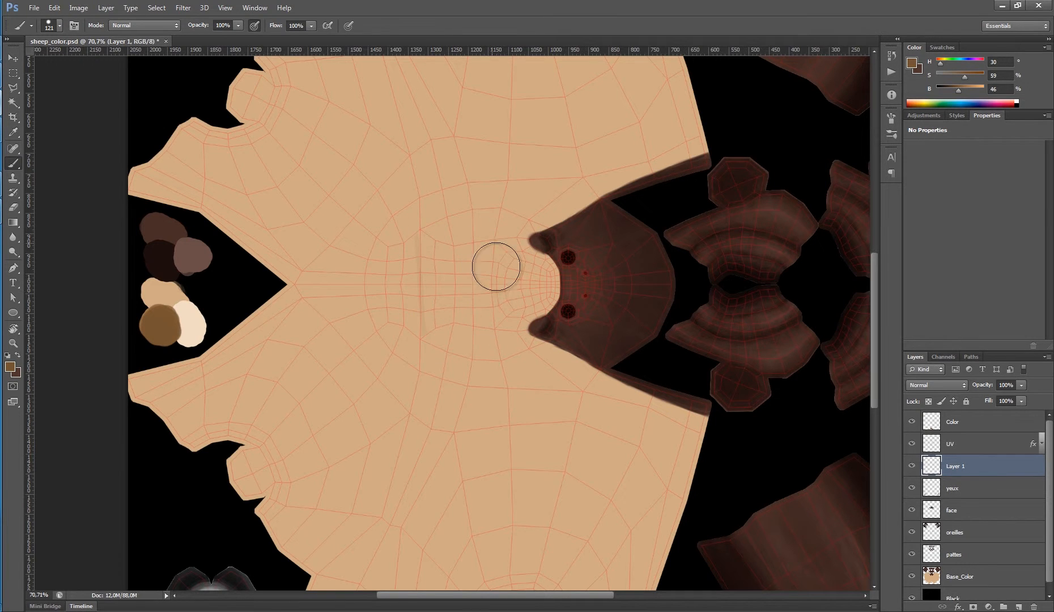
left_click_drag(490, 307, 481, 313)
mouse_move(419, 240)
left_mouse_down()
mouse_move(414, 224)
mouse_move(423, 333)
left_mouse_up()
- Switch to Maya and examine the sheep's back folds and rear from several angles, returning to the Photoshop texture
key("alt+Tab")
left_click_drag(470, 284, 402, 306)
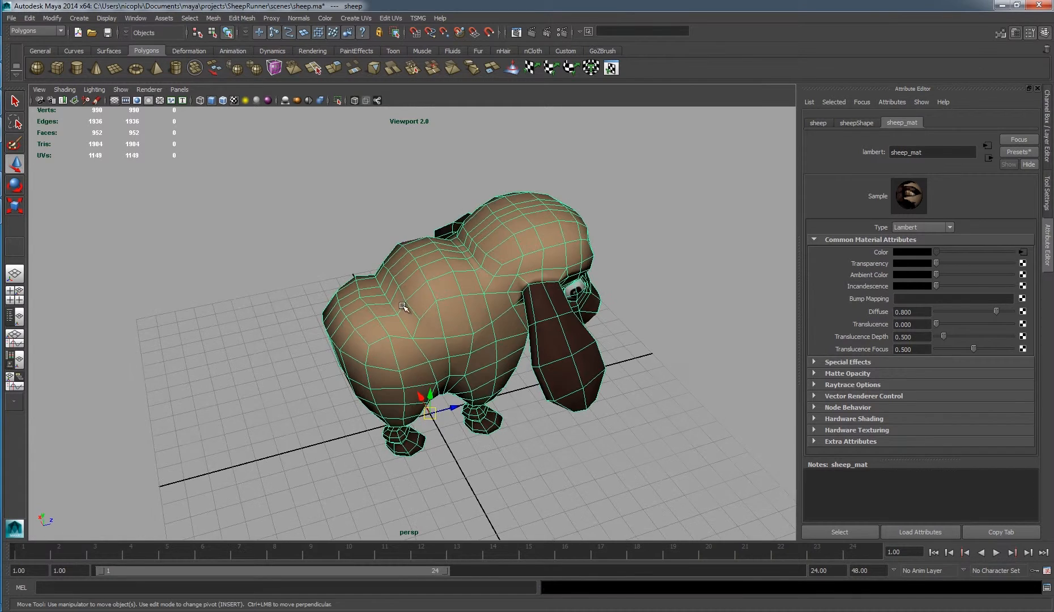
key("alt+Tab")
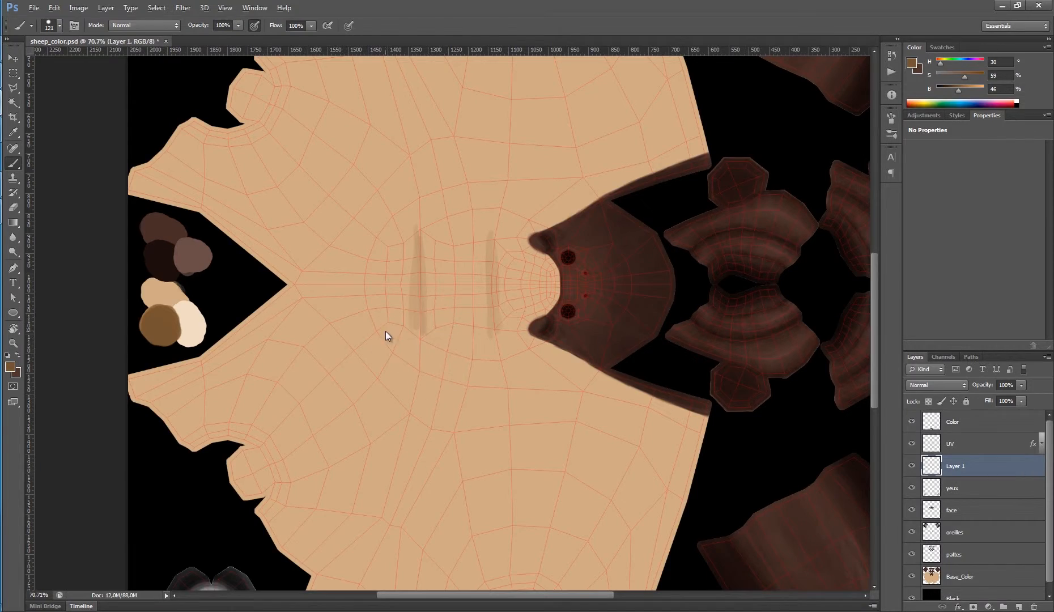
key("alt+Tab")
left_click_drag(435, 312, 388, 358)
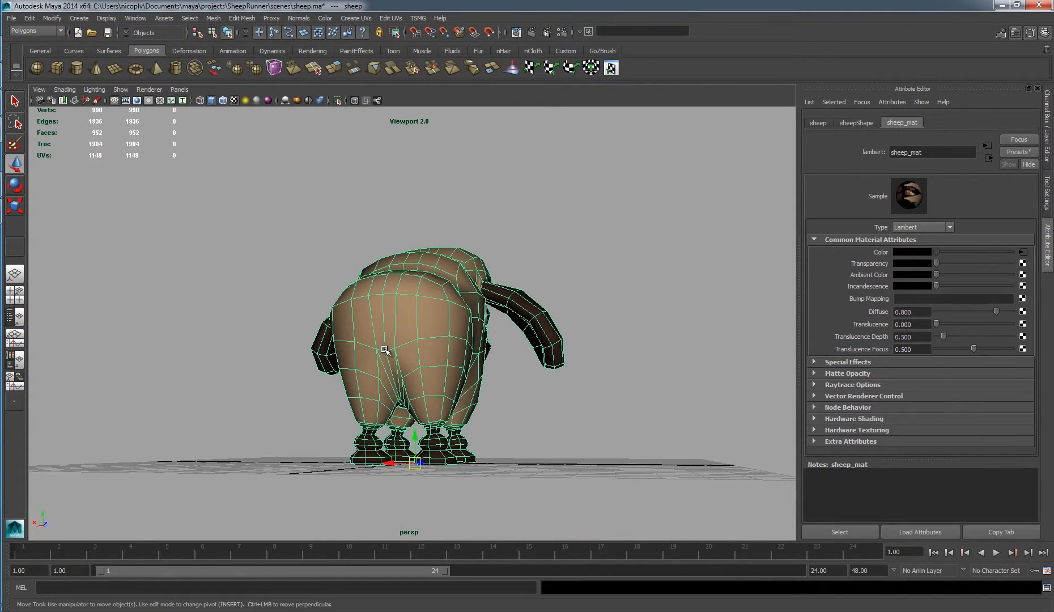
key("alt+Tab")
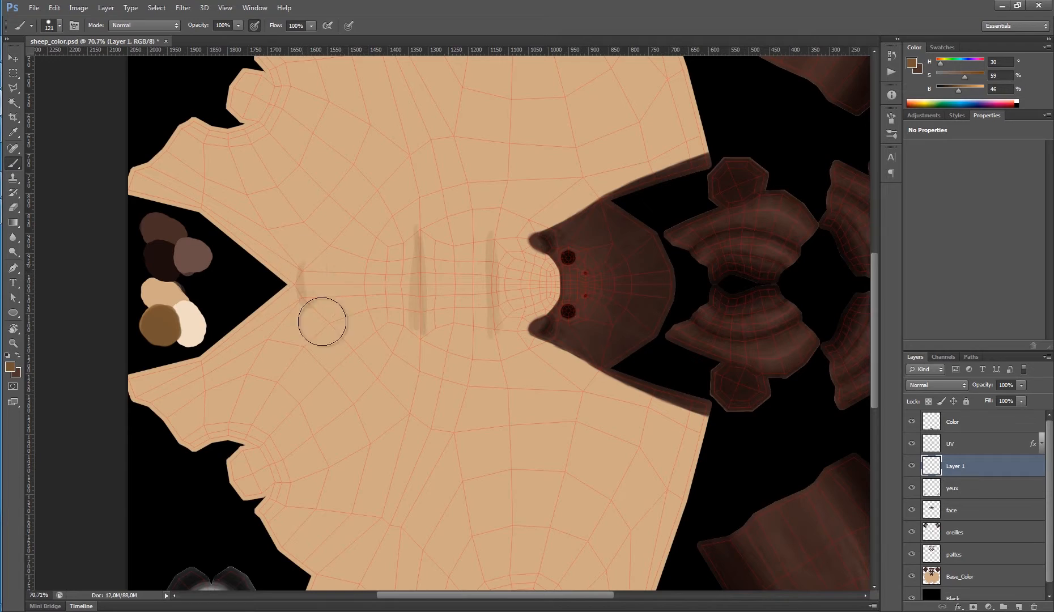
- Compare the texture with the sheep's side in Maya and sketch the rear fold as a faint brown curve in Photoshop
key("alt+Tab")
left_click_drag(322, 321, 393, 326)
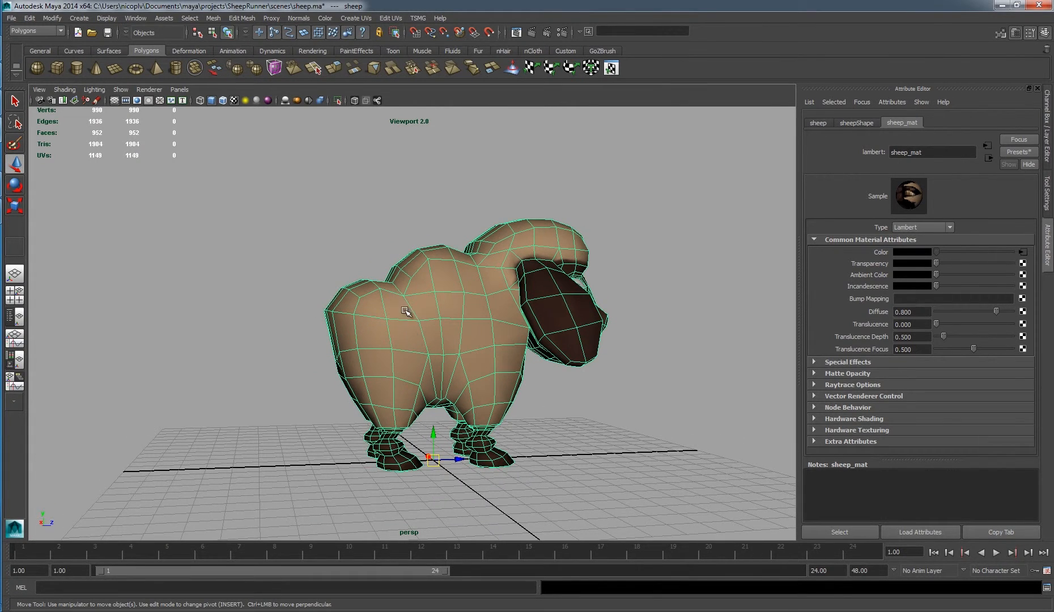
key("alt+Tab")
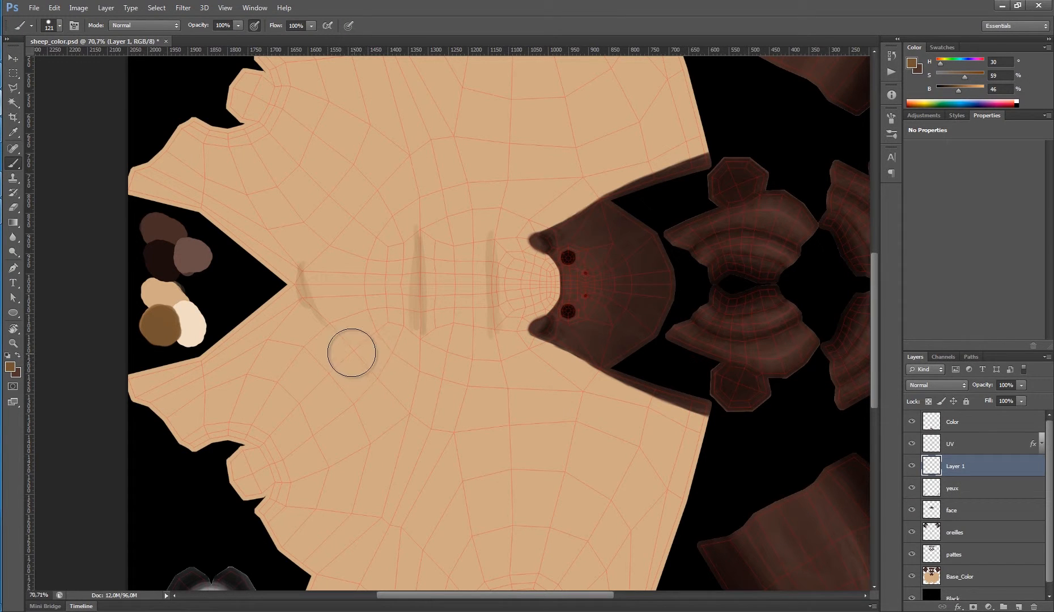
key("alt+Tab")
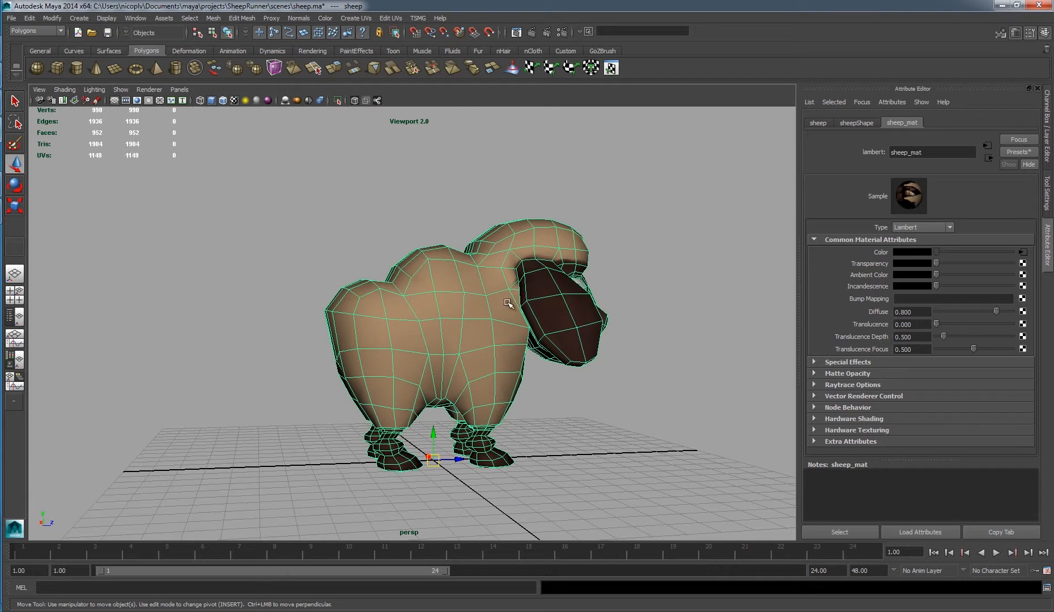
left_click_drag(510, 306, 448, 322)
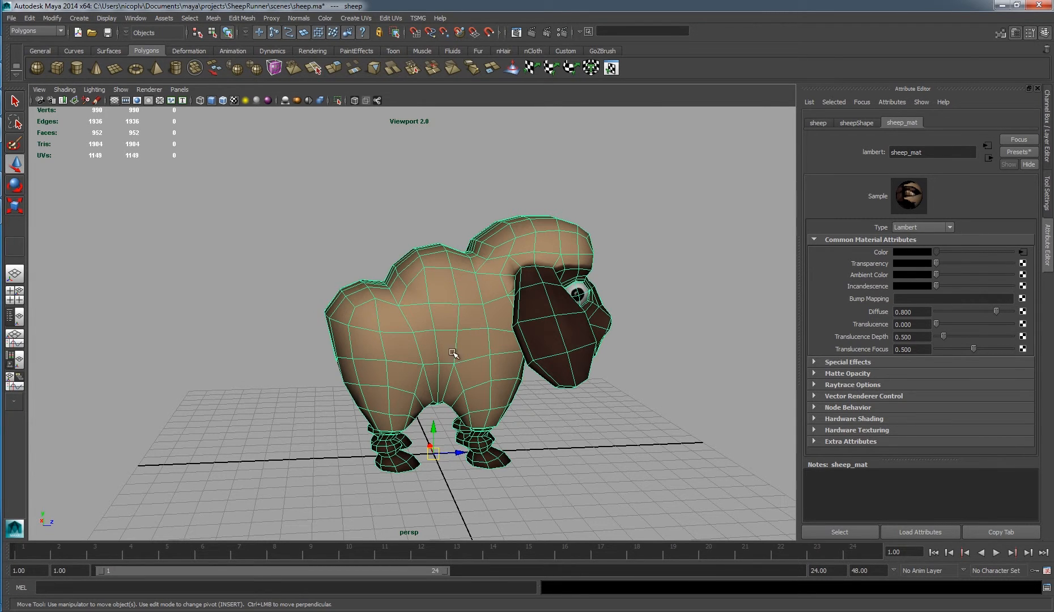
key("alt+Tab")
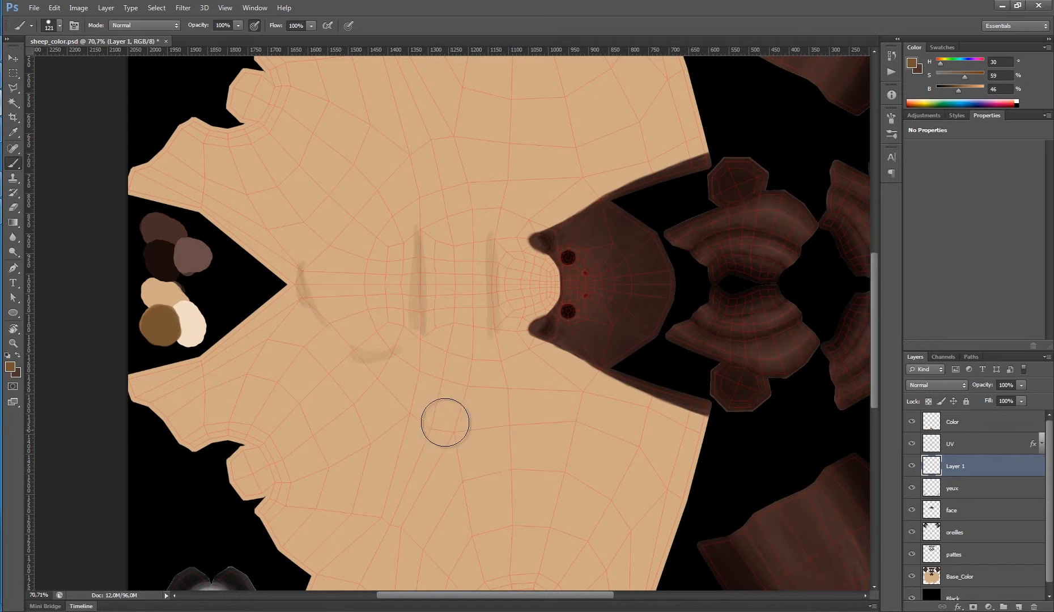
- Brush brown U-shaped curves on the lower half of the body, joining the crease lines into two rounded wool folds
left_click_drag(487, 337, 473, 403)
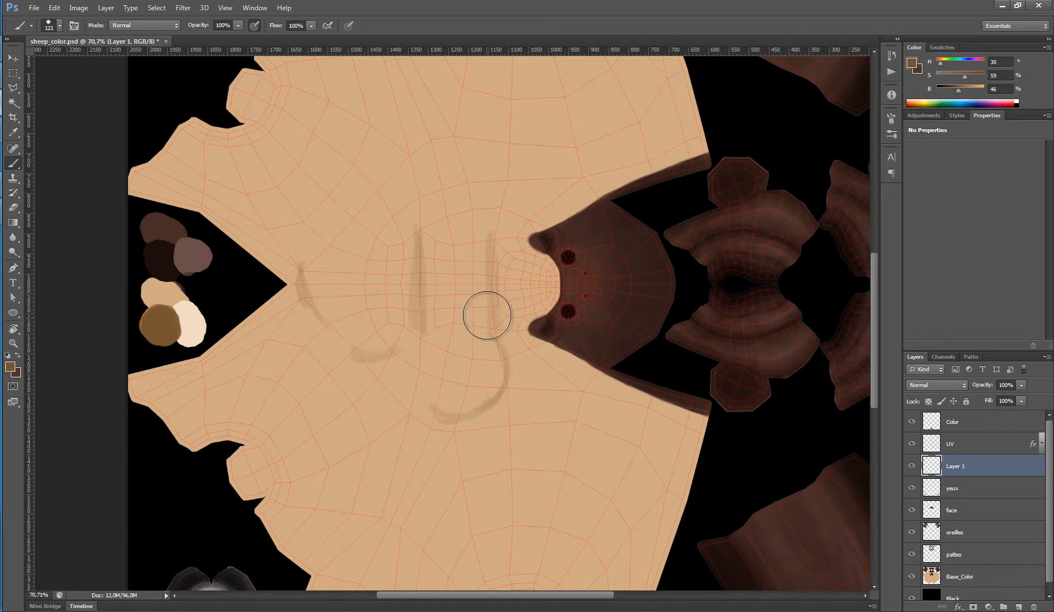
mouse_move(488, 315)
left_mouse_down()
mouse_move(465, 396)
mouse_move(411, 340)
mouse_move(453, 399)
left_mouse_up()
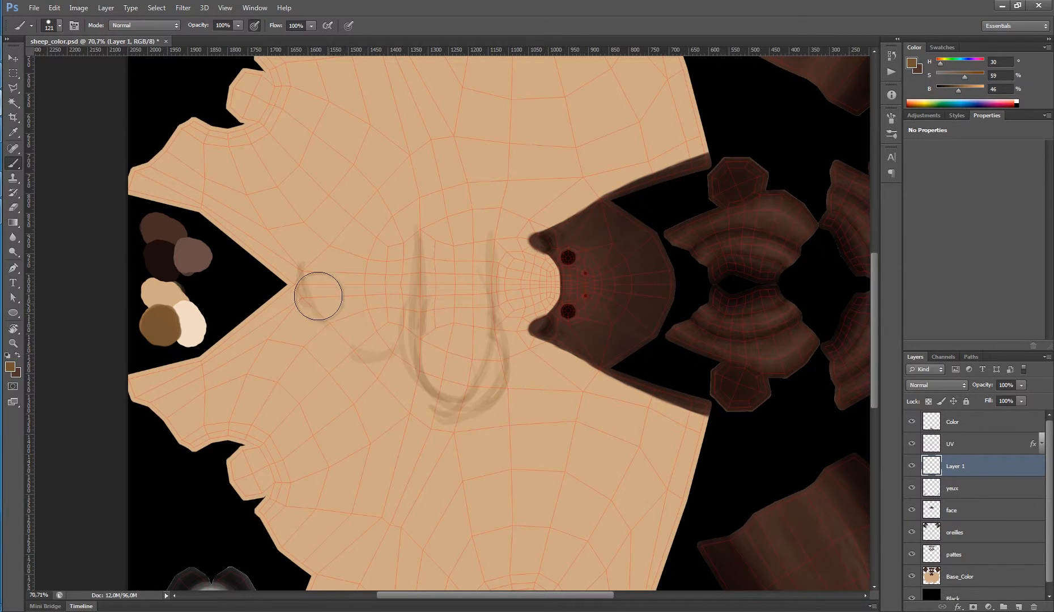
mouse_move(307, 275)
left_mouse_down()
mouse_move(396, 286)
mouse_move(299, 265)
mouse_move(444, 296)
mouse_move(408, 351)
left_mouse_up()
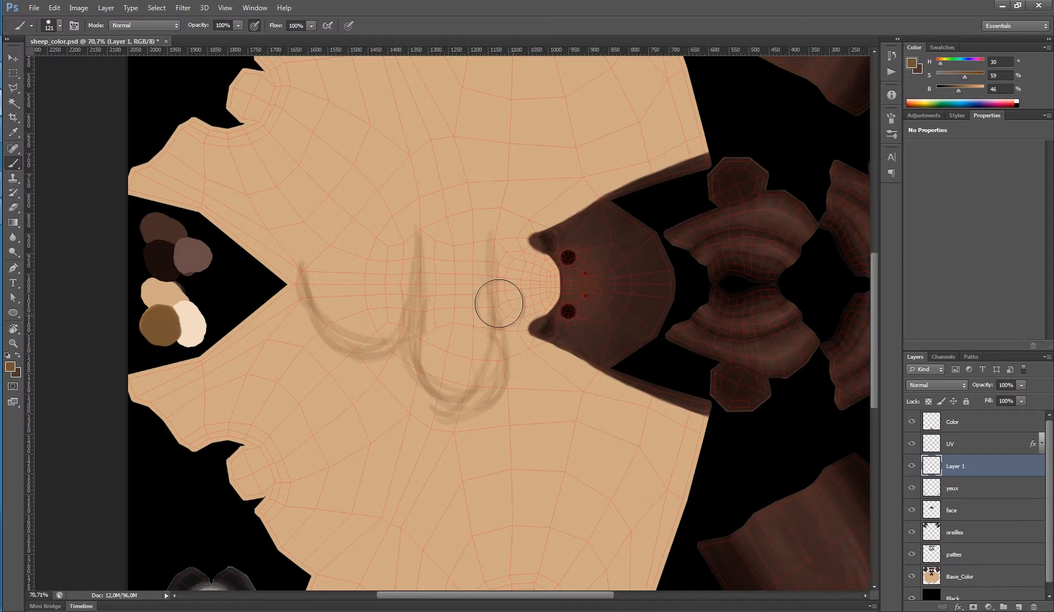
- Shade the belly area between the two leg openings with brown strokes tapering up into the sheep's side
left_click_drag(481, 392, 523, 295)
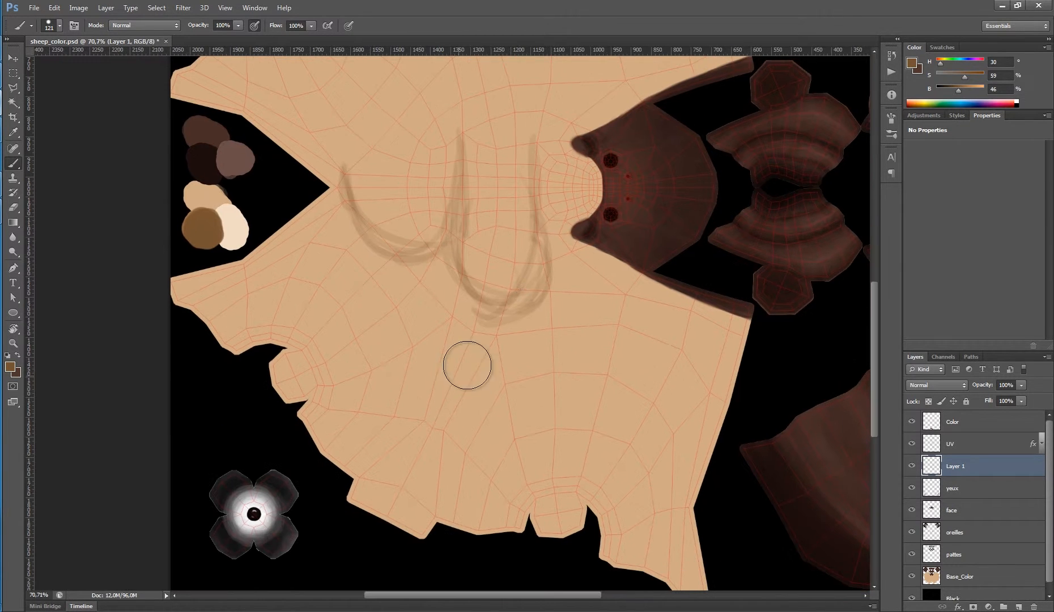
mouse_move(466, 364)
left_mouse_down()
mouse_move(461, 407)
mouse_move(389, 461)
mouse_move(391, 482)
mouse_move(444, 512)
left_mouse_up()
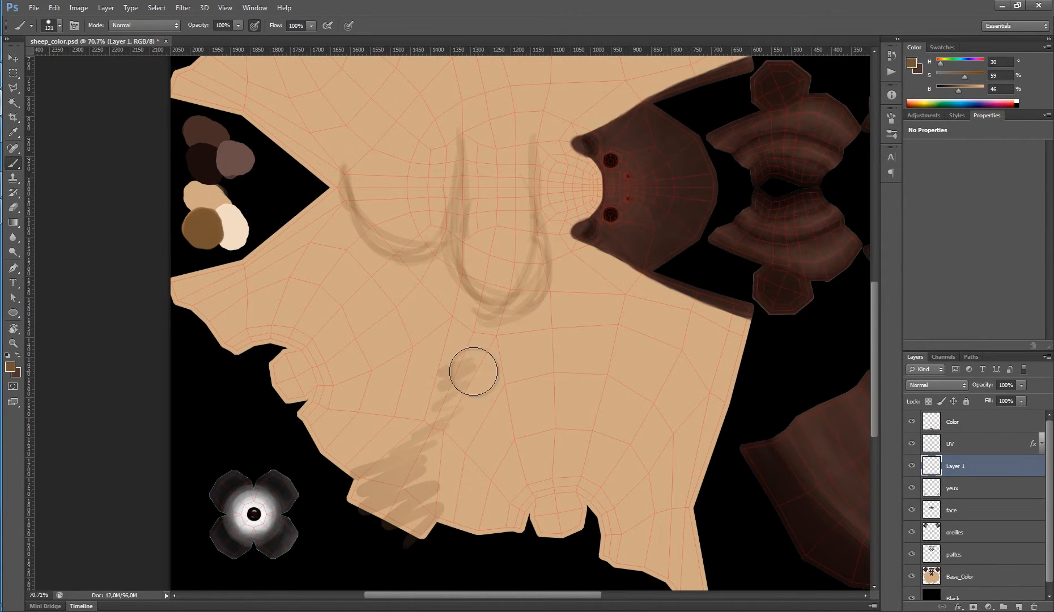
left_click(454, 348, "alt")
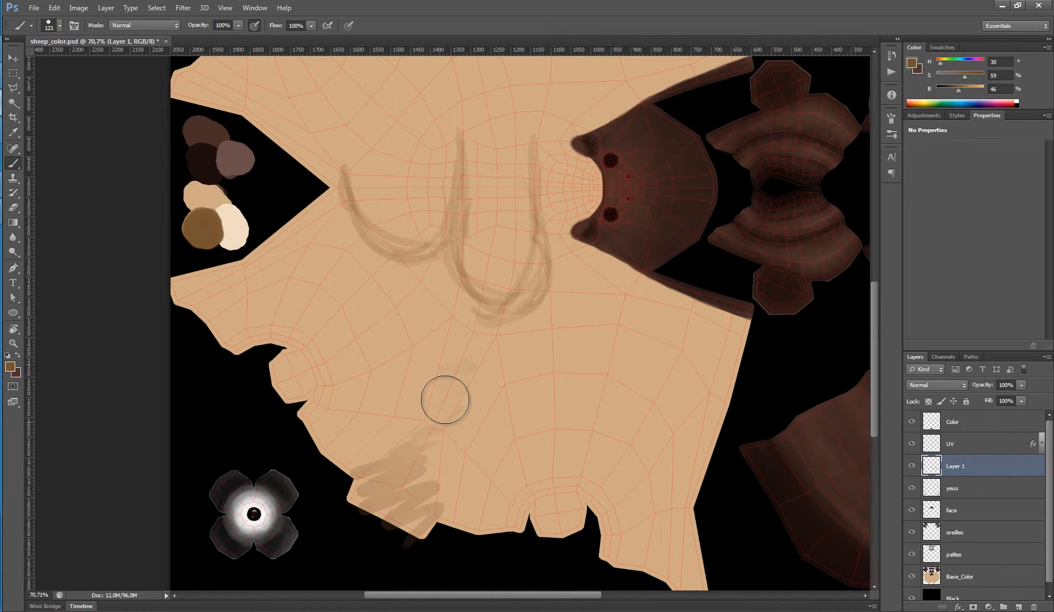
left_click_drag(445, 400, 419, 463)
left_click(456, 372, "alt")
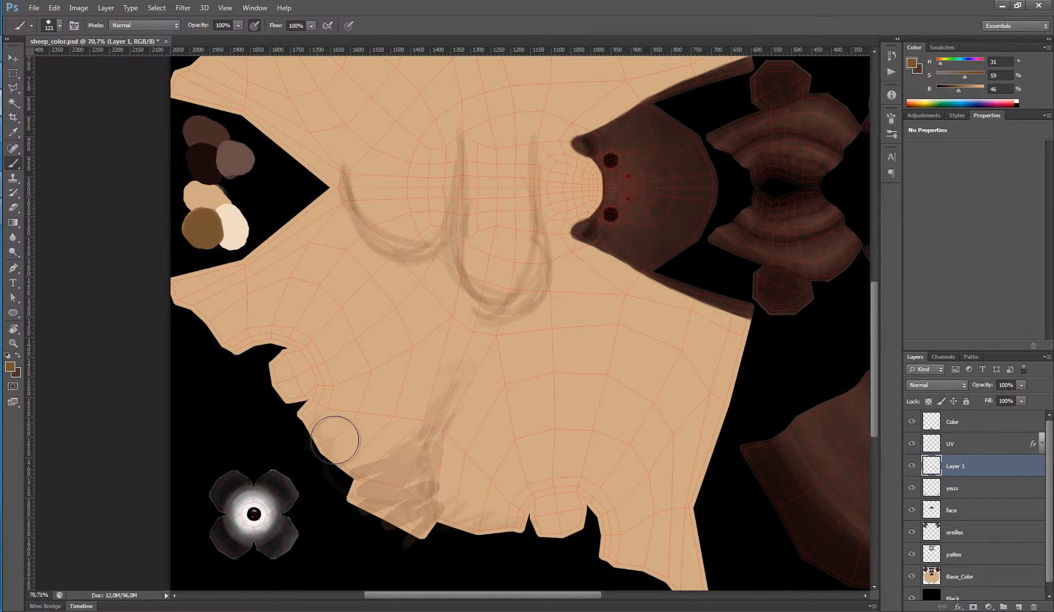
- Paint brown shading around the rear and front leg openings along the lower edge of the body
mouse_move(296, 380)
left_mouse_down()
mouse_move(252, 360)
mouse_move(267, 335)
mouse_move(245, 343)
left_mouse_up()
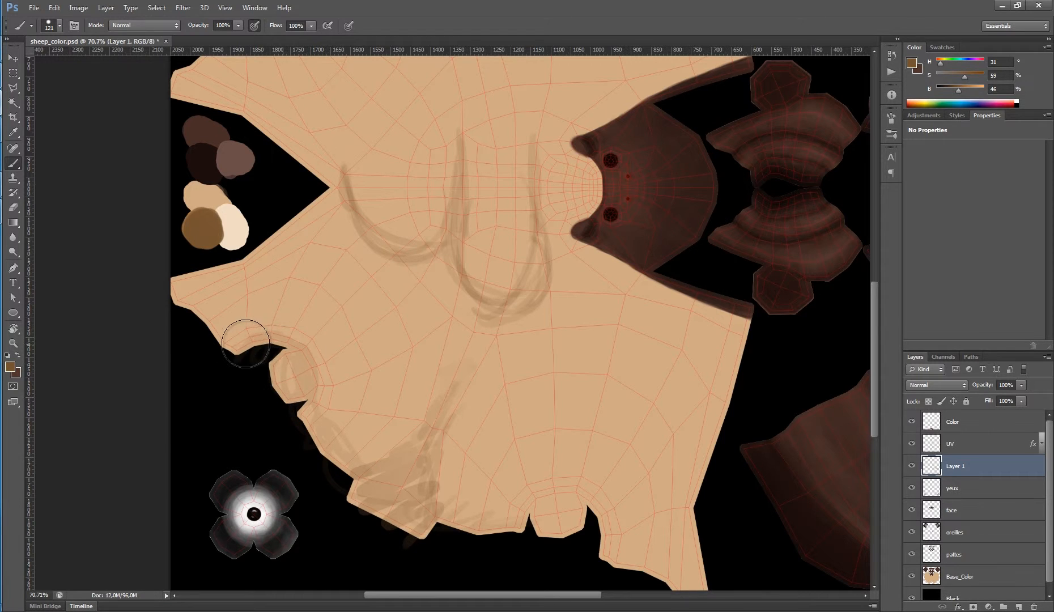
left_click_drag(327, 408, 327, 378)
mouse_move(537, 515)
left_mouse_down()
mouse_move(583, 501)
mouse_move(533, 515)
left_mouse_up()
- Enlarge the brush to 208 and shade the body's lower front edge beside the front leg opening
left_click_drag(668, 458, 620, 383)
right_click(619, 395, "alt")
mouse_move(668, 345)
left_mouse_down()
mouse_move(654, 371)
mouse_move(583, 433)
left_mouse_up()
mouse_move(665, 396)
left_mouse_down()
mouse_move(664, 456)
mouse_move(678, 487)
left_mouse_up()
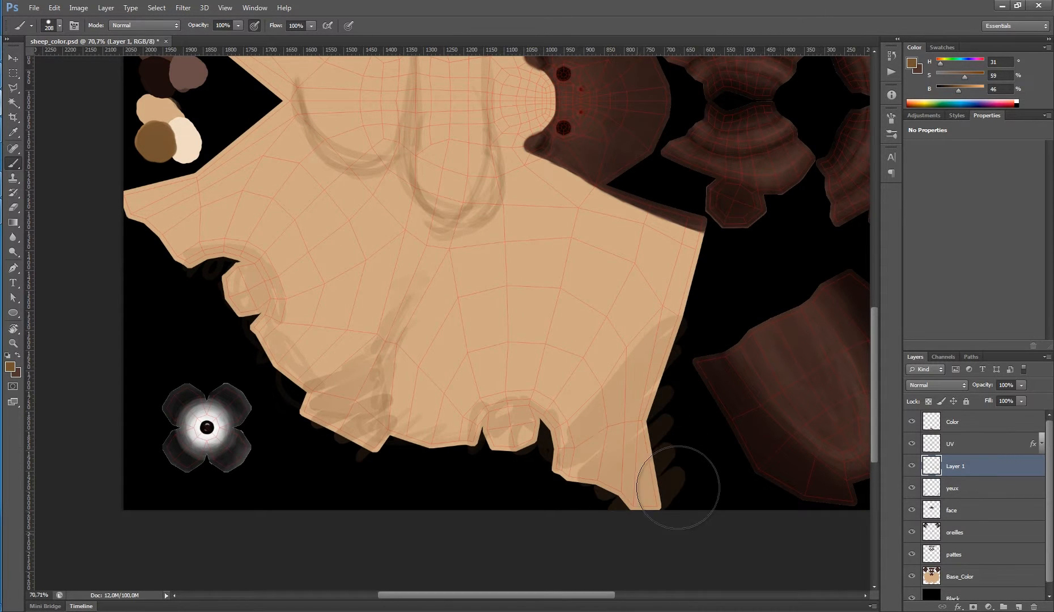
- Shade the body's rear edge and sketch two curved folds on the side, checking the sheep's underside in Maya
mouse_move(123, 186)
left_mouse_down()
mouse_move(147, 218)
mouse_move(136, 226)
mouse_move(163, 179)
mouse_move(196, 185)
mouse_move(193, 211)
mouse_move(246, 122)
mouse_move(183, 283)
mouse_move(240, 155)
mouse_move(176, 182)
mouse_move(124, 187)
left_mouse_up()
left_click_drag(341, 235, 318, 244)
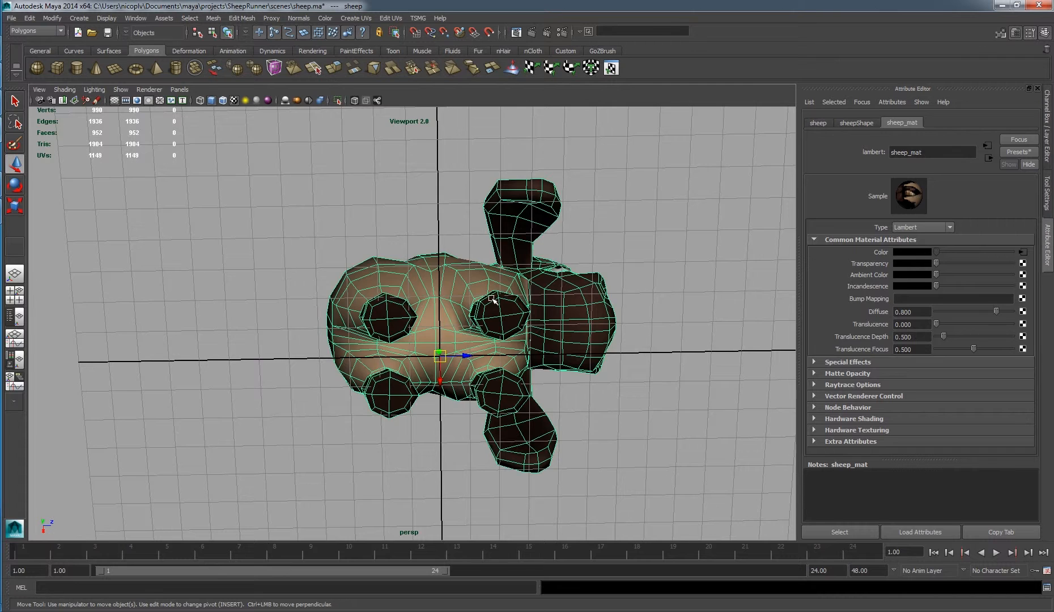
mouse_move(492, 300)
left_mouse_down()
mouse_move(476, 357)
mouse_move(367, 364)
left_mouse_up()
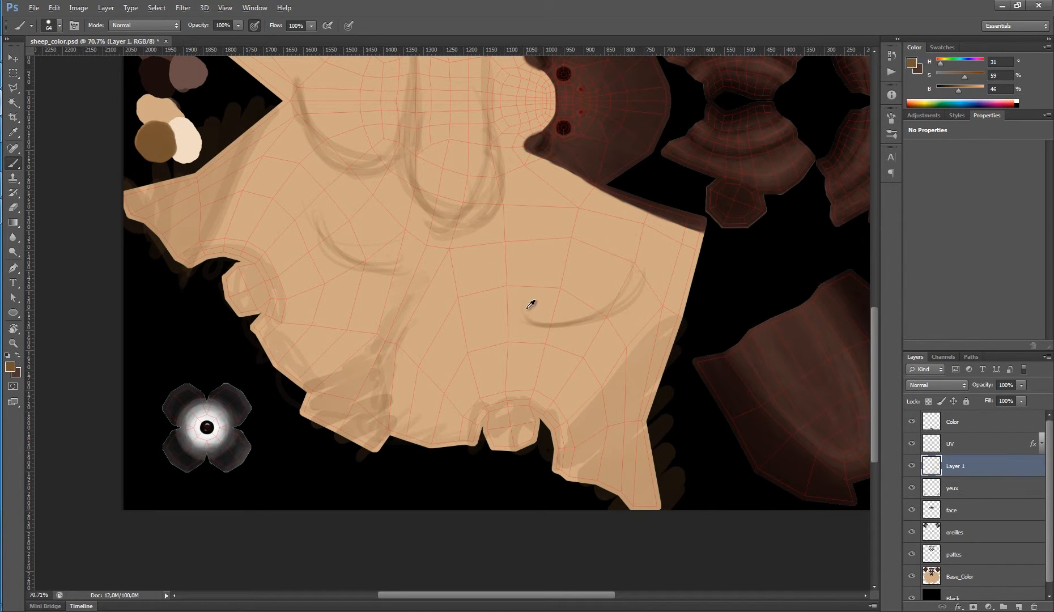
- Enlarge the brush to 248 and build up broad brown shadows inside the side and back folds
left_click_drag(527, 308, 579, 307, "alt")
mouse_move(496, 270)
left_mouse_down()
mouse_move(622, 249)
mouse_move(615, 288)
mouse_move(502, 280)
mouse_move(551, 277)
mouse_move(518, 273)
mouse_move(533, 311)
mouse_move(337, 193)
mouse_move(365, 258)
mouse_move(302, 196)
mouse_move(340, 368)
mouse_move(272, 331)
mouse_move(286, 331)
mouse_move(319, 381)
mouse_move(423, 427)
mouse_move(447, 415)
mouse_move(376, 395)
left_mouse_up()
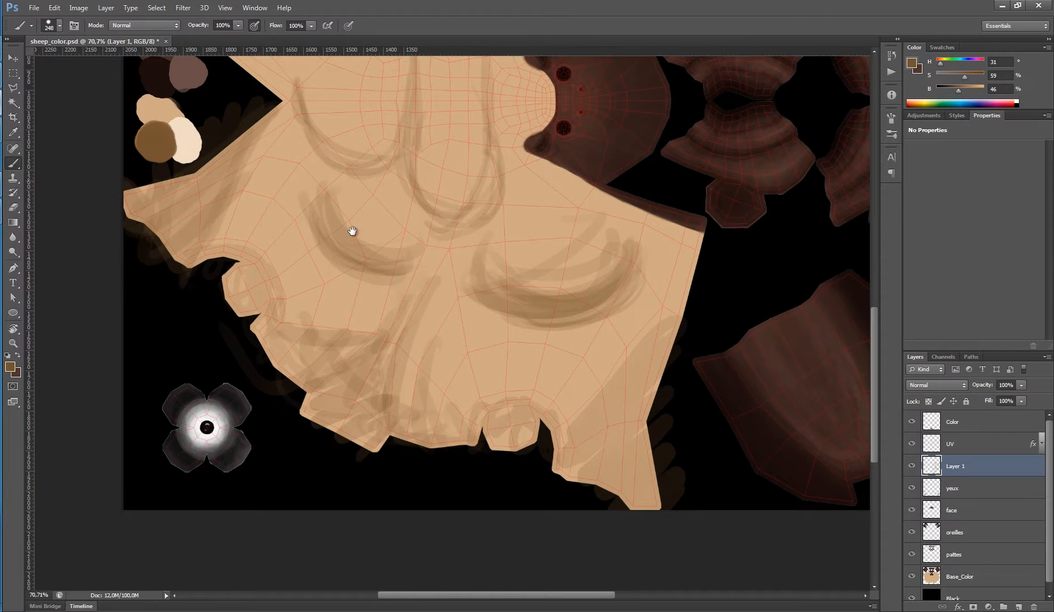
mouse_move(352, 231)
left_mouse_down()
mouse_move(374, 221)
mouse_move(359, 211)
mouse_move(435, 266)
mouse_move(387, 279)
mouse_move(353, 257)
mouse_move(419, 309)
left_mouse_up()
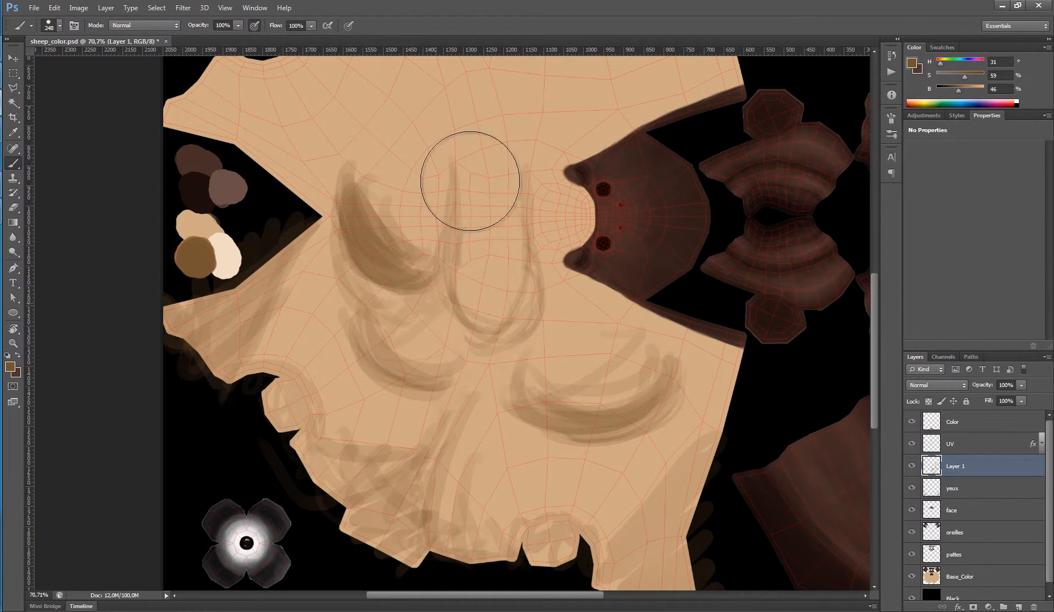
mouse_move(470, 181)
left_mouse_down()
mouse_move(512, 239)
mouse_move(523, 309)
mouse_move(571, 350)
mouse_move(550, 352)
mouse_move(545, 400)
left_mouse_up()
- Sample neighbouring tan tones and blend the shadow around the front side fold into the wool
left_click(540, 350, "alt")
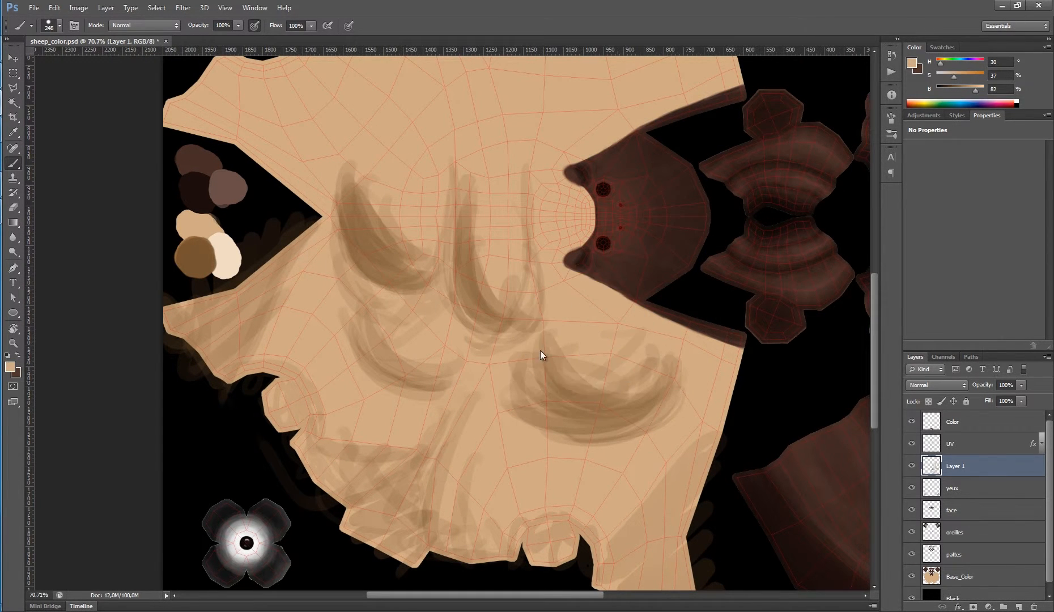
left_click_drag(576, 457, 527, 429)
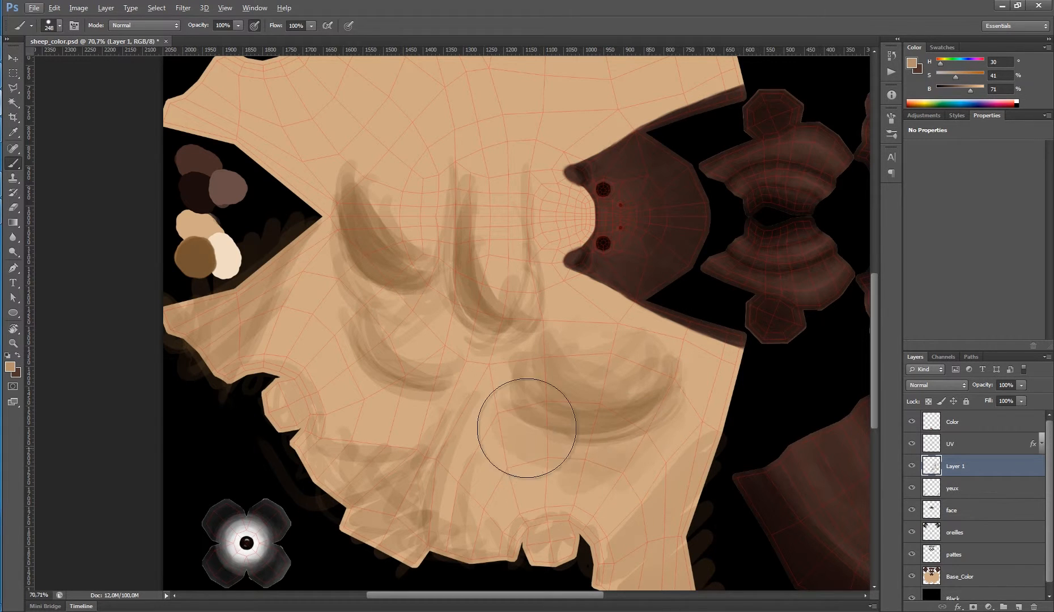
left_click(530, 388, "alt")
left_click(661, 489, "alt")
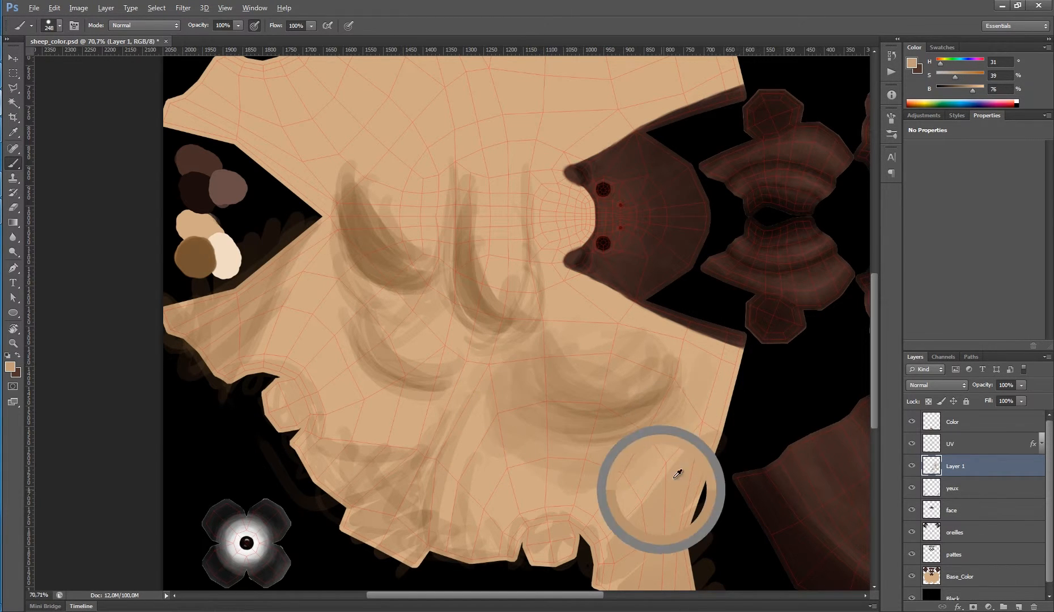
- Blend sampled tan tones over the front edge and the belly between the leg openings
left_click_drag(735, 410, 596, 513)
left_click_drag(535, 480, 458, 562)
left_click(443, 511, "alt")
left_click(412, 376, "alt")
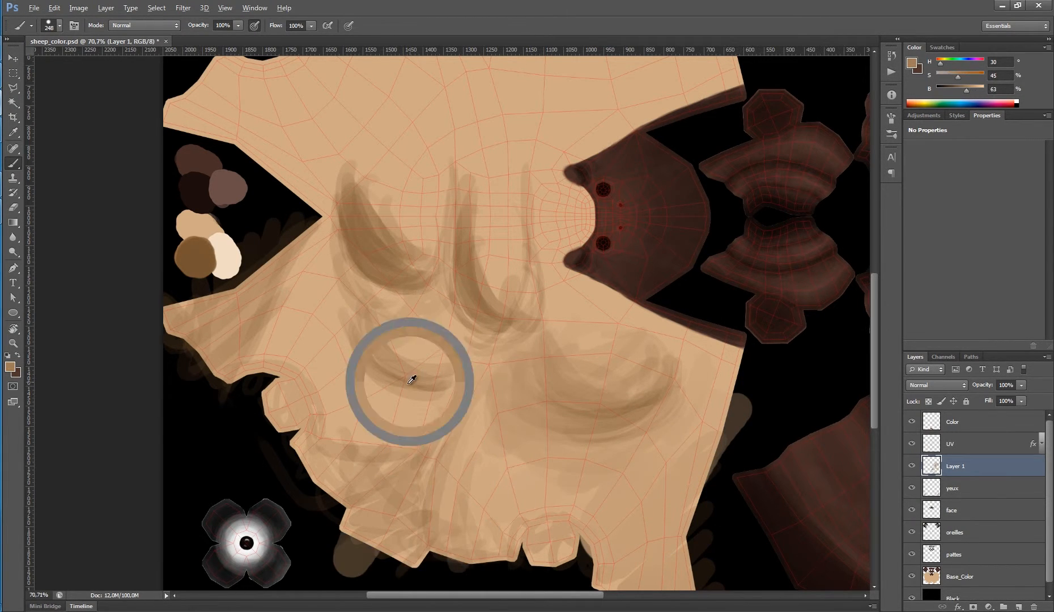
- Soften the interiors of the two back folds with sampled mid-tone browns
mouse_move(360, 228)
left_mouse_down()
mouse_move(489, 246)
mouse_move(491, 286)
left_mouse_up()
left_click(432, 184, "alt")
mouse_move(381, 177)
left_mouse_down()
mouse_move(394, 202)
mouse_move(454, 245)
left_mouse_up()
left_click(365, 190, "alt")
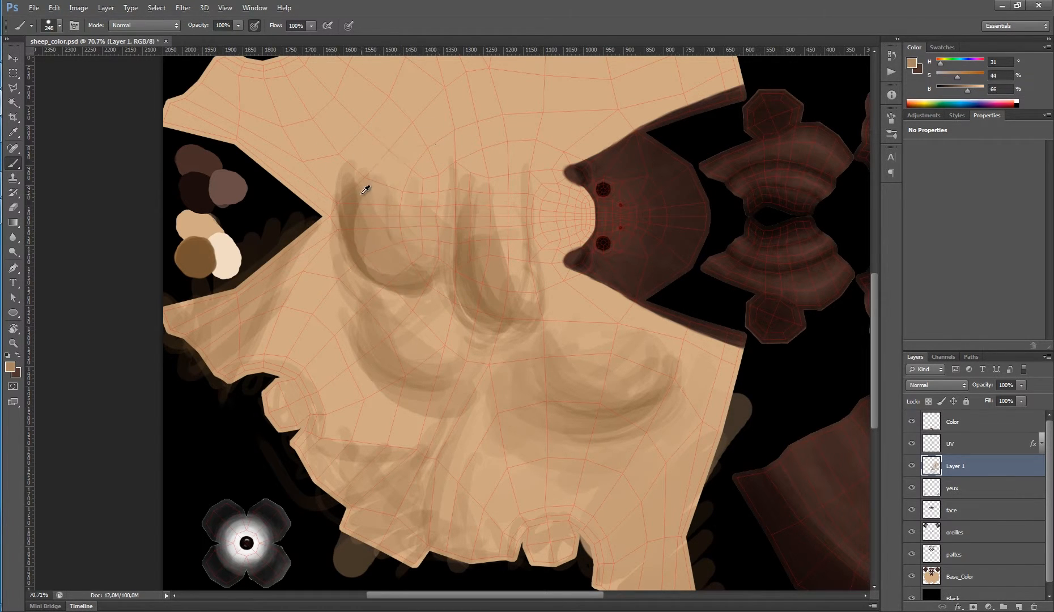
- Blend sampled tones over the rear flank and the rear side fold
mouse_move(326, 245)
left_mouse_down()
mouse_move(237, 354)
mouse_move(259, 378)
left_mouse_up()
left_click(306, 278, "alt")
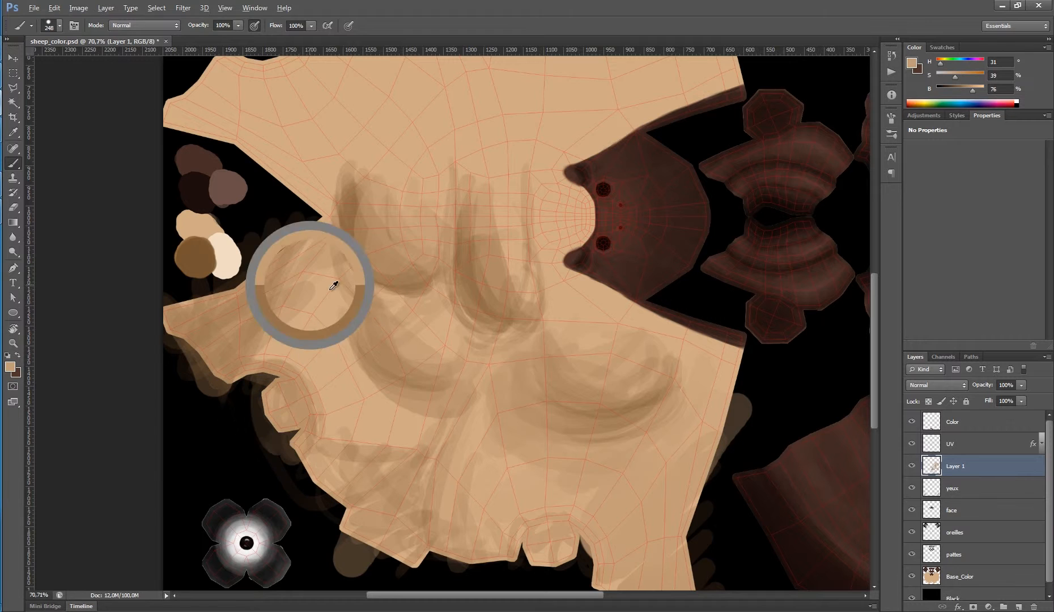
left_click_drag(355, 339, 387, 397)
left_click(421, 364, "alt")
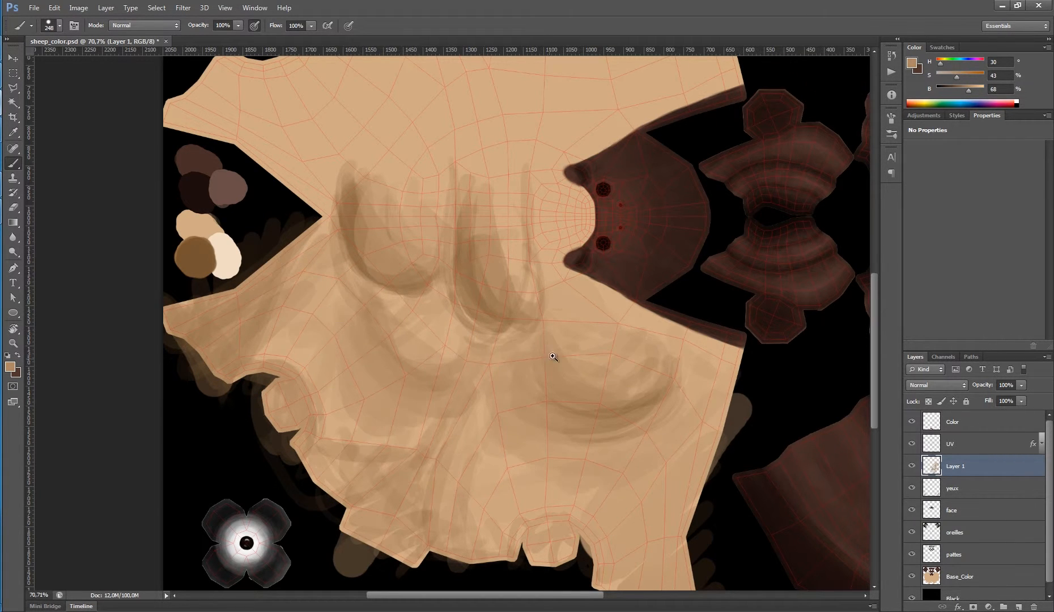
- Sample a darker brown (H 31, S 50, B 56) from the back fold and deepen the rear side fold
scroll(555, 358, "down", 2, "alt")
left_click(500, 299, "alt")
left_click_drag(429, 364, 482, 371)
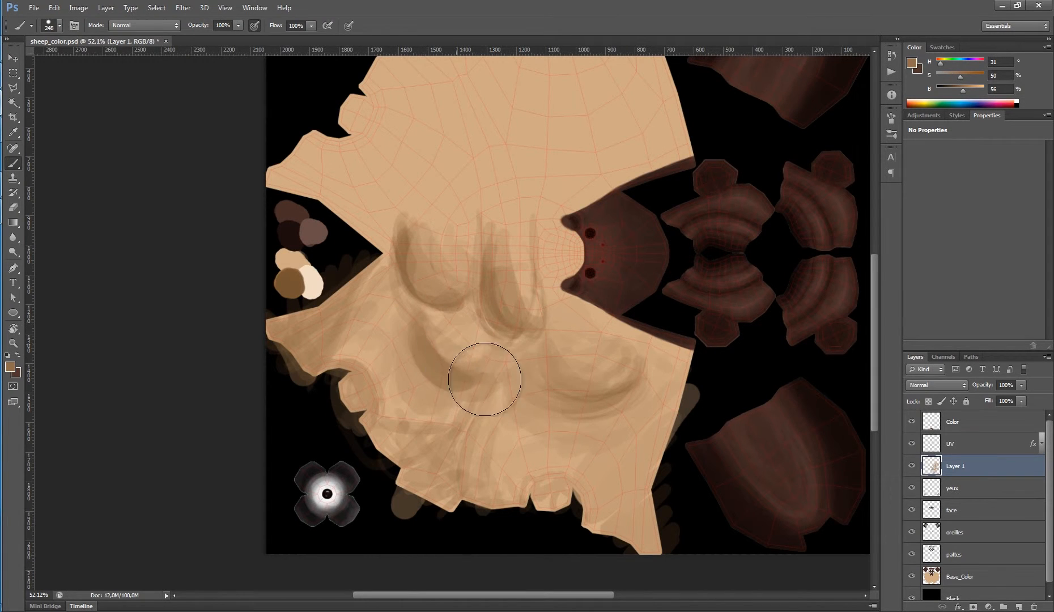
- Paint dark brown patches over the front and rear leg openings and the belly edge between them
mouse_move(558, 499)
left_mouse_down()
mouse_move(537, 514)
mouse_move(559, 501)
left_mouse_up()
mouse_move(334, 396)
left_mouse_down()
mouse_move(344, 390)
mouse_move(327, 379)
left_mouse_up()
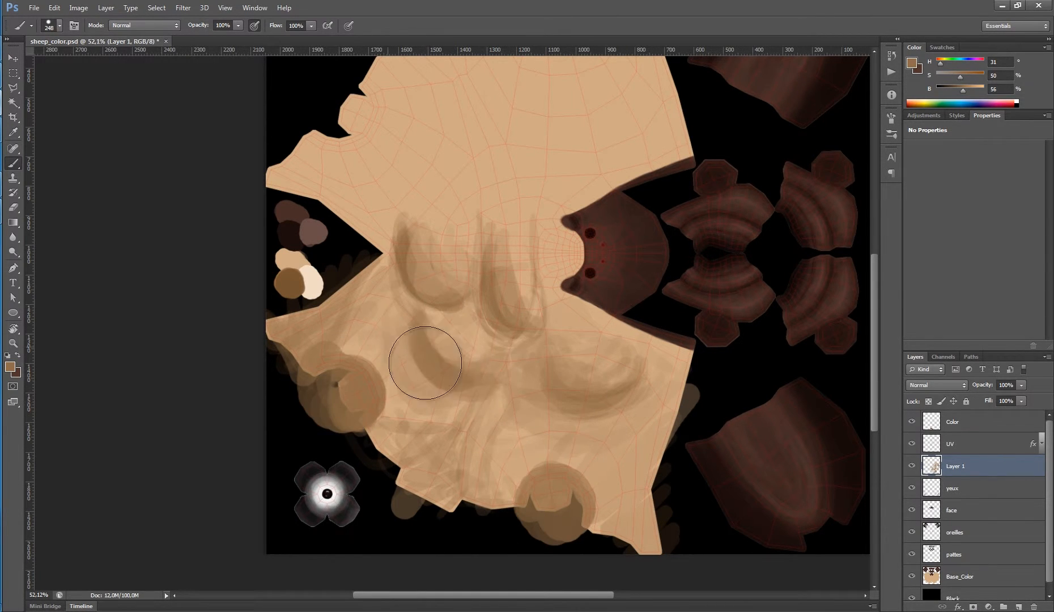
mouse_move(445, 456)
left_mouse_down()
mouse_move(405, 483)
mouse_move(453, 516)
left_mouse_up()
- Sample black, reduce the brush to 137, and darken the rear leg opening, belly edge and fold creases
left_click(369, 446, "alt")
right_click(369, 439, "alt")
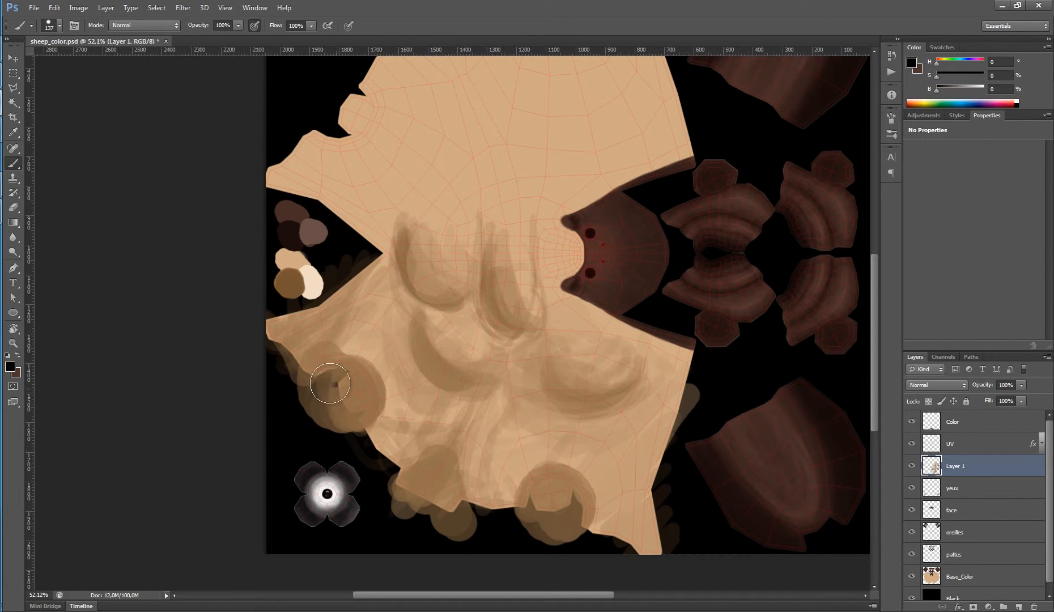
mouse_move(331, 383)
left_mouse_down()
mouse_move(360, 390)
mouse_move(345, 405)
left_mouse_up()
left_click_drag(439, 460, 426, 469)
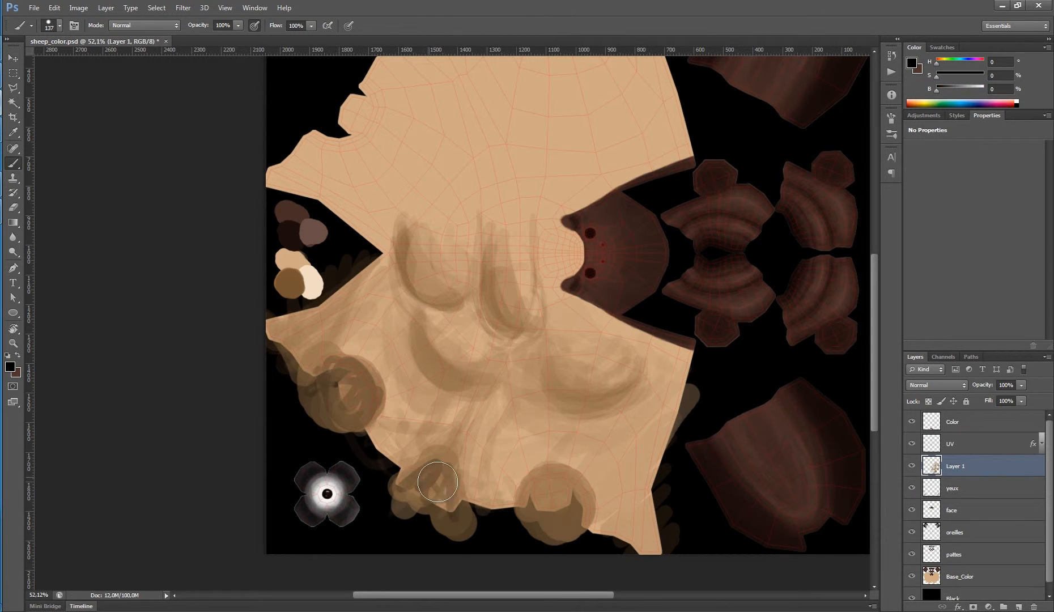
mouse_move(482, 234)
left_mouse_down()
mouse_move(463, 301)
mouse_move(486, 339)
left_mouse_up()
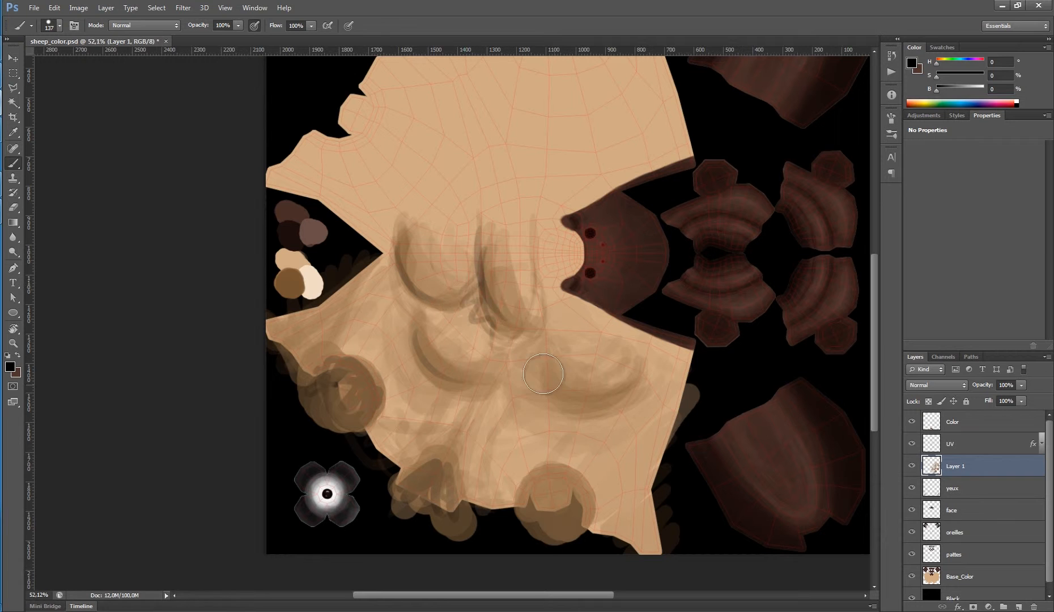
- Darken the creases under the front side fold and at the neck, and shade the inside of the folds with sampled browns
left_click_drag(552, 382, 604, 397)
left_click_drag(533, 243, 541, 292)
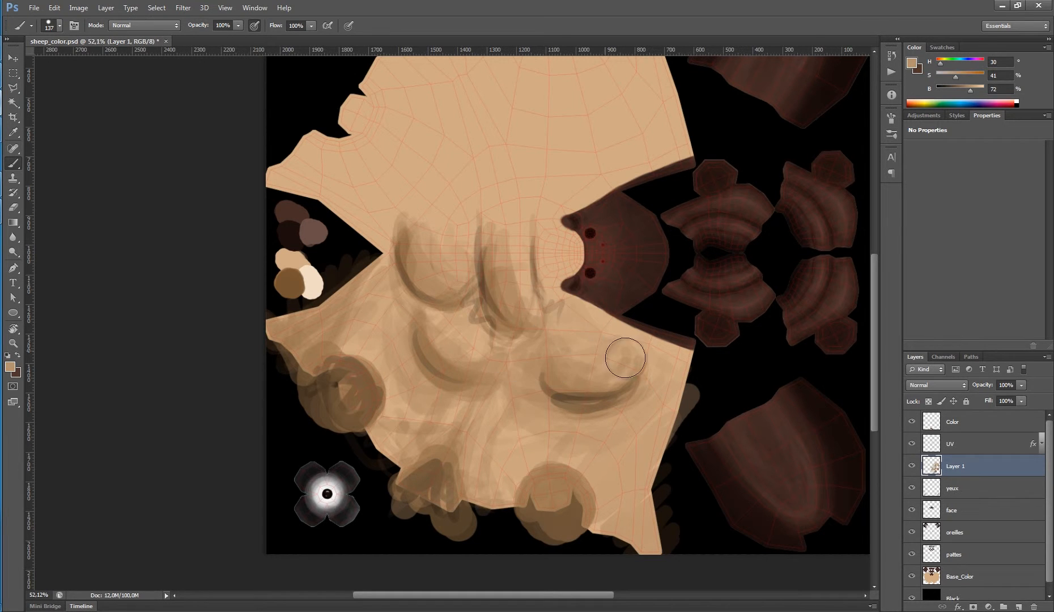
scroll(625, 357, "up", 2)
left_click(558, 410, "alt")
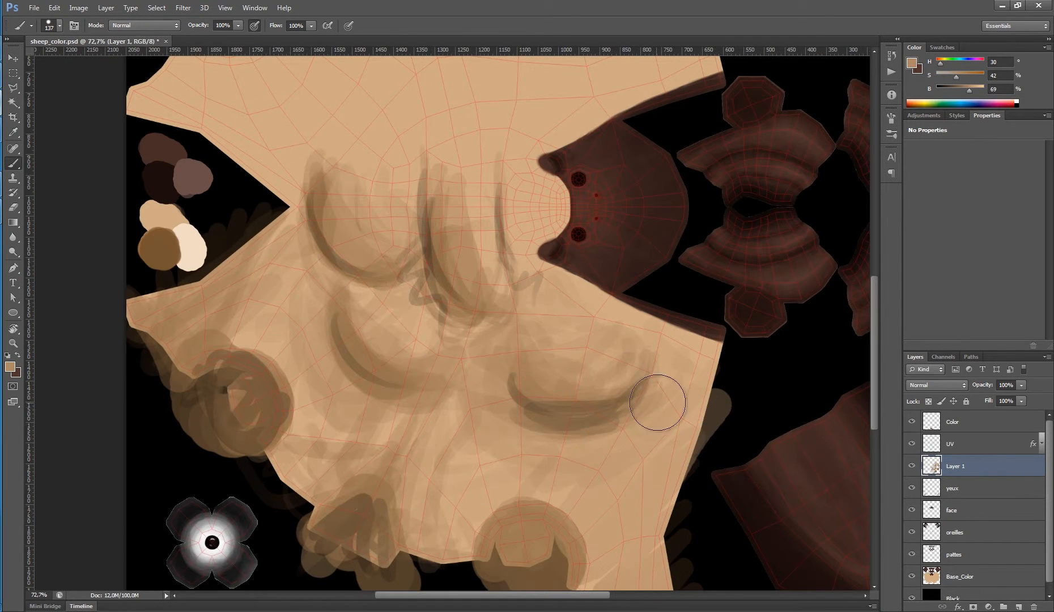
left_click_drag(657, 403, 619, 417)
mouse_move(528, 387)
left_mouse_down()
mouse_move(528, 361)
mouse_move(606, 401)
mouse_move(513, 324)
mouse_move(499, 375)
mouse_move(601, 364)
mouse_move(567, 367)
mouse_move(582, 378)
mouse_move(341, 335)
mouse_move(435, 384)
mouse_move(380, 358)
mouse_move(431, 204)
mouse_move(502, 308)
mouse_move(500, 324)
mouse_move(361, 198)
left_mouse_up()
- Blend sampled tones over the junction between the back folds and into the rear side fold with brush size 148
left_click(414, 306, "alt")
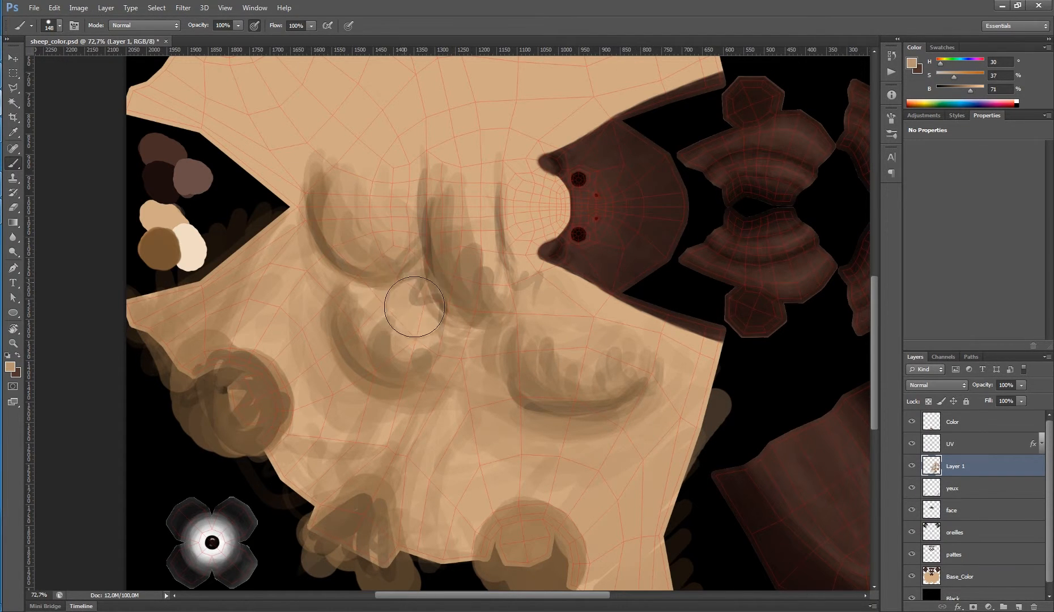
left_click(576, 303, "alt")
left_click(416, 274, "alt")
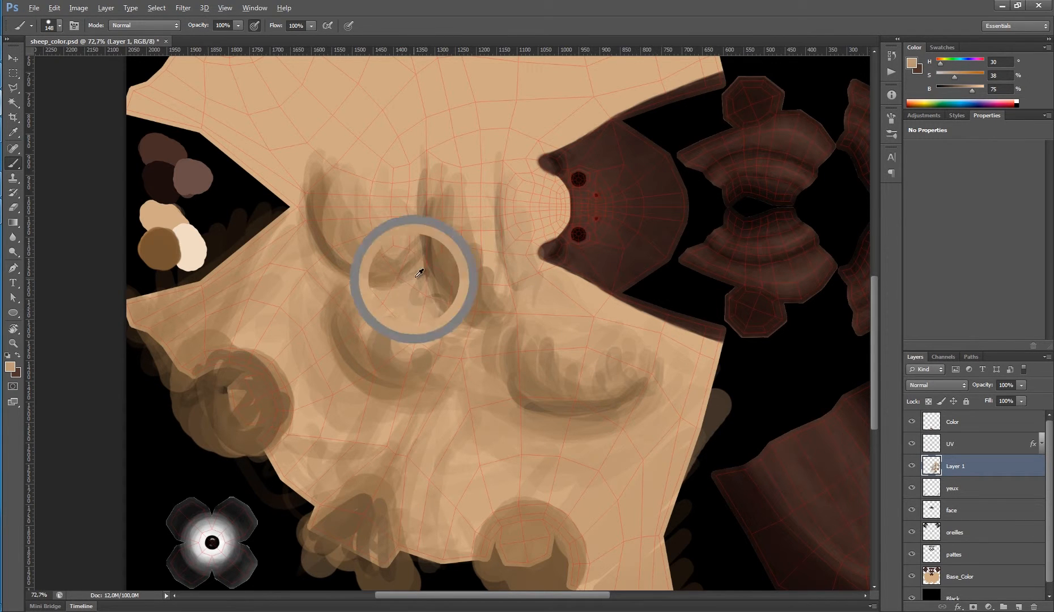
left_click(426, 237, "alt")
left_click(434, 258, "alt")
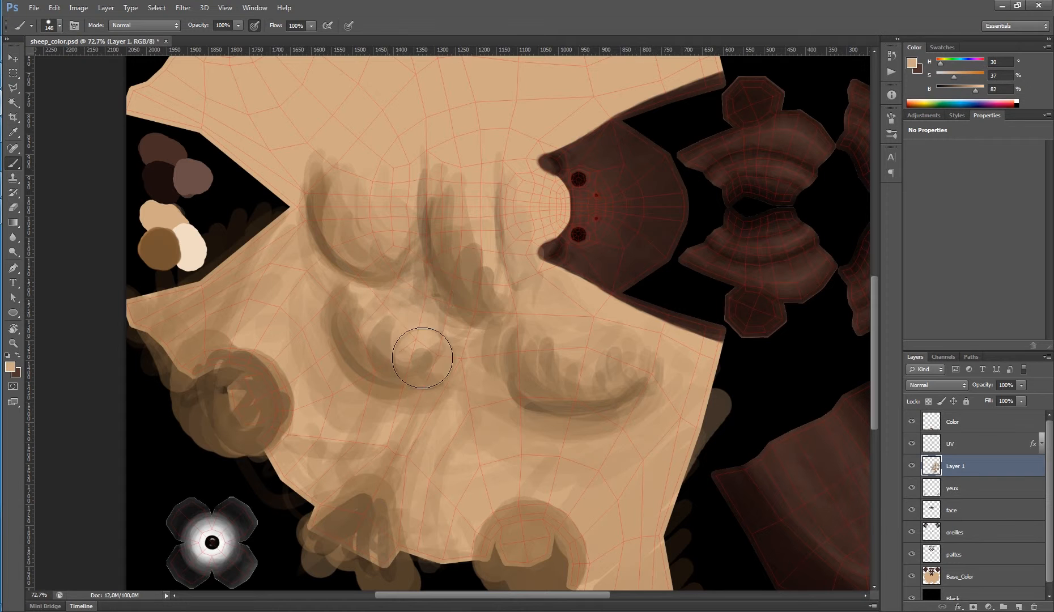
left_click(361, 345, "alt")
left_click_drag(325, 330, 355, 394)
- Sample a dark brown (H 31, S 48, B 47) and fill the belly edge and the front and rear leg openings
left_click(357, 510, "alt")
mouse_move(341, 522)
left_mouse_down()
mouse_move(391, 481)
mouse_move(378, 447)
mouse_move(401, 531)
mouse_move(464, 541)
left_mouse_up()
mouse_move(568, 481)
left_mouse_down()
mouse_move(522, 472)
mouse_move(568, 475)
left_mouse_up()
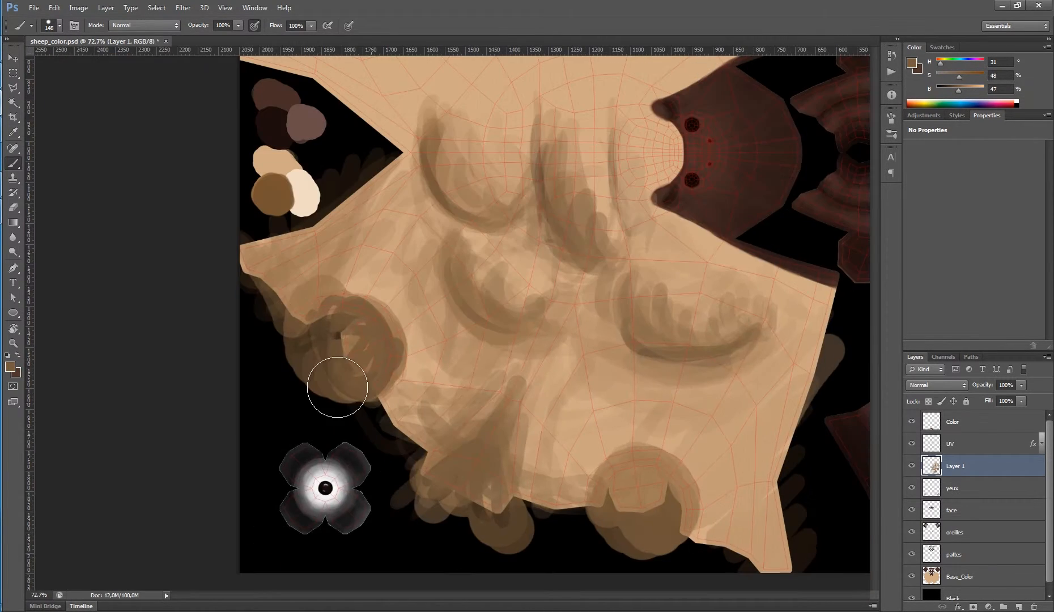
left_click(339, 383, "alt")
mouse_move(339, 335)
left_mouse_down()
mouse_move(367, 396)
mouse_move(404, 346)
mouse_move(346, 329)
left_mouse_up()
mouse_move(653, 488)
left_mouse_down()
mouse_move(680, 473)
mouse_move(647, 524)
left_mouse_up()
- Hide the UV layer and soften the middle back fold's shading with tones sampled around it
left_click(911, 444)
left_click(587, 145, "alt")
mouse_move(600, 227)
left_mouse_down()
mouse_move(602, 171)
mouse_move(574, 183)
mouse_move(612, 235)
left_mouse_up()
left_click(580, 238, "alt")
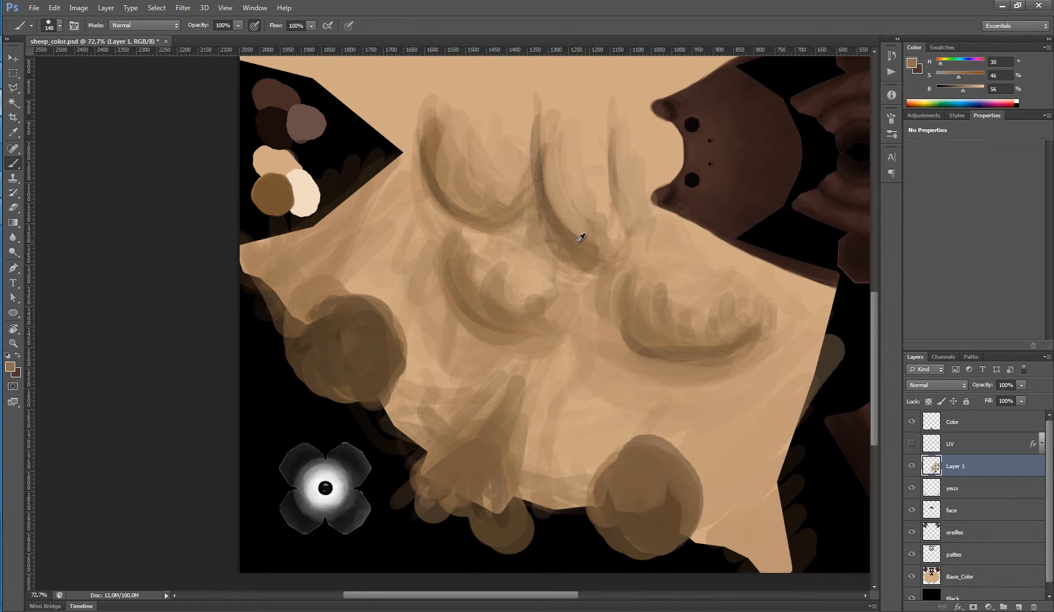
left_click(564, 140, "alt")
left_click_drag(561, 193, 585, 275)
left_click_drag(546, 122, 571, 224)
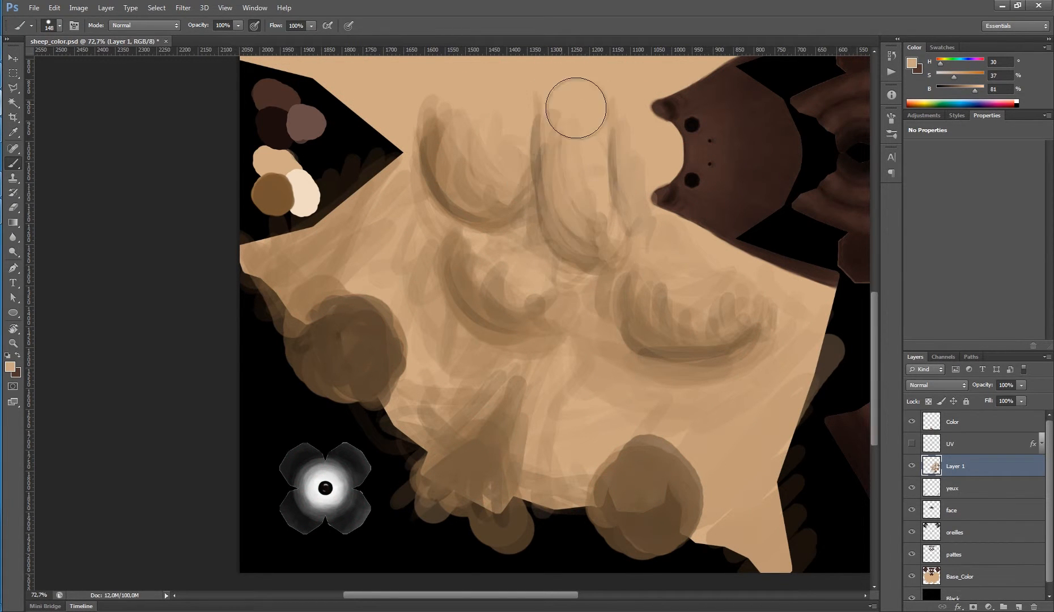
- Blend sampled tan tones over the neck crease and the upper part of the front side fold
left_click(595, 147, "alt")
left_click_drag(610, 181, 625, 239)
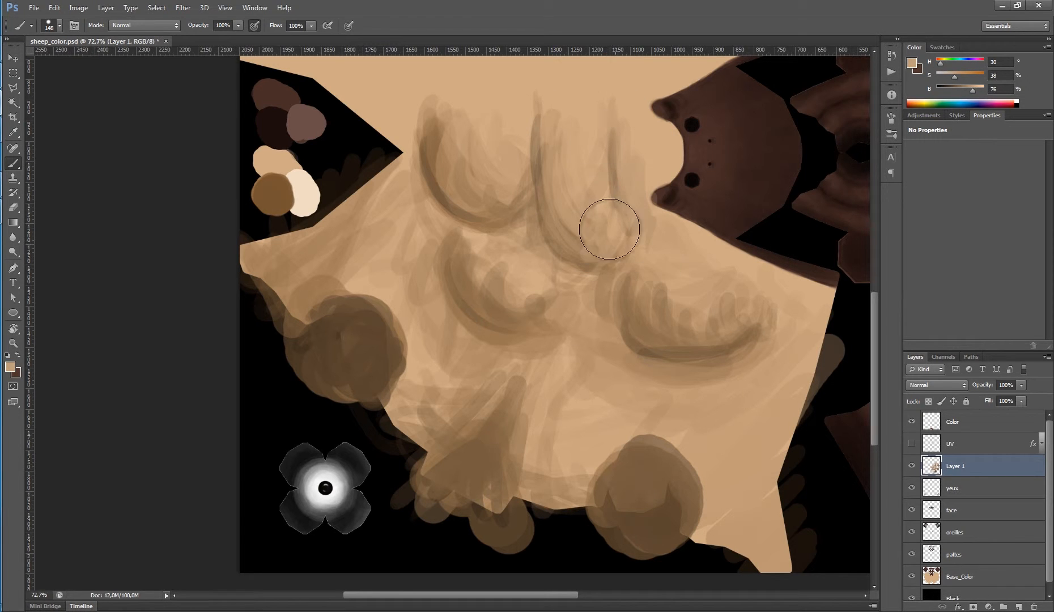
left_click(647, 302, "alt")
left_click_drag(714, 273, 747, 280)
left_click(671, 243, "alt")
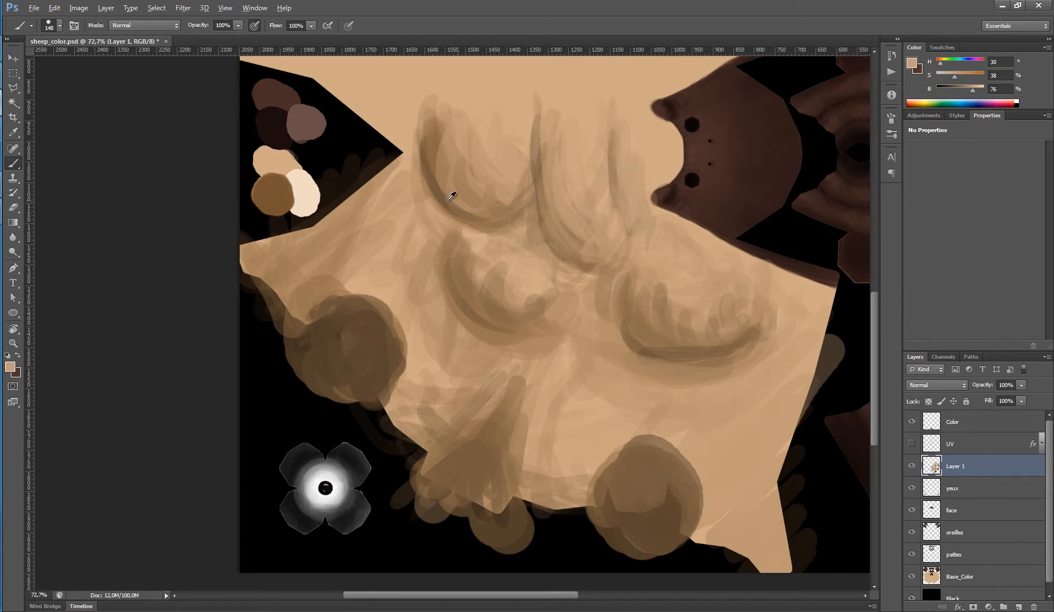
- Sample browns from the side folds to shade between the back folds and soften the belly shadow
left_click(475, 283, "alt")
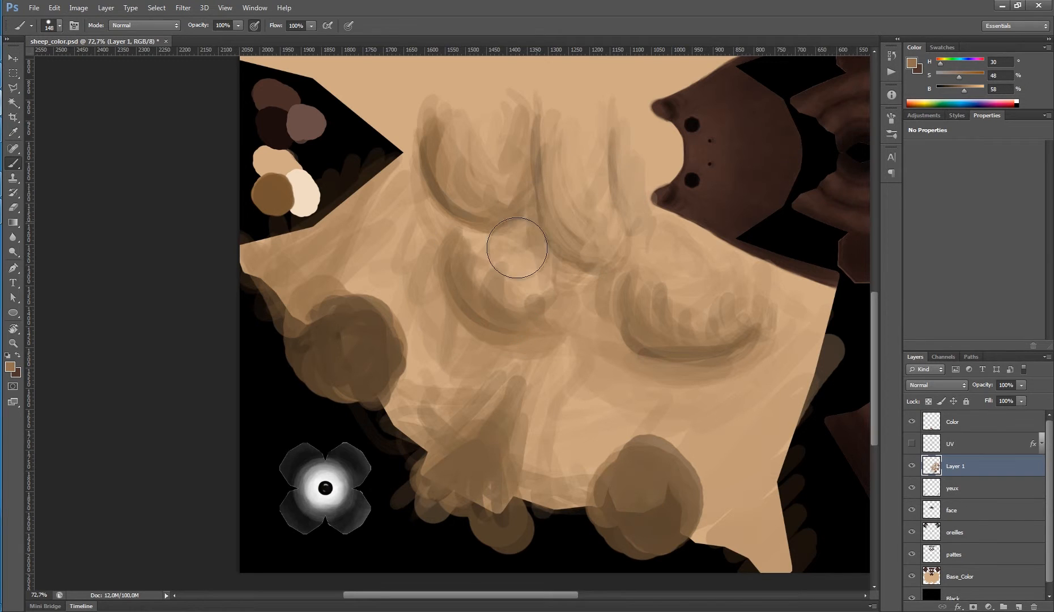
left_click(634, 301, "alt")
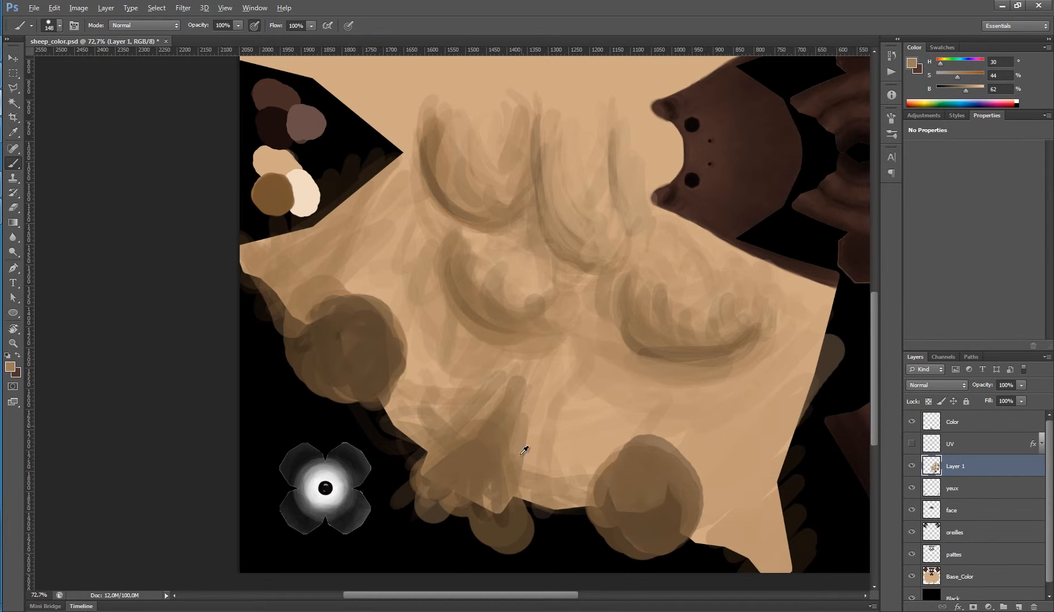
left_click_drag(494, 425, 474, 425)
- Sample the palette's cream (H 33, S 19, B 94) and paint highlights on the back folds and the wool behind the face
left_click(566, 447, "alt")
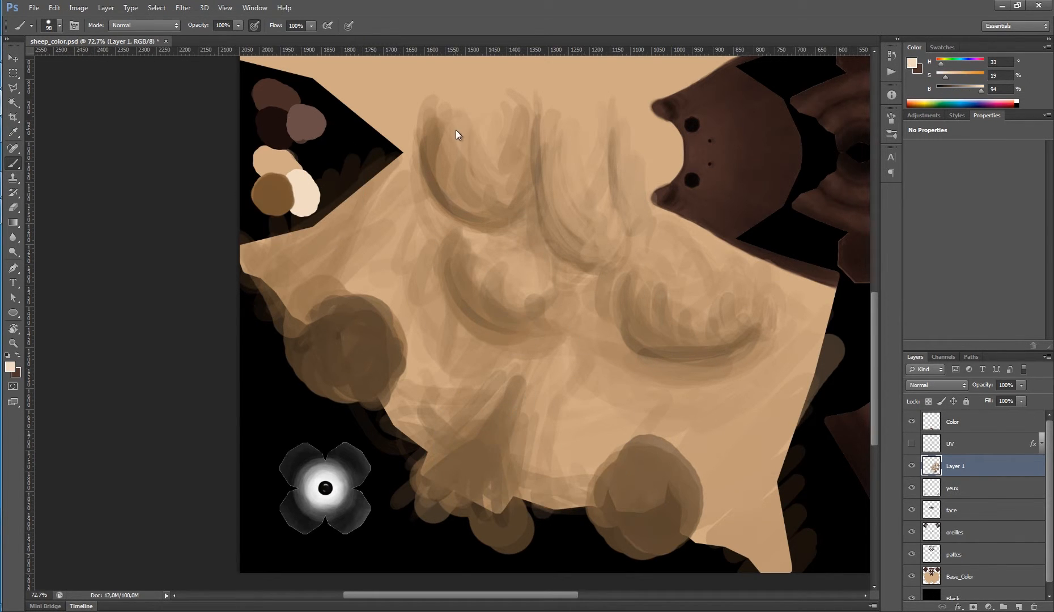
left_click_drag(505, 118, 500, 119)
left_click_drag(587, 99, 586, 195)
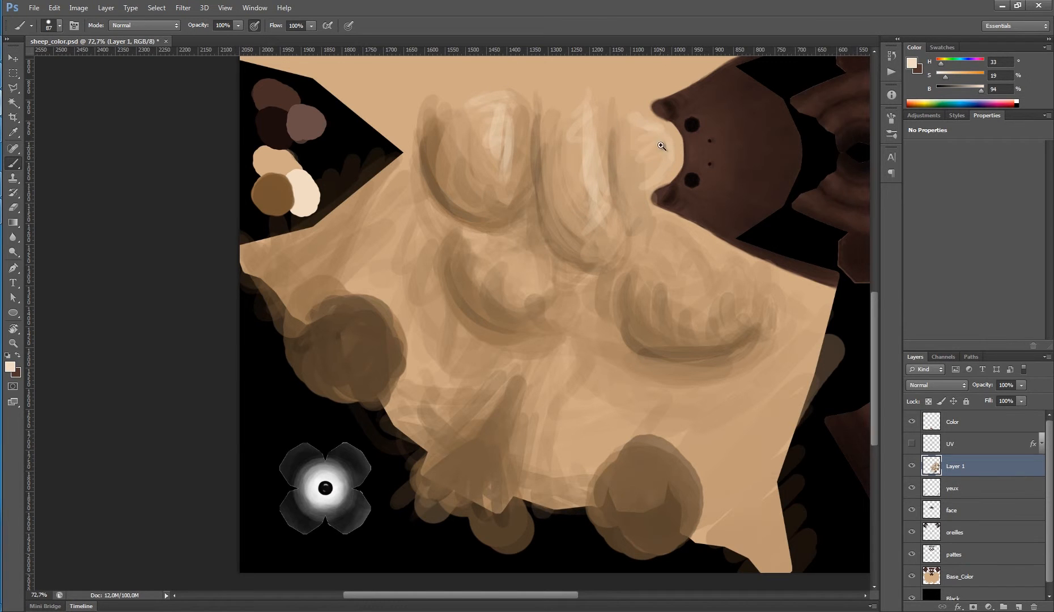
- Shade the wool rim around the face with a sampled brown and erase the paint spilling onto the face
left_click(588, 177, "alt")
mouse_move(661, 146)
left_mouse_down()
mouse_move(677, 146)
mouse_move(643, 132)
left_mouse_up()
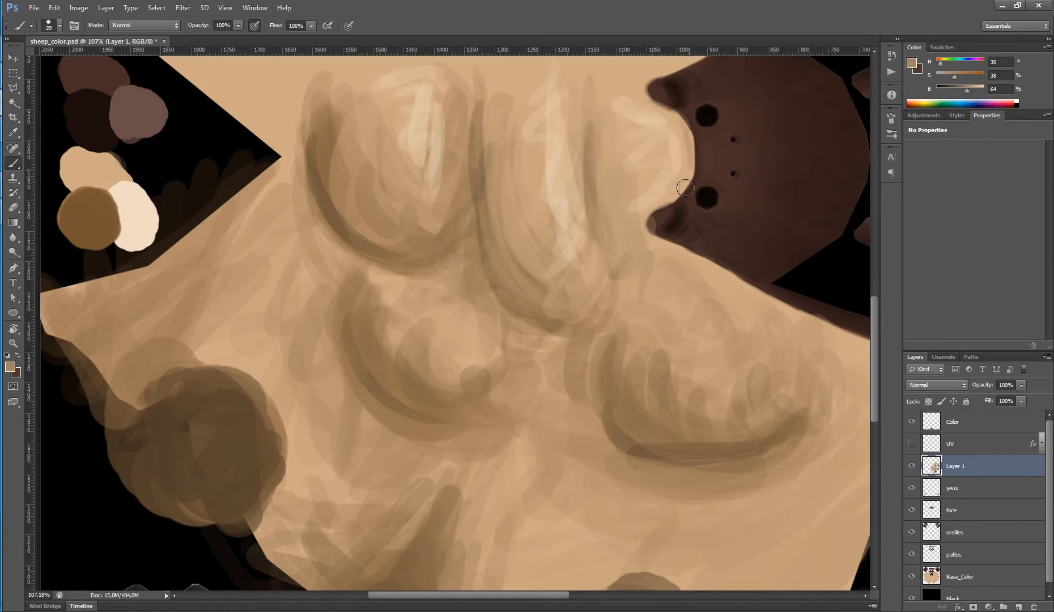
key("e")
left_click_drag(688, 106, 728, 106)
mouse_move(697, 134)
left_mouse_down()
mouse_move(638, 139)
mouse_move(616, 85)
left_mouse_up()
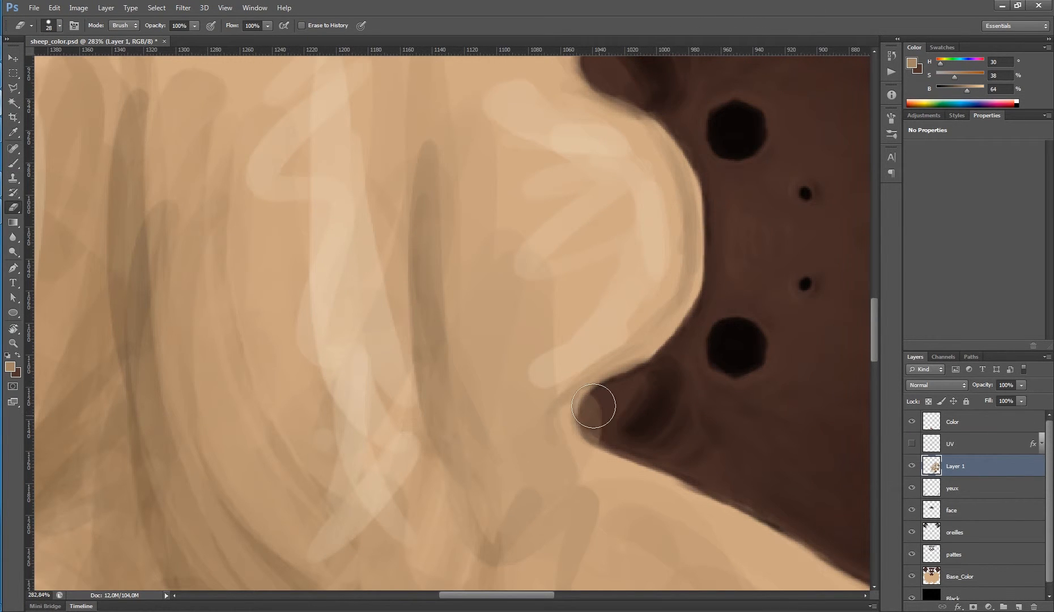
left_click_drag(620, 416, 578, 399)
- Touch up the wool rim beside the face with a light beige (H 31, S 28, B 88) using brush size 29
key("b")
left_click_drag(603, 353, 615, 351)
left_click(616, 324, "alt")
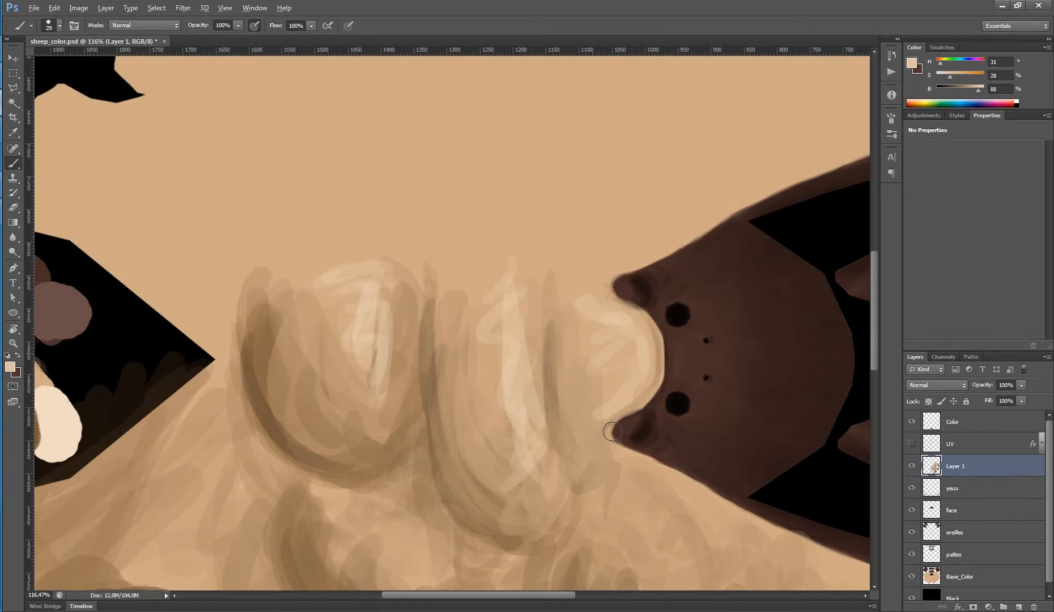
left_click_drag(640, 421, 616, 421)
- Paint cream highlights (H 33, S 19, B 94) on the rear and front side folds
left_click(305, 423, "alt")
left_click_drag(485, 546, 466, 348)
left_click_drag(490, 291, 508, 292)
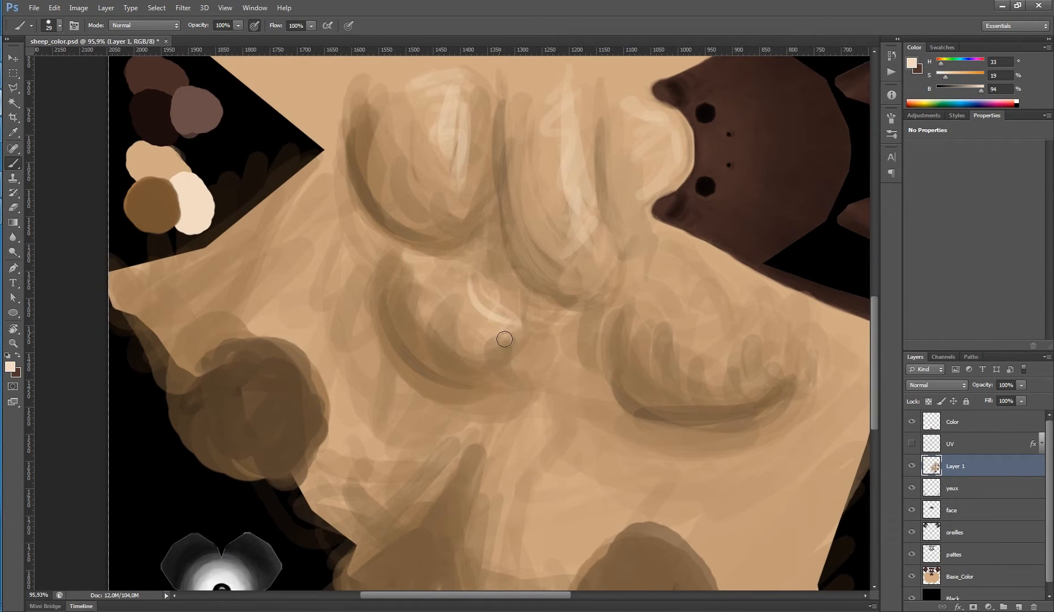
left_click_drag(739, 301, 732, 355)
left_click_drag(729, 321, 758, 322)
left_click_drag(715, 289, 755, 330)
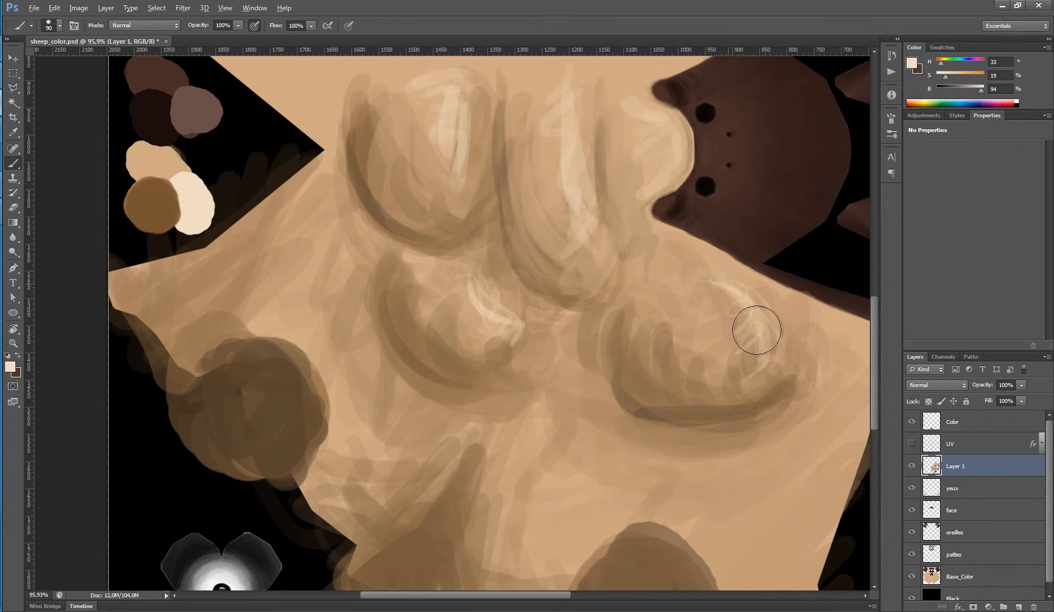
- Blend the highlights of the front and rear side folds with sampled tans at brush size 90
left_click(758, 326, "alt")
mouse_move(702, 284)
left_mouse_down()
mouse_move(756, 333)
mouse_move(719, 336)
mouse_move(701, 390)
left_mouse_up()
left_click(705, 299, "alt")
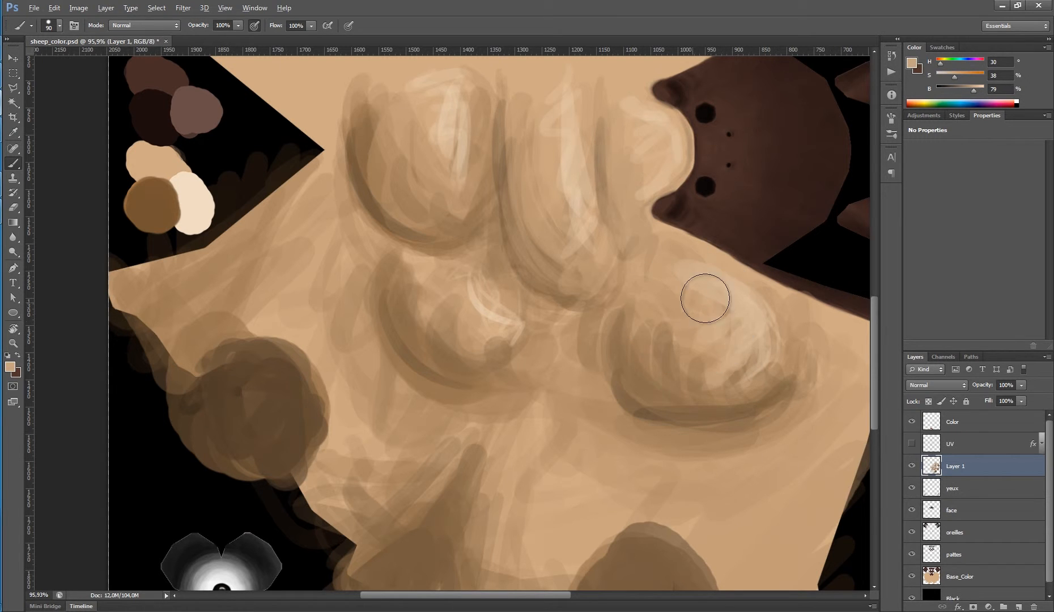
left_click(508, 328, "alt")
left_click_drag(508, 340, 465, 266)
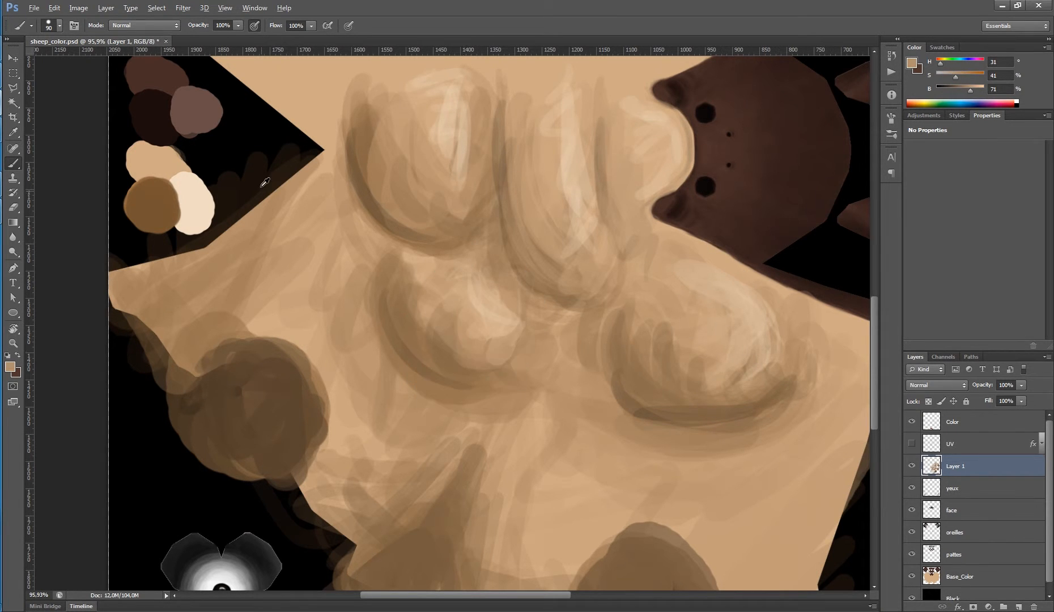
- Enlarge the brush to 190 and soften the back folds and the crease under the front side fold with sampled tones
left_click(205, 202, "alt")
mouse_move(396, 355)
left_mouse_down()
mouse_move(348, 334)
mouse_move(372, 345)
left_mouse_up()
left_click(489, 189, "alt")
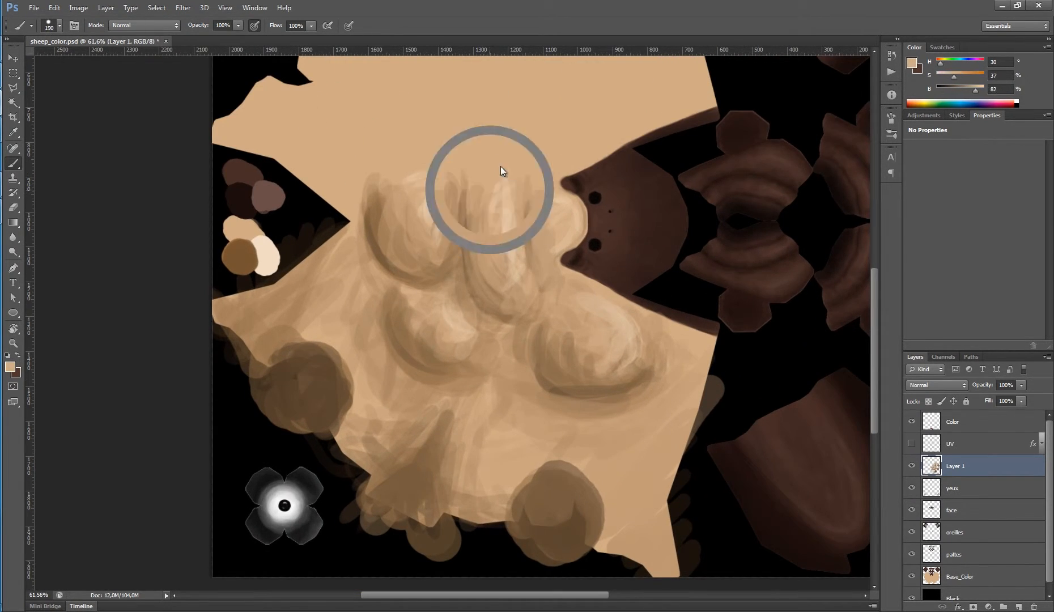
left_click(542, 194, "alt")
mouse_move(405, 243)
left_mouse_down()
mouse_move(400, 222)
mouse_move(415, 257)
left_mouse_up()
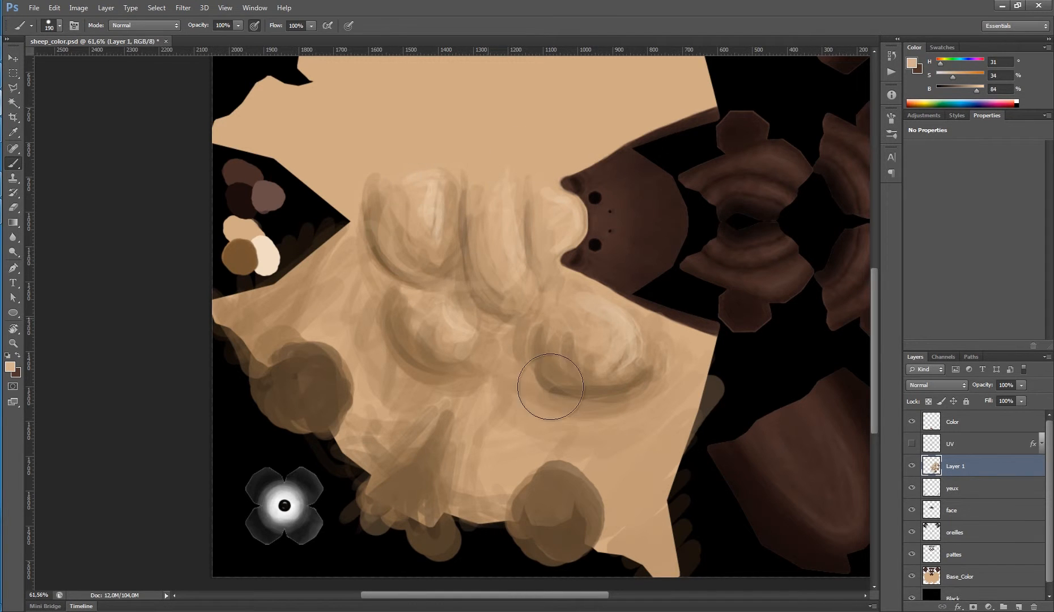
left_click(550, 386, "alt")
left_click_drag(538, 379, 642, 388)
- Darken the front leg opening and the lower corner of the chest with sampled browns
left_click(569, 447, "alt")
left_click_drag(588, 470, 628, 483)
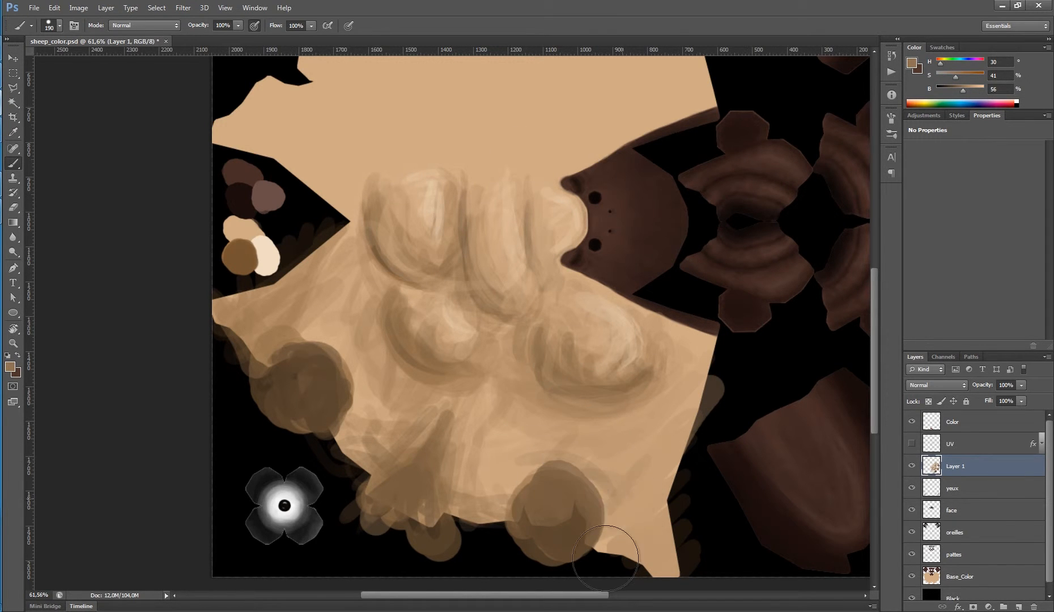
mouse_move(605, 558)
left_mouse_down()
mouse_move(686, 560)
mouse_move(665, 470)
left_mouse_up()
left_click(419, 480, "alt")
mouse_move(605, 514)
left_mouse_down()
mouse_move(683, 545)
mouse_move(677, 457)
left_mouse_up()
mouse_move(677, 458)
left_mouse_down()
mouse_move(651, 544)
mouse_move(670, 440)
left_mouse_up()
scroll(311, 284, "down", 2)
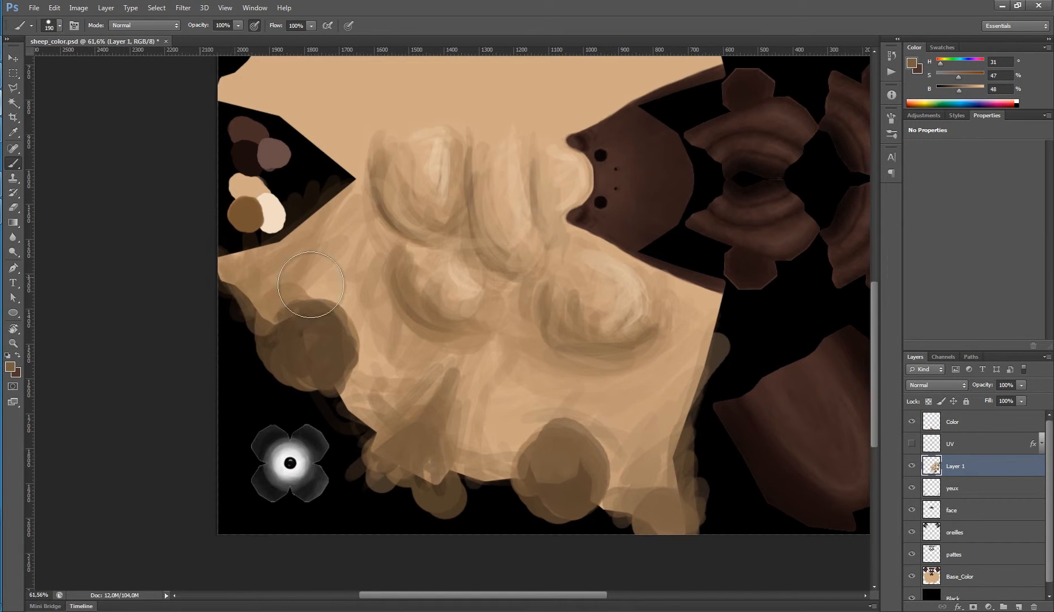
- Check the painted texture on the sheep model in Maya, and compare the texture in Photoshop with Layer 1 hidden and shown
left_click(656, 217)
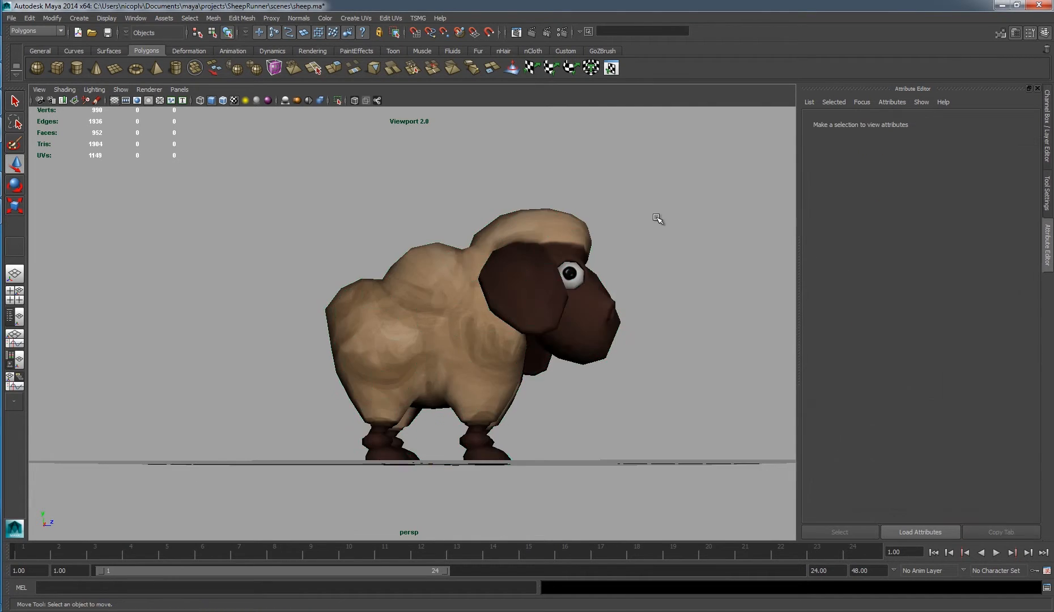
mouse_move(553, 237)
left_mouse_down("alt")
mouse_move(621, 261)
mouse_move(549, 240)
mouse_move(548, 206)
mouse_move(492, 243)
mouse_move(592, 207)
mouse_move(505, 192)
mouse_move(526, 209)
mouse_move(708, 252)
mouse_move(614, 276)
left_mouse_up("alt")
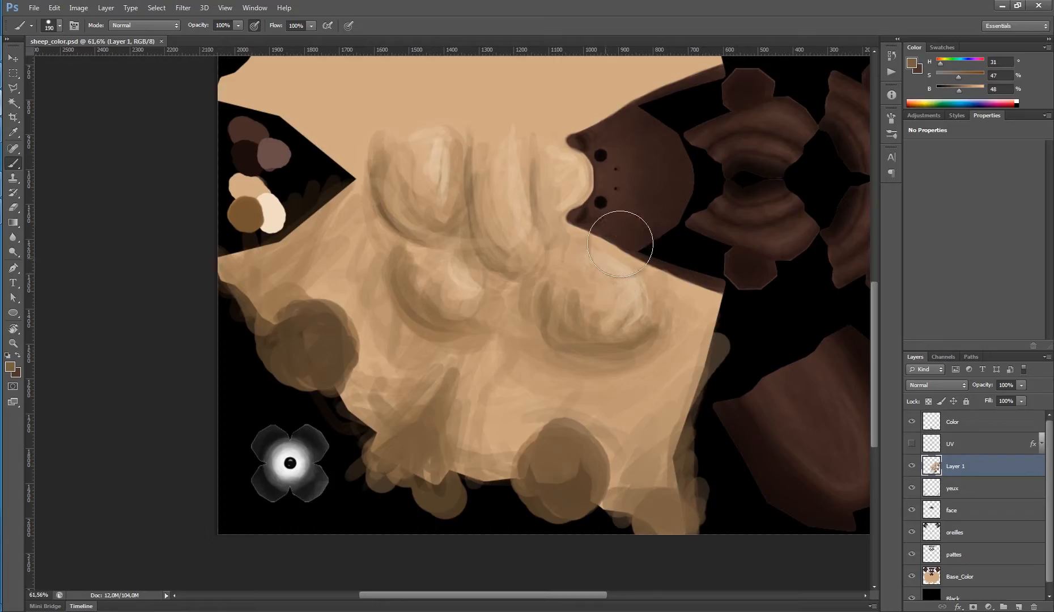
left_click(912, 464)
left_click(912, 465)
- Reduce Layer 1's opacity to 64%, add a layer above it, and pick the palette's dark brown at 60% brush opacity
left_click_drag(1000, 397, 998, 399)
left_click(1018, 607)
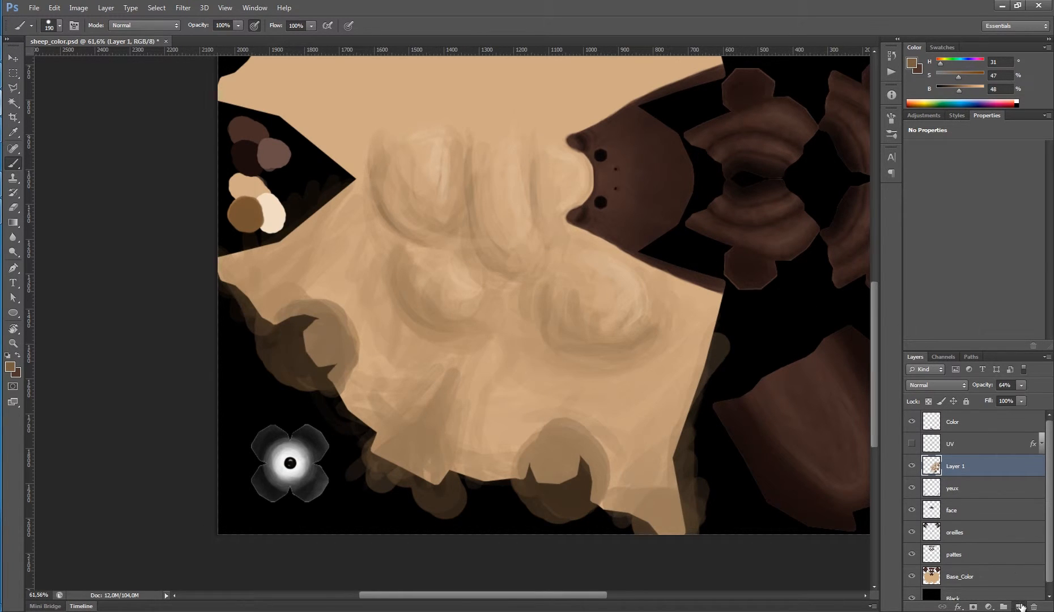
left_click_drag(405, 182, 414, 182)
left_click(229, 222, "alt")
left_click_drag(301, 217, 301, 217)
key("ctrl+1")
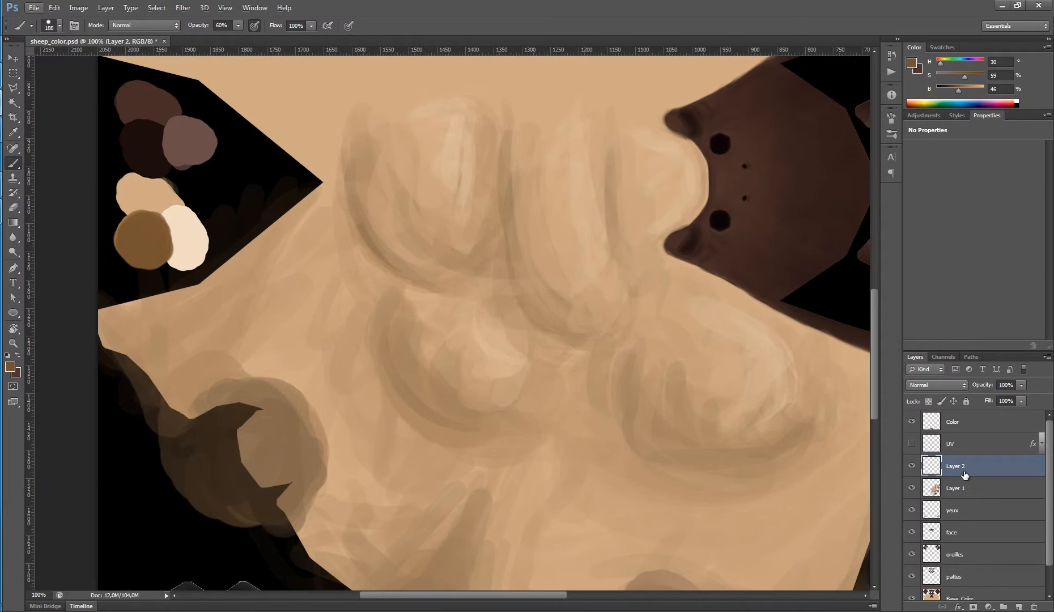
- Set Layer 1's opacity back to 100% and make Layer 2 active with a smaller brush
left_click(963, 488)
left_click(1020, 385)
left_click(998, 414)
key("alt+]")
left_click_drag(435, 196, 421, 182)
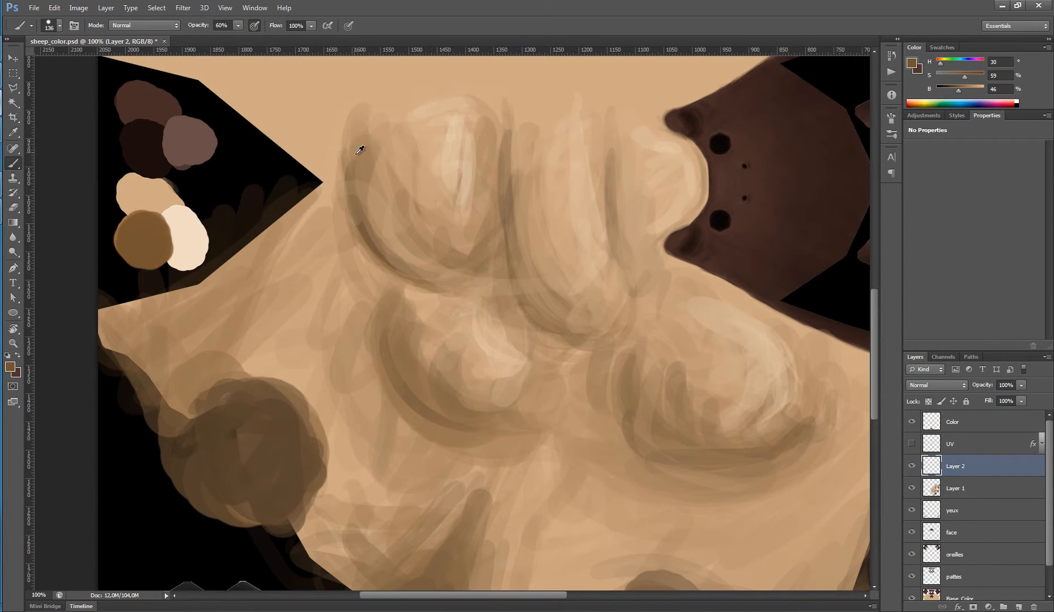
- On Layer 1, smooth the shading of the rear and middle back folds with brush size 74 at 60% opacity
key("alt+[")
left_click_drag(362, 149, 329, 148)
left_click_drag(397, 249, 385, 144)
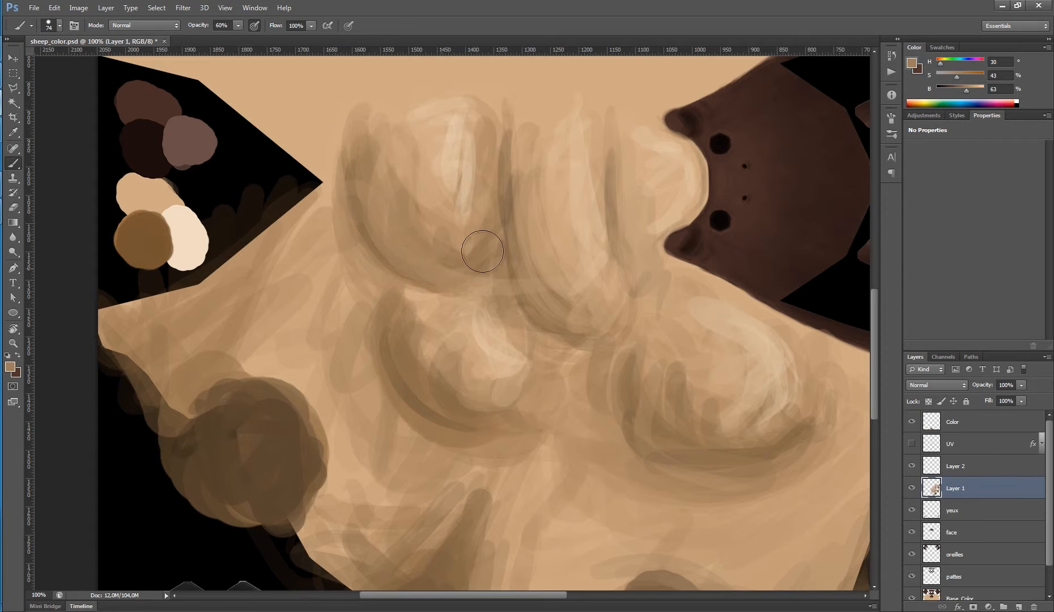
left_click_drag(524, 232, 554, 320)
left_click(616, 165, "alt")
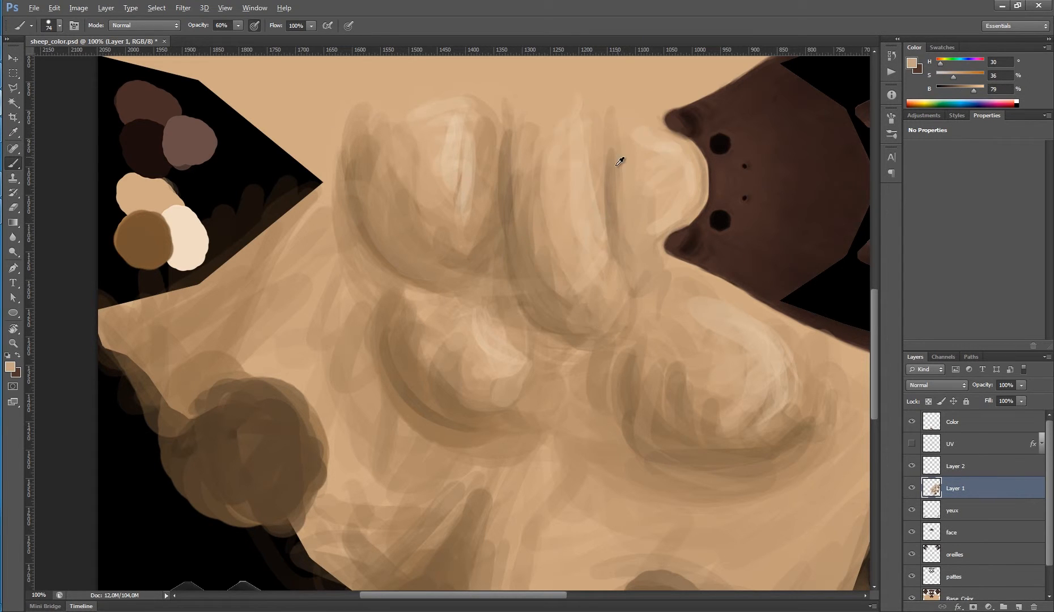
- Smooth the shading inside the front and rear side folds on Layer 1 with tones sampled from the folds
left_click(683, 373, "alt")
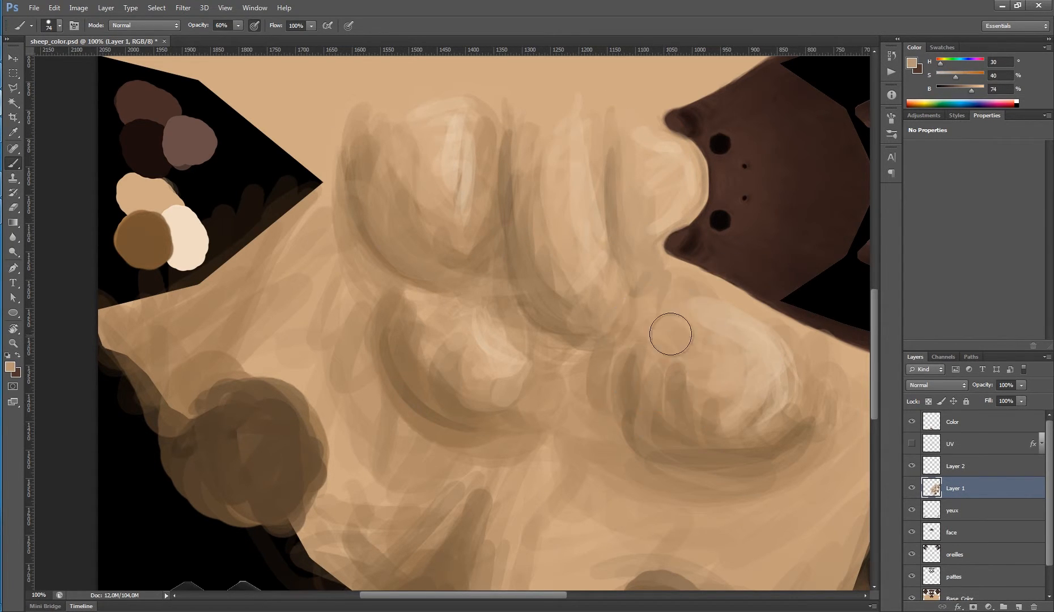
mouse_move(670, 332)
left_mouse_down()
mouse_move(682, 381)
mouse_move(629, 352)
left_mouse_up()
left_click(814, 389, "alt")
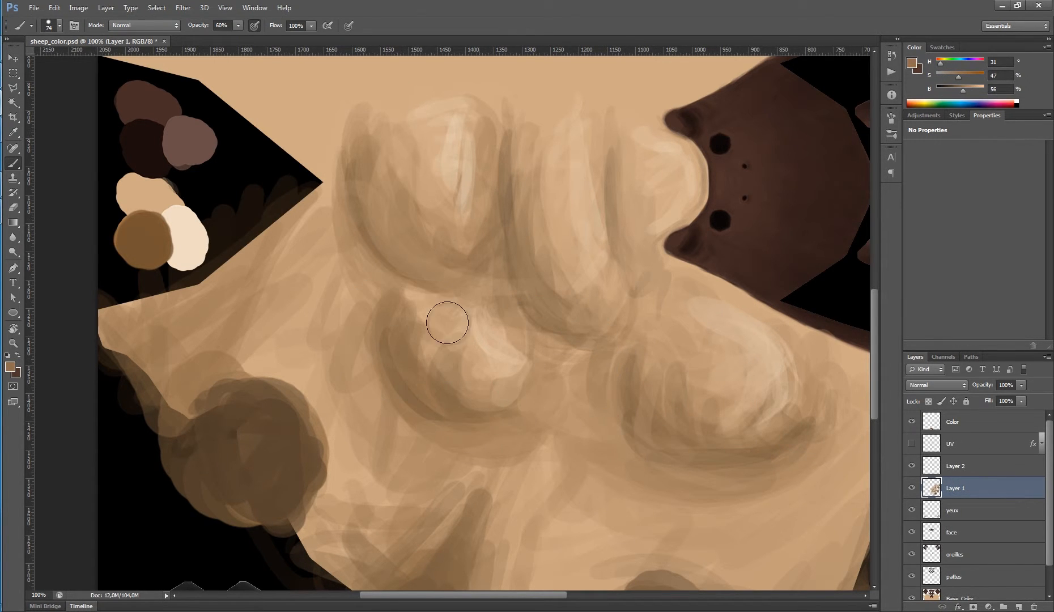
left_click(459, 160, "alt")
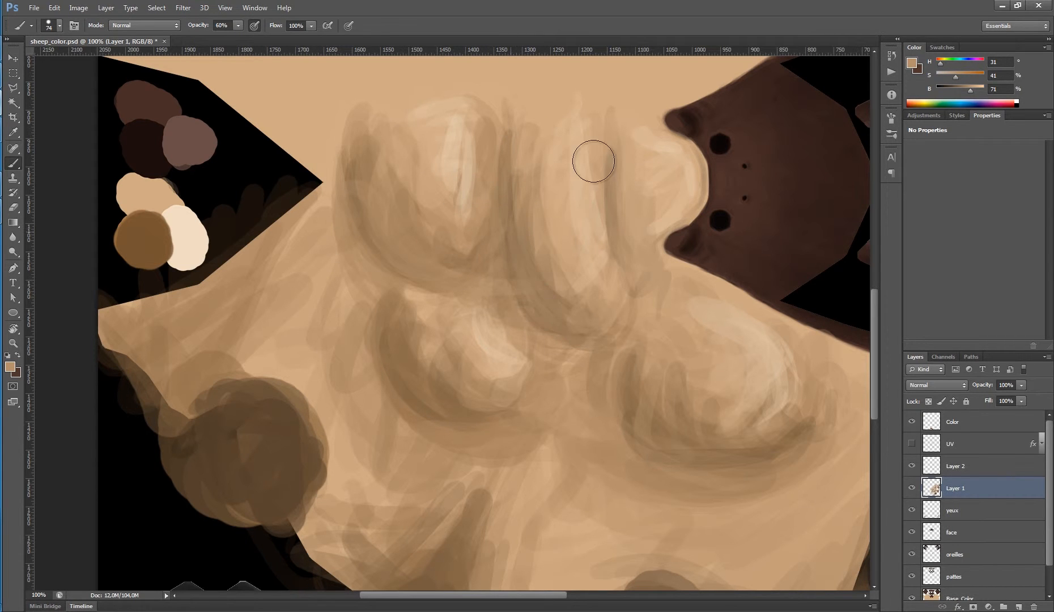
- Blend the rear flank around the rear side fold on Layer 1 with tan and brown tones sampled nearby
left_click(448, 412, "alt")
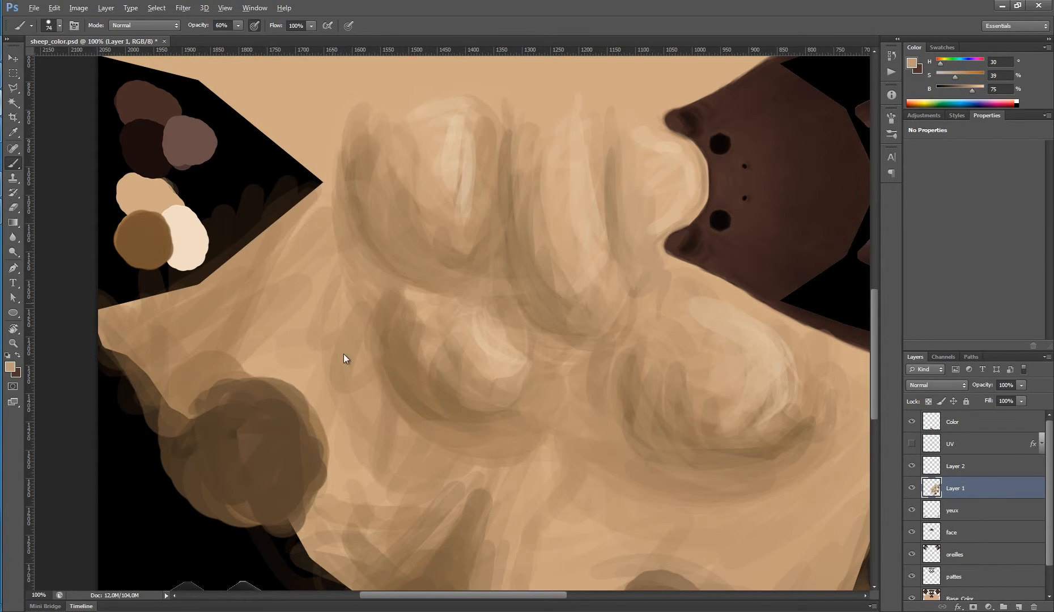
left_click(389, 315, "alt")
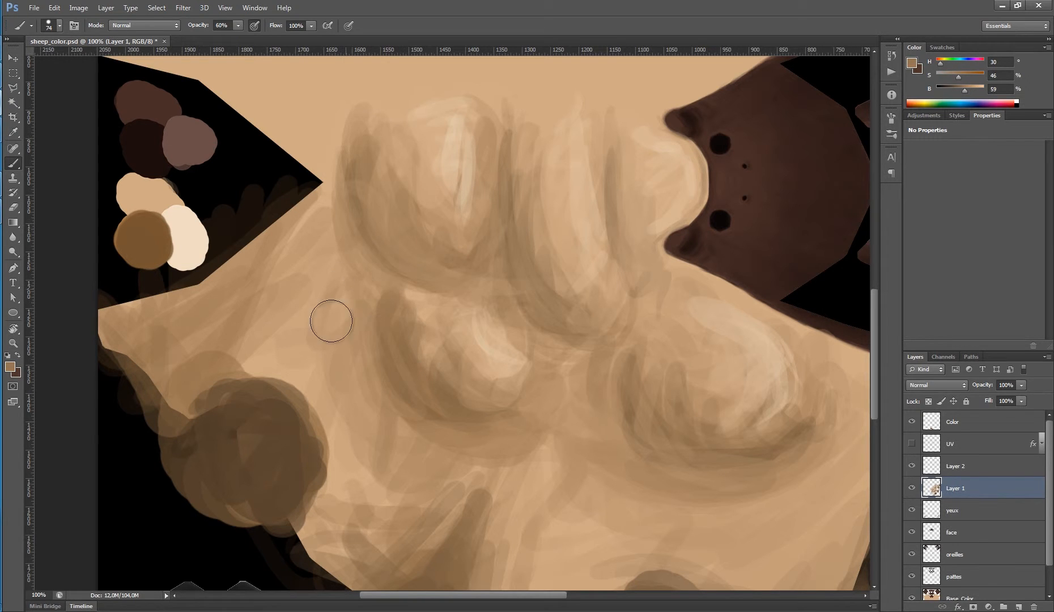
left_click(300, 359, "alt")
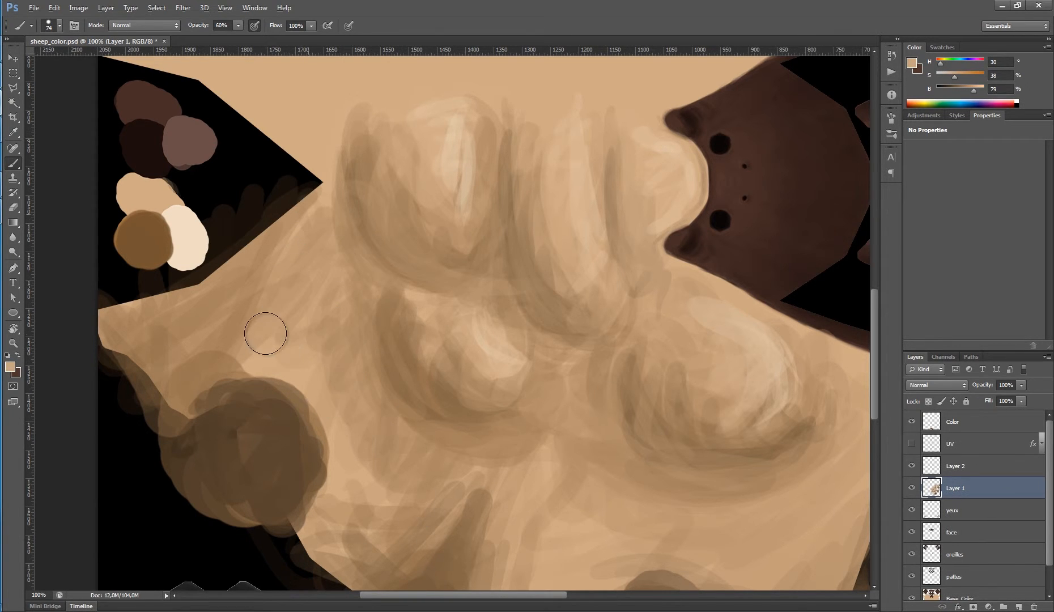
left_click(322, 149, "alt")
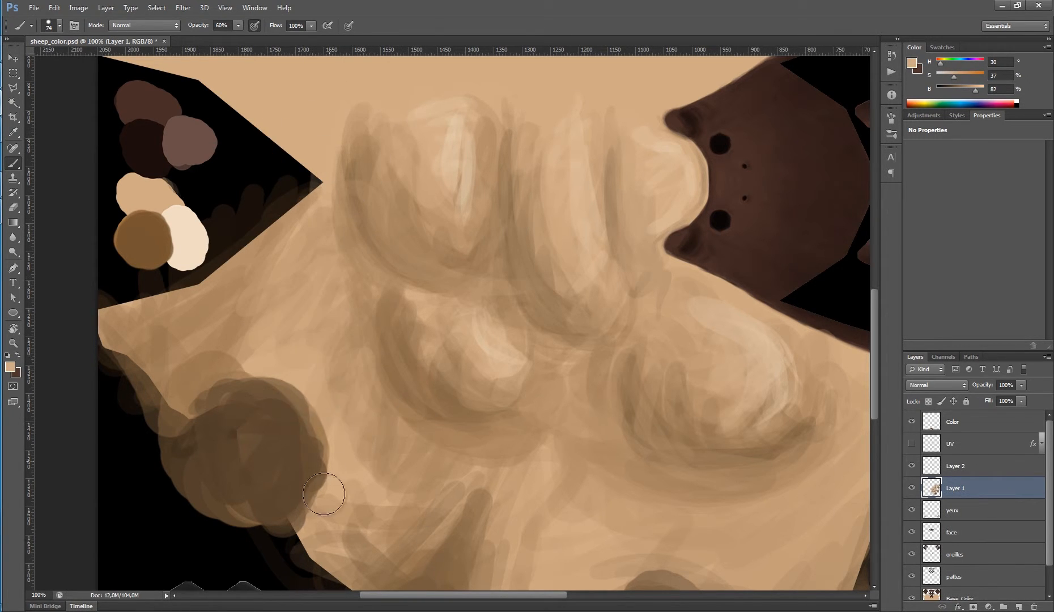
left_click(287, 289, "alt")
left_click_drag(286, 206, 232, 242)
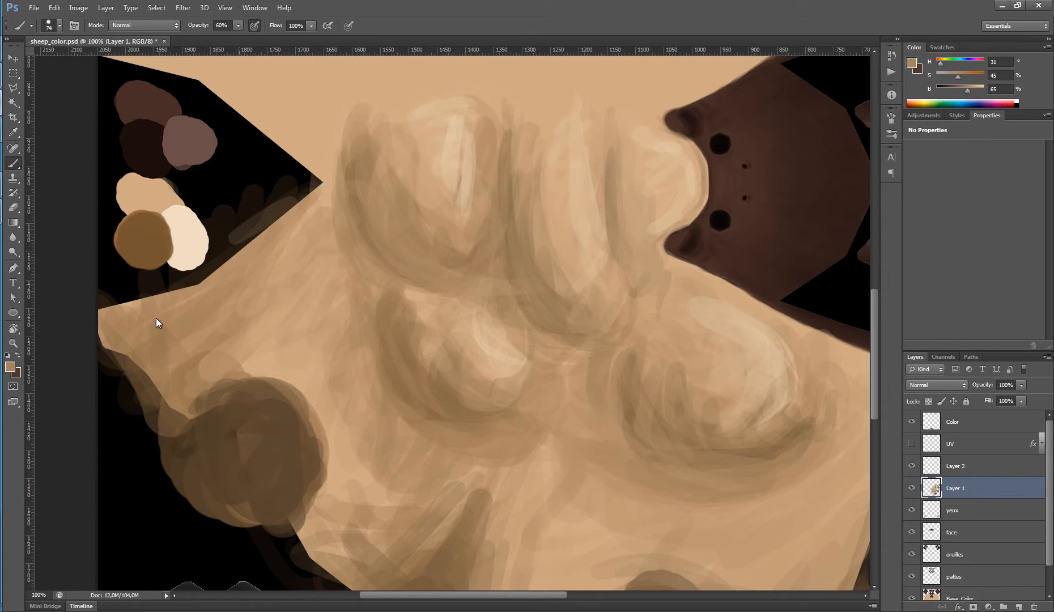
left_click_drag(121, 315, 331, 275)
- Darken the triangular belly shadow and the belly edge between the legs on Layer 1 with sampled browns
left_click_drag(445, 415, 331, 234)
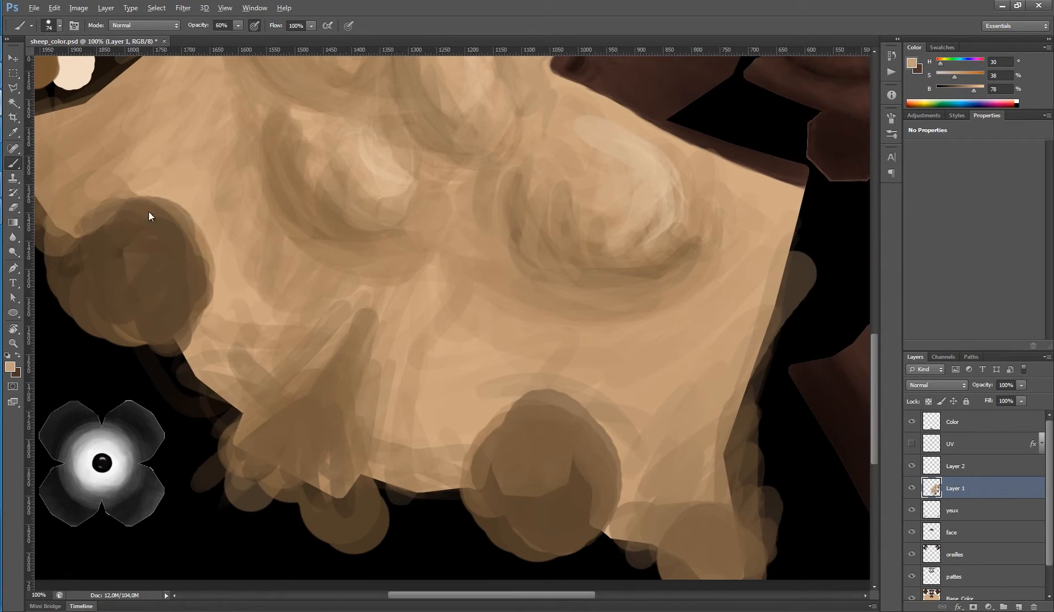
left_click(294, 337, "alt")
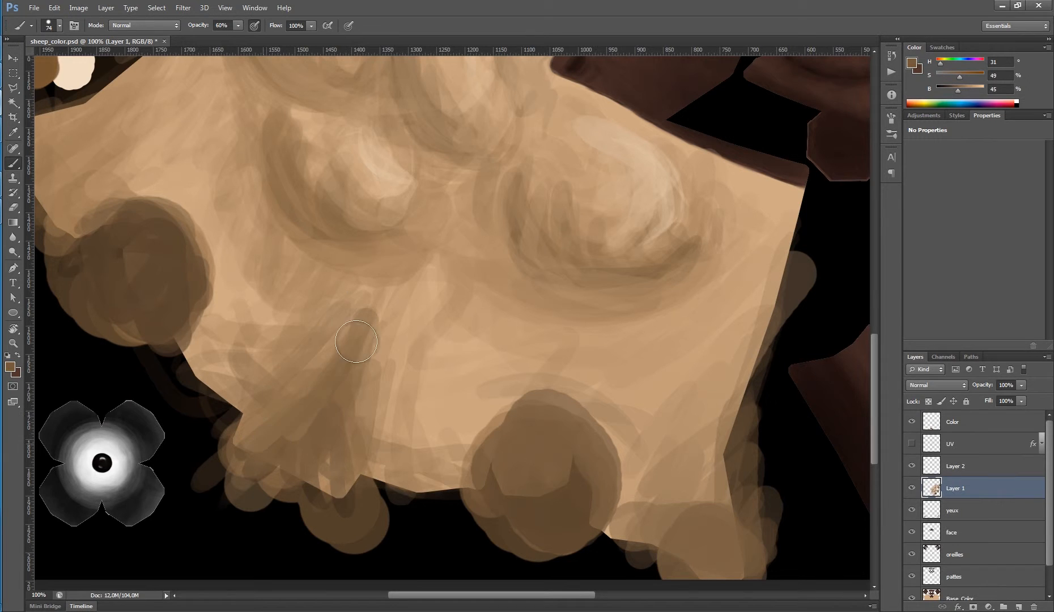
left_click(341, 468, "alt")
left_click_drag(334, 507, 371, 413)
mouse_move(404, 501)
left_mouse_down()
mouse_move(401, 435)
mouse_move(464, 436)
left_mouse_up()
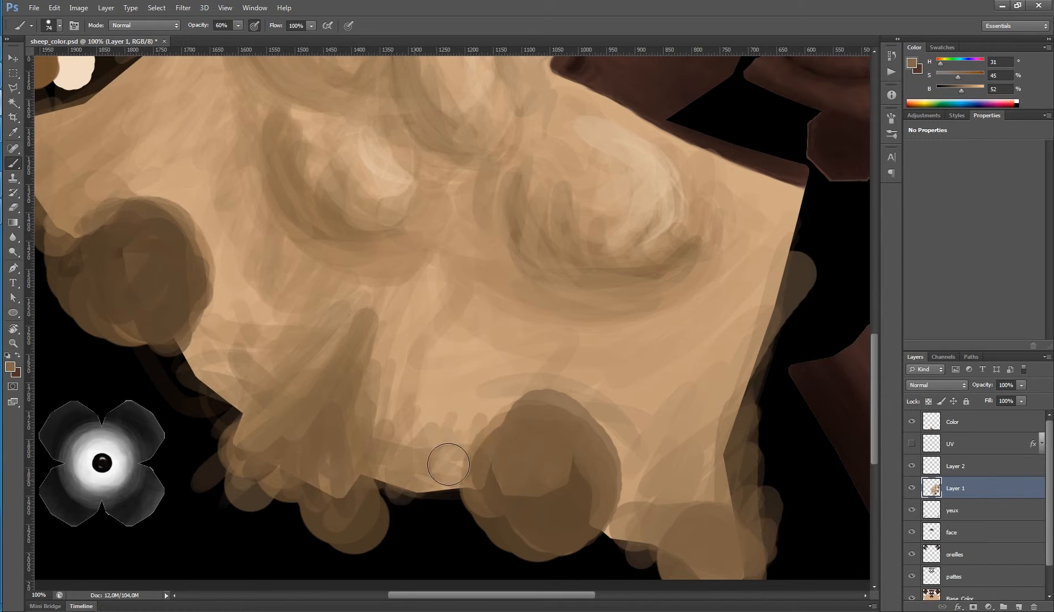
- Smooth the light belly area behind the front leg patch with its sampled tan at brush size 134
left_click(467, 346, "alt")
key("bracketright")
key("bracketright")
key("bracketright")
key("bracketright")
key("bracketright")
key("bracketright")
mouse_move(428, 363)
left_mouse_down()
mouse_move(484, 417)
mouse_move(510, 393)
left_mouse_up()
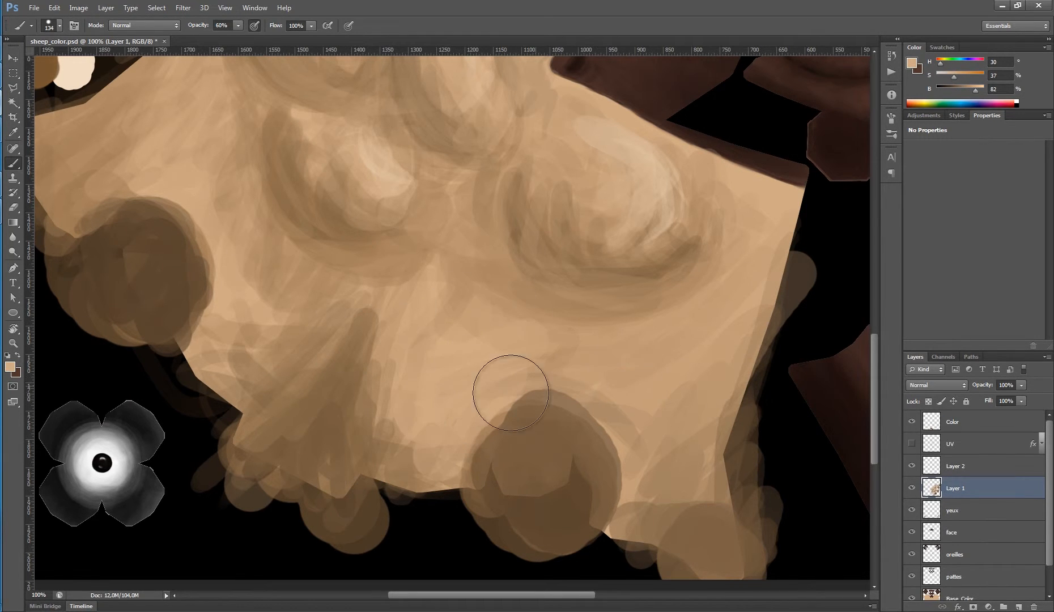
- Soften the upper edge of the front leg patch on Layer 1 with tan and brown sampled around it
left_click(644, 459, "alt")
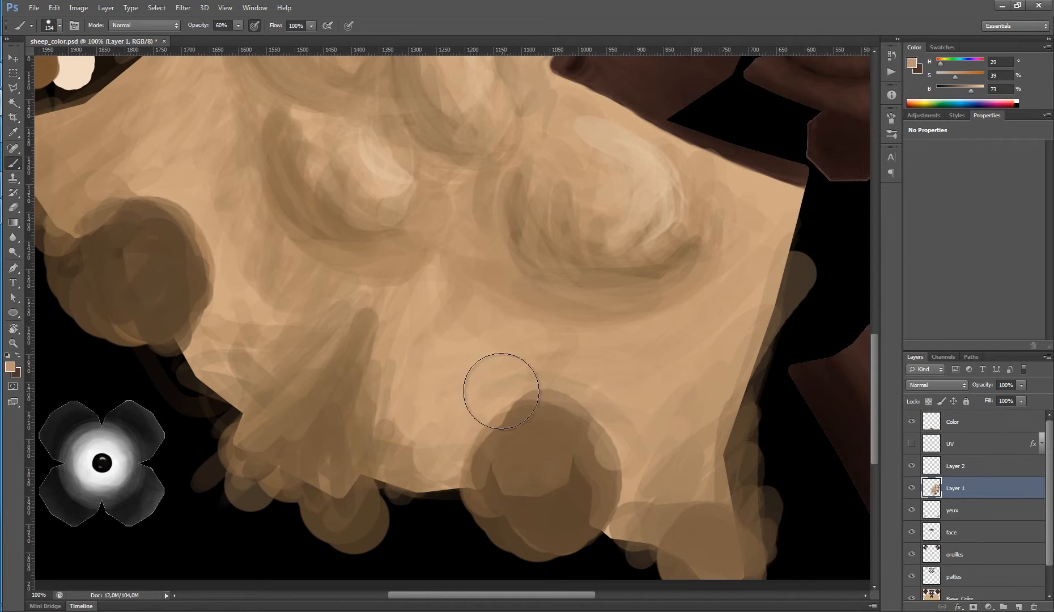
left_click_drag(626, 409, 611, 399)
left_click(547, 427, "alt")
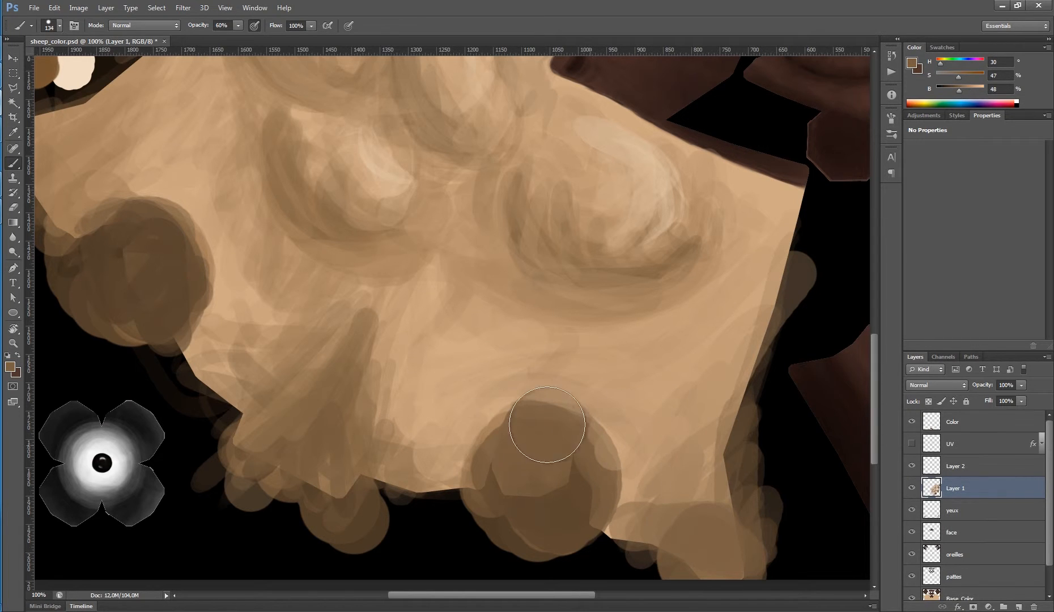
left_click(430, 421, "alt")
- Show the UV wireframe and reshape the front leg patch's outline to it with brush size 68
left_click(910, 443)
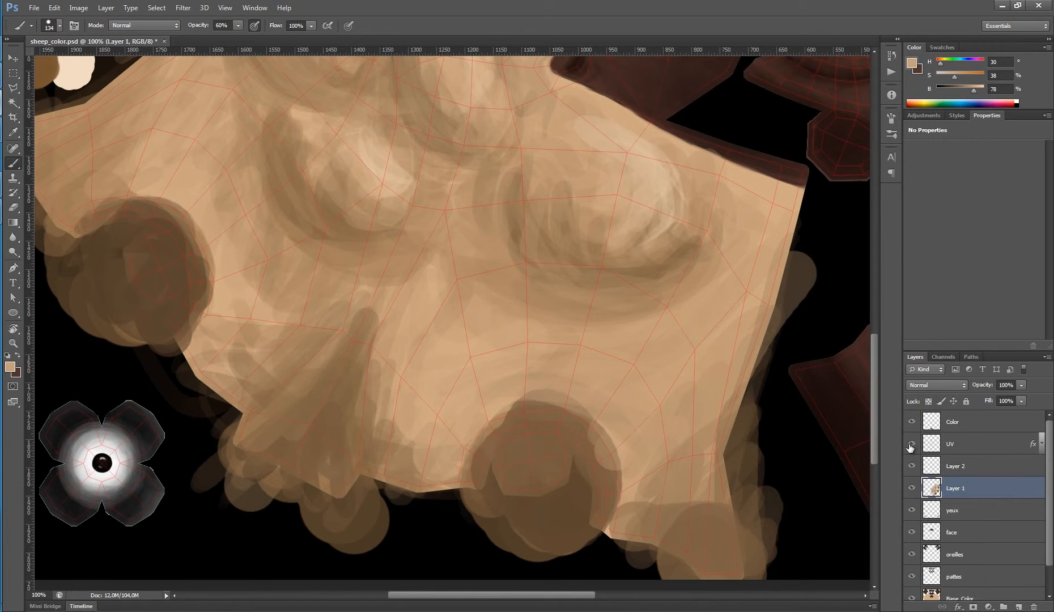
right_click(574, 421, "alt")
left_click(499, 401, "alt")
mouse_move(504, 401)
left_mouse_down()
mouse_move(560, 398)
mouse_move(620, 427)
mouse_move(592, 422)
mouse_move(632, 462)
mouse_move(604, 419)
mouse_move(617, 446)
mouse_move(526, 387)
left_mouse_up()
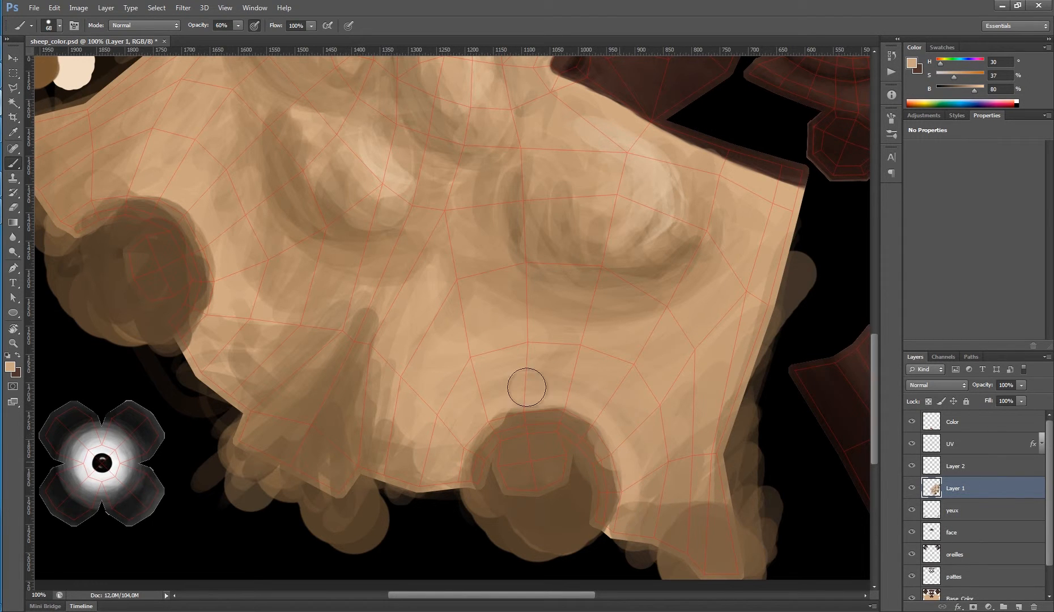
left_click_drag(464, 476, 502, 430)
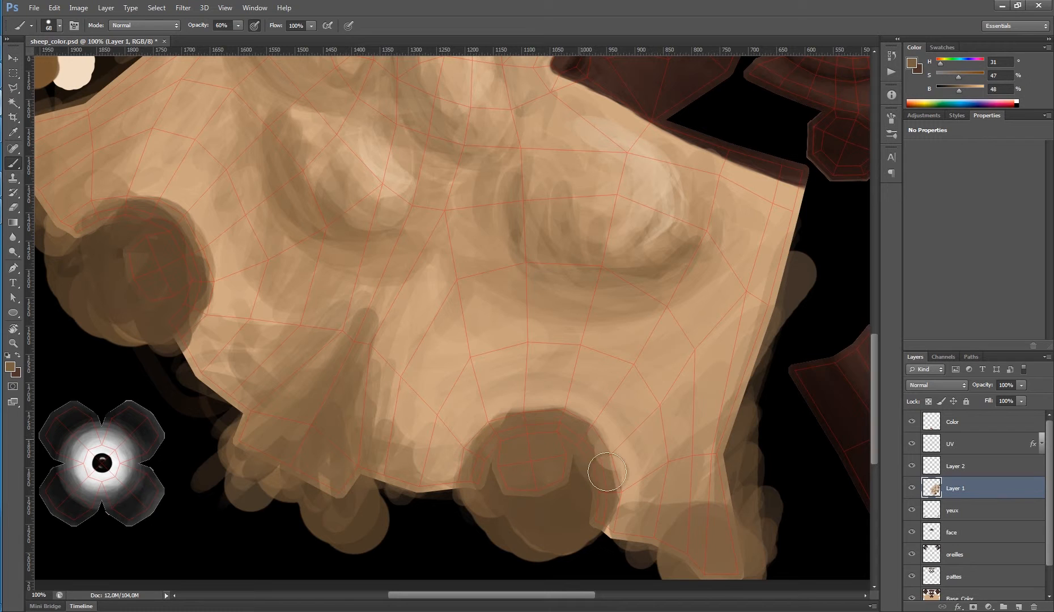
left_click_drag(599, 483, 572, 428)
- Repaint the rear leg patch in brown following the UV wireframe and clean its edge with sampled tan
mouse_move(137, 229)
left_mouse_down()
mouse_move(176, 231)
mouse_move(192, 282)
left_mouse_up()
mouse_move(72, 231)
left_mouse_down()
mouse_move(114, 221)
mouse_move(145, 301)
mouse_move(218, 272)
left_mouse_up()
left_click(212, 217, "alt")
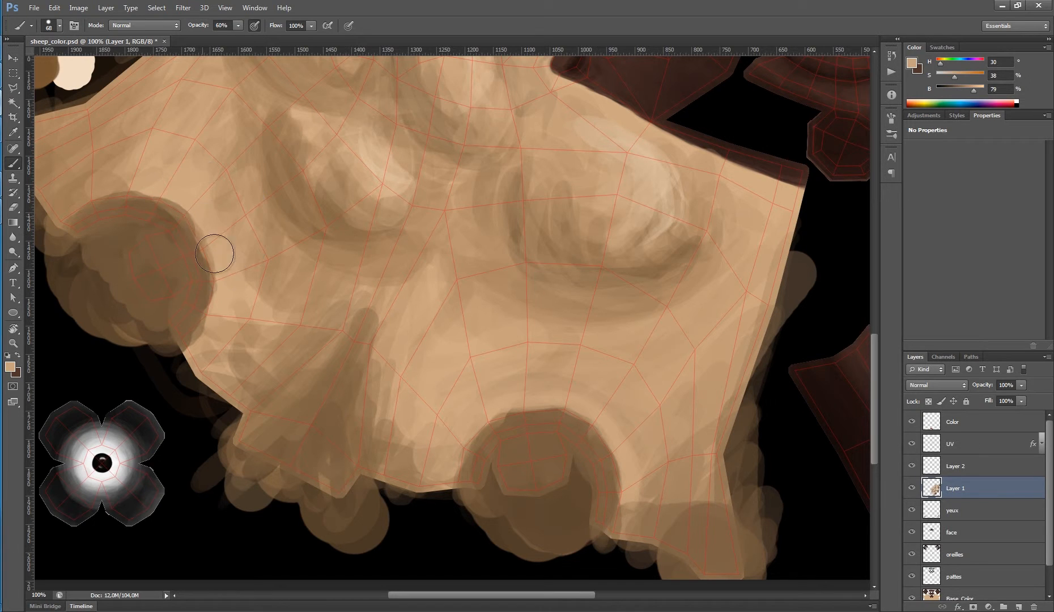
mouse_move(215, 329)
left_mouse_down()
mouse_move(198, 341)
mouse_move(210, 383)
left_mouse_up()
left_click(237, 282, "alt")
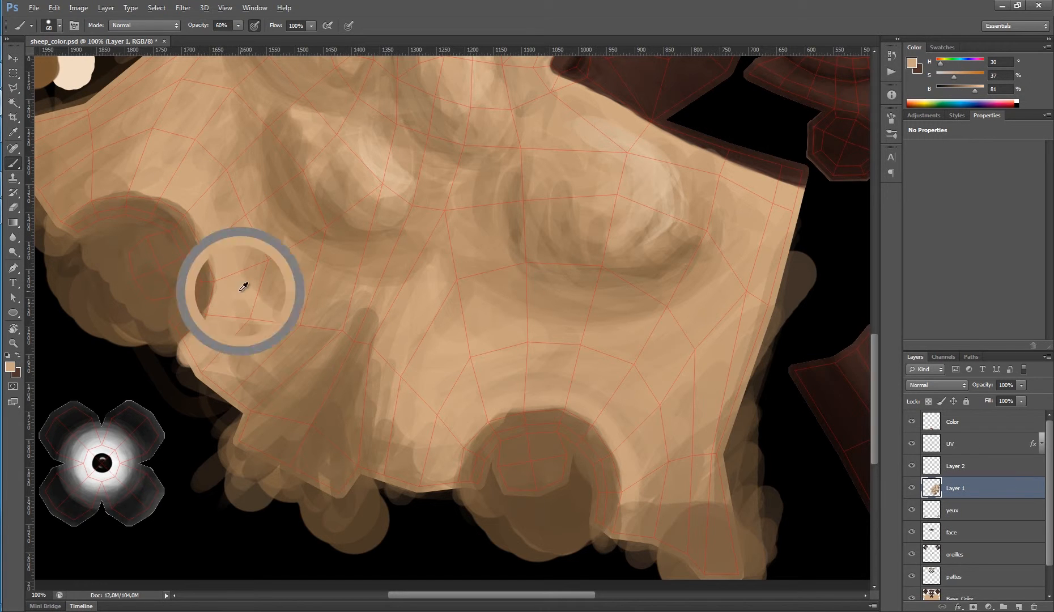
left_click(195, 194, "alt")
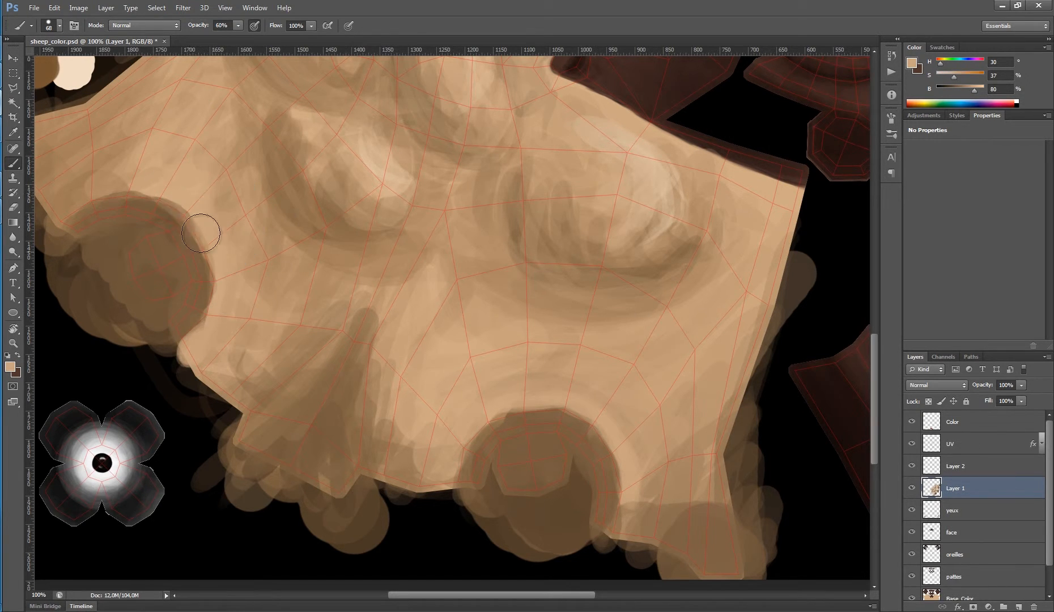
left_click_drag(167, 198, 194, 201)
left_click(77, 196, "alt")
left_click_drag(129, 181, 169, 182)
left_click(160, 140, "alt")
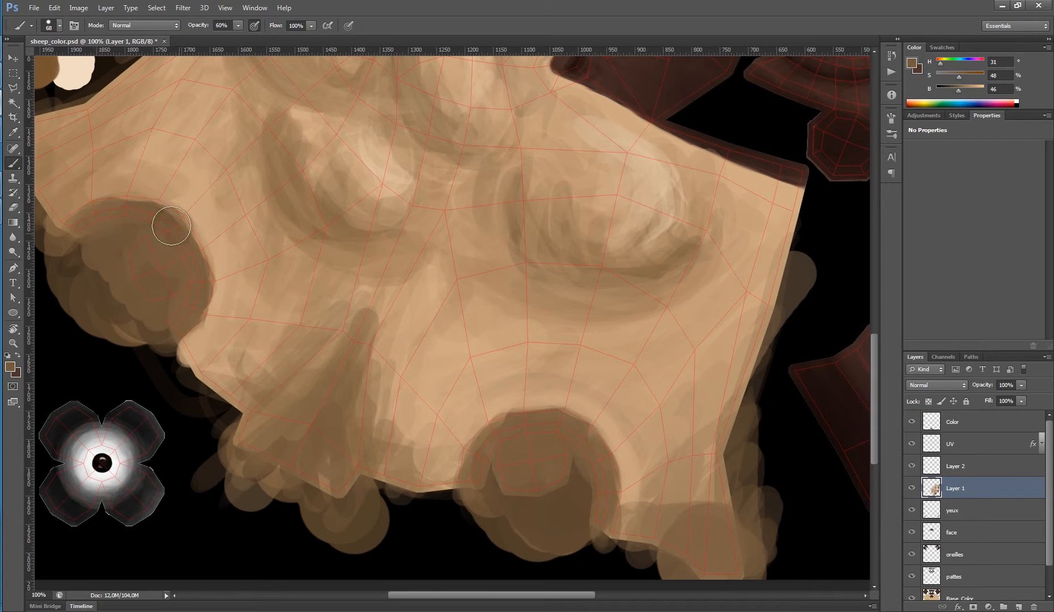
- Hide the UV wireframe and make Layer 2 the active layer
left_click(912, 446)
scroll(606, 392, "down", 2)
key("alt+bracketright")
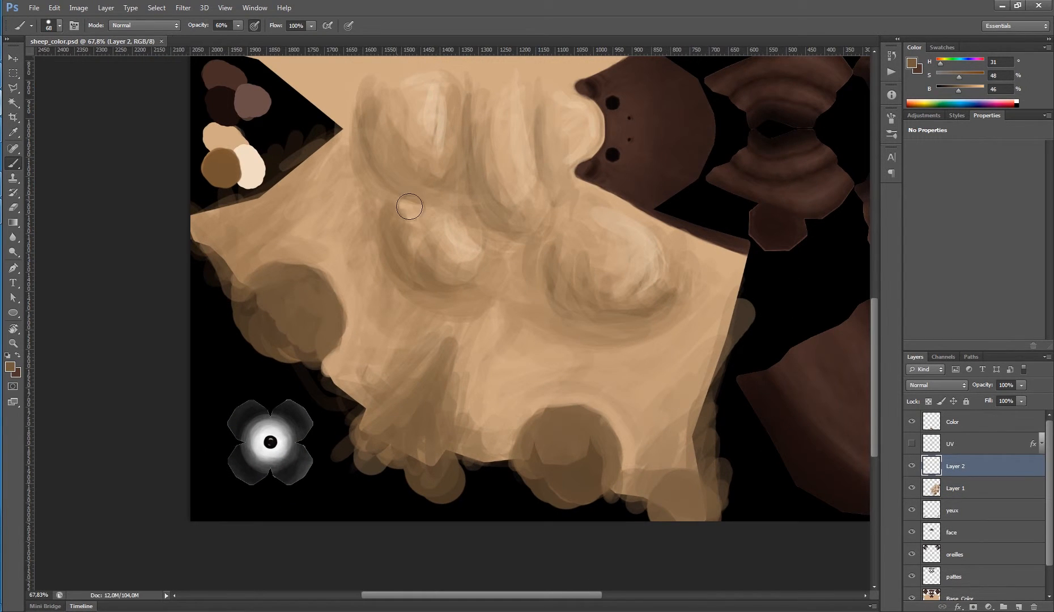
- Sample the front leg patch's brown with brush size 106 and save the document
left_click_drag(533, 248, 529, 275)
mouse_move(564, 459)
left_mouse_down()
mouse_move(536, 482)
mouse_move(590, 484)
left_mouse_up()
left_click(562, 473, "alt")
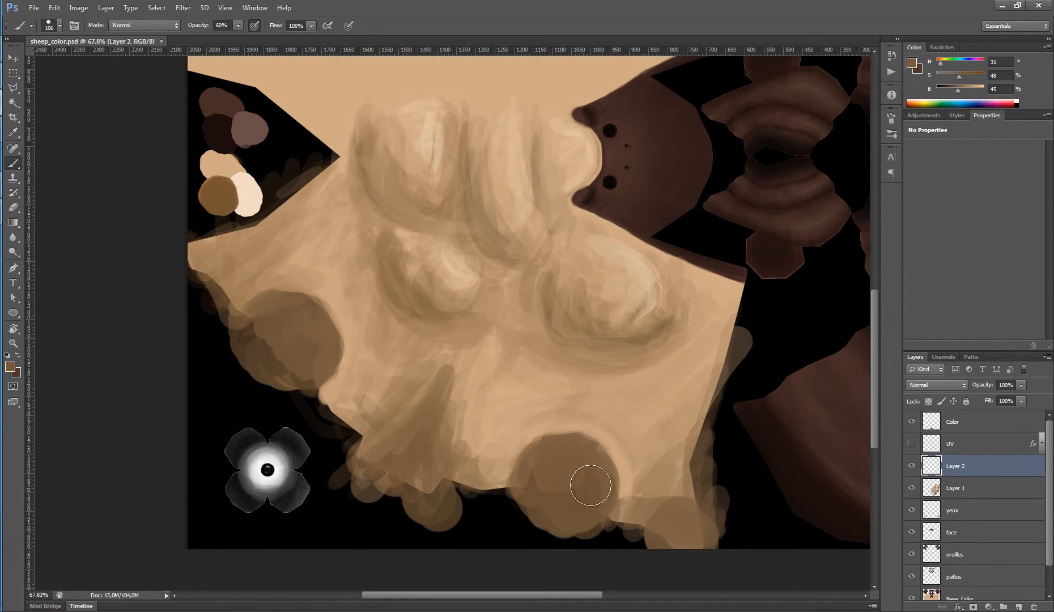
key("ctrl+s")
mouse_move(590, 314)
left_mouse_down()
mouse_move(574, 315)
mouse_move(587, 315)
left_mouse_up()
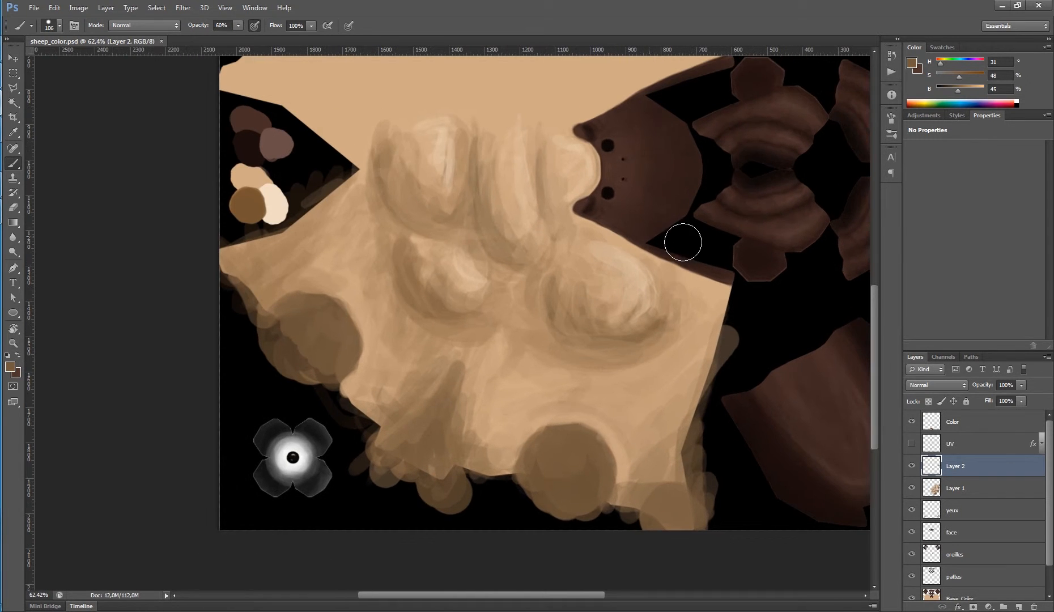
- Enable Scattering for the brush and adjust its Scatter amount
left_click(890, 118)
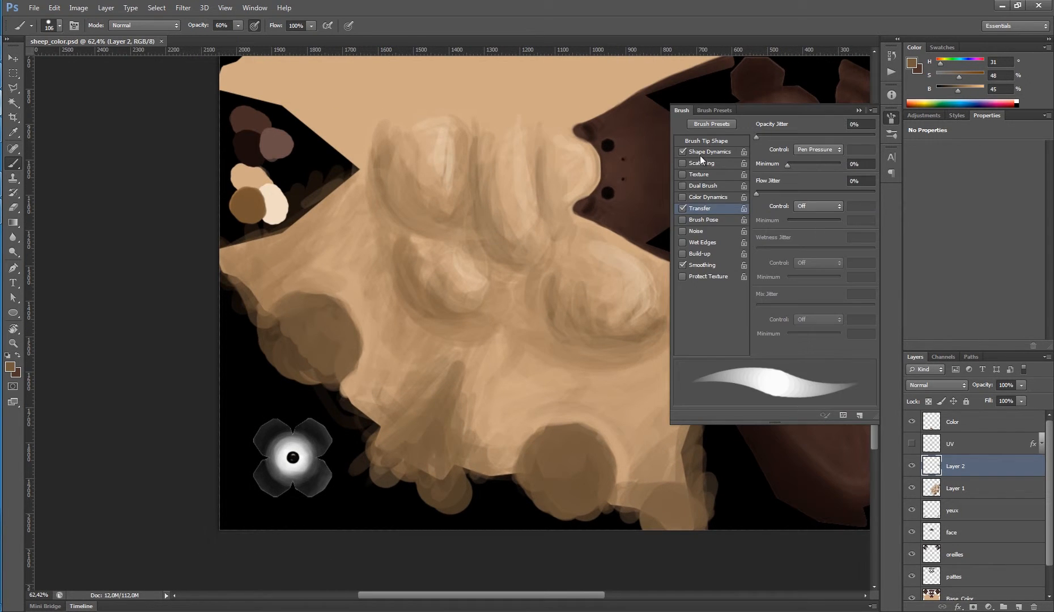
left_click(716, 163)
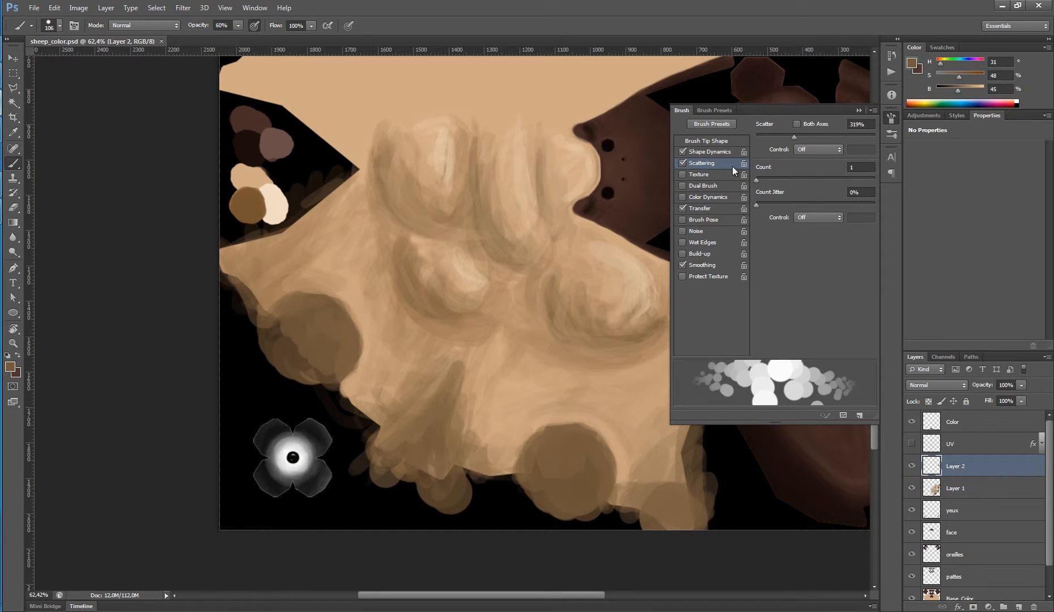
left_click_drag(759, 136, 790, 136)
left_click(890, 117)
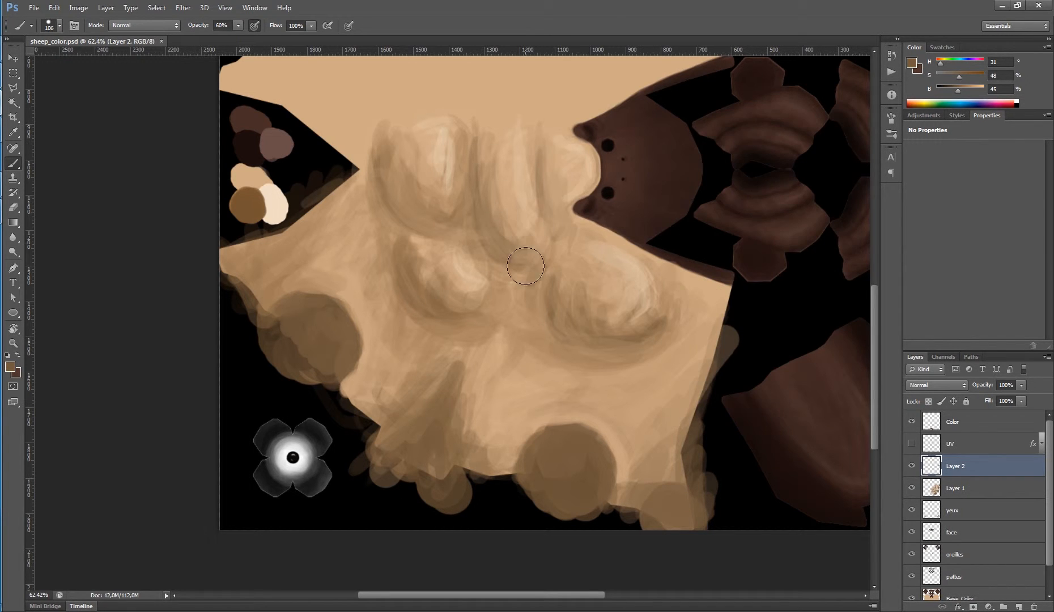
- Try a scattered dark brown stroke across the back and side folds on Layer 2
key("x")
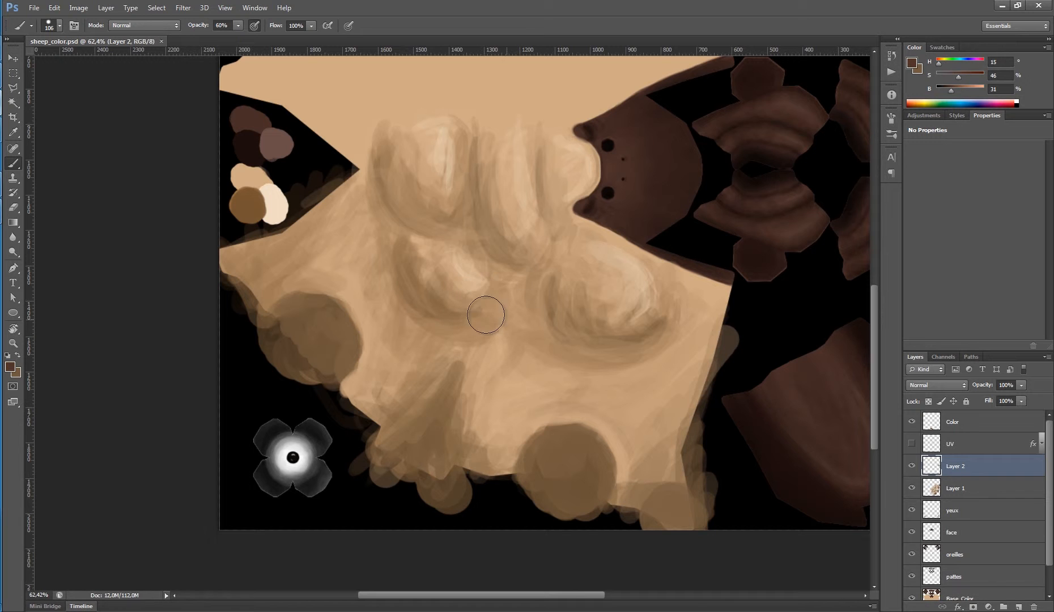
mouse_move(403, 204)
left_mouse_down()
mouse_move(482, 313)
mouse_move(422, 237)
mouse_move(558, 351)
mouse_move(511, 296)
left_mouse_up()
key("ctrl+z")
- Stipple the shadows of the back folds on Layer 2 with sampled brown at brush size 36
mouse_move(426, 202)
left_mouse_down()
mouse_move(435, 214)
mouse_move(412, 218)
mouse_move(460, 299)
left_mouse_up()
left_click(406, 209, "alt")
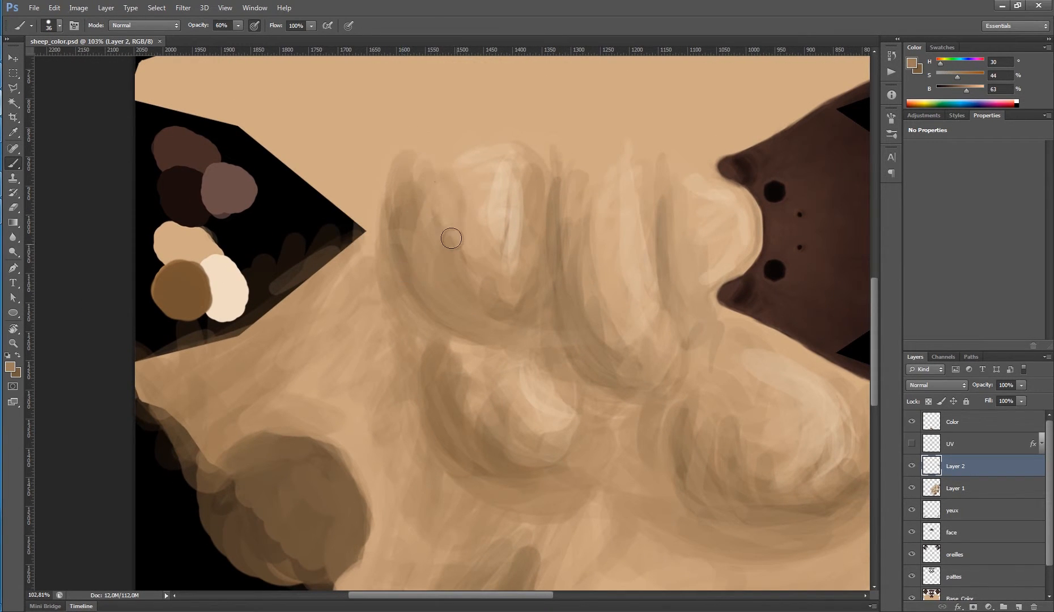
left_click(403, 210, "alt")
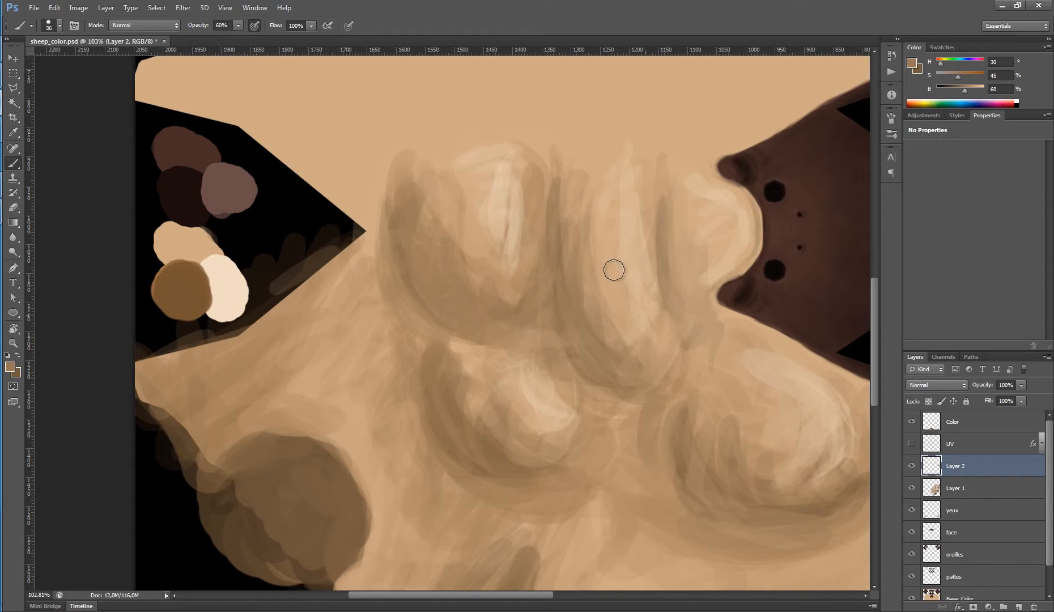
left_click_drag(748, 340, 623, 244)
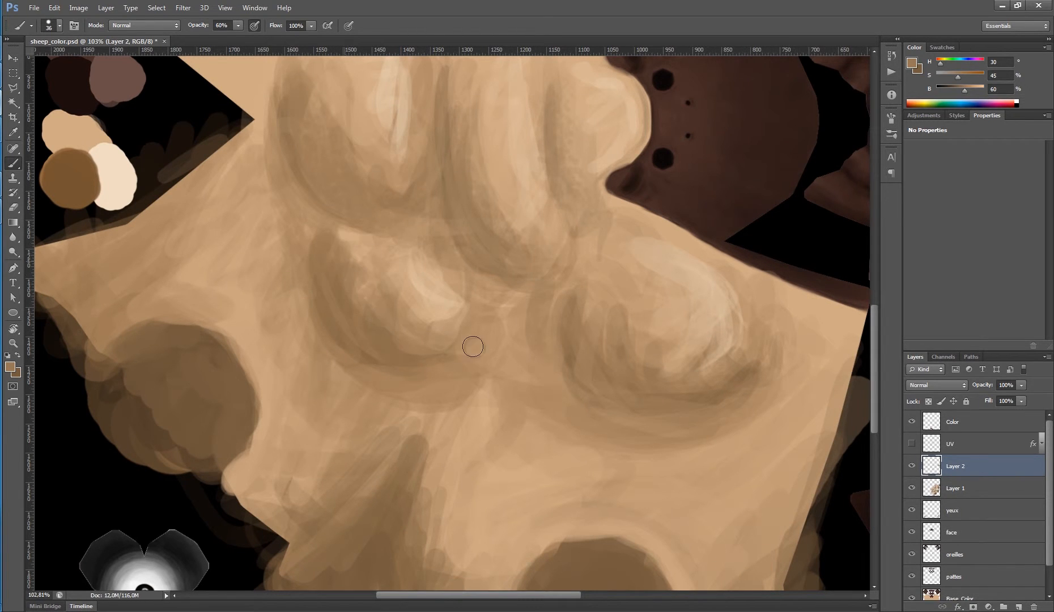
left_click_drag(418, 151, 469, 227)
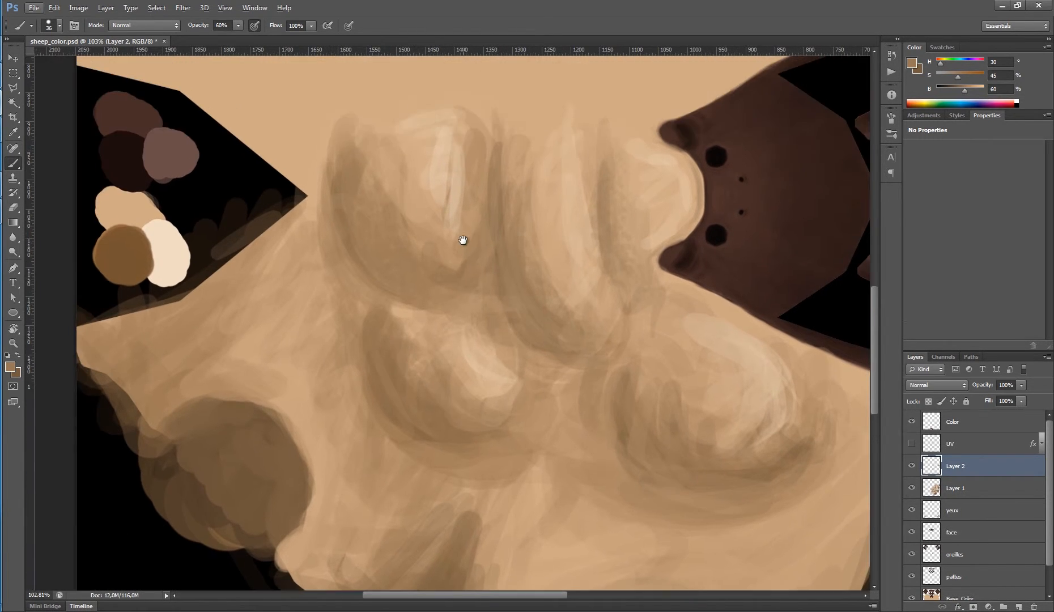
- Scatter the rear back fold's light highlight tone over the side folds and leg patches, enlarging the brush to 135
left_click(436, 162, "alt")
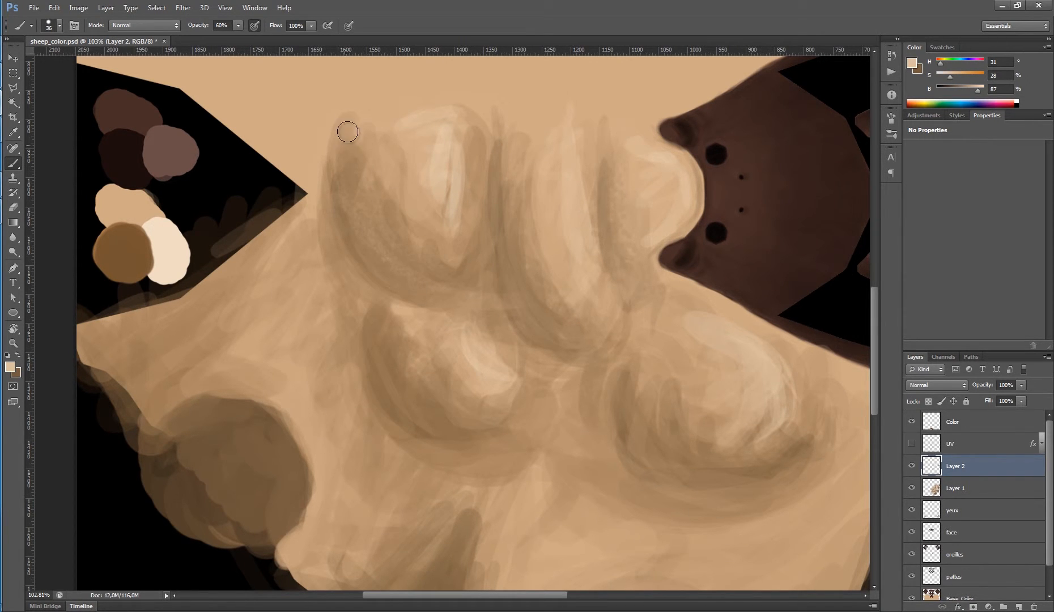
left_click_drag(377, 174, 407, 160, "alt")
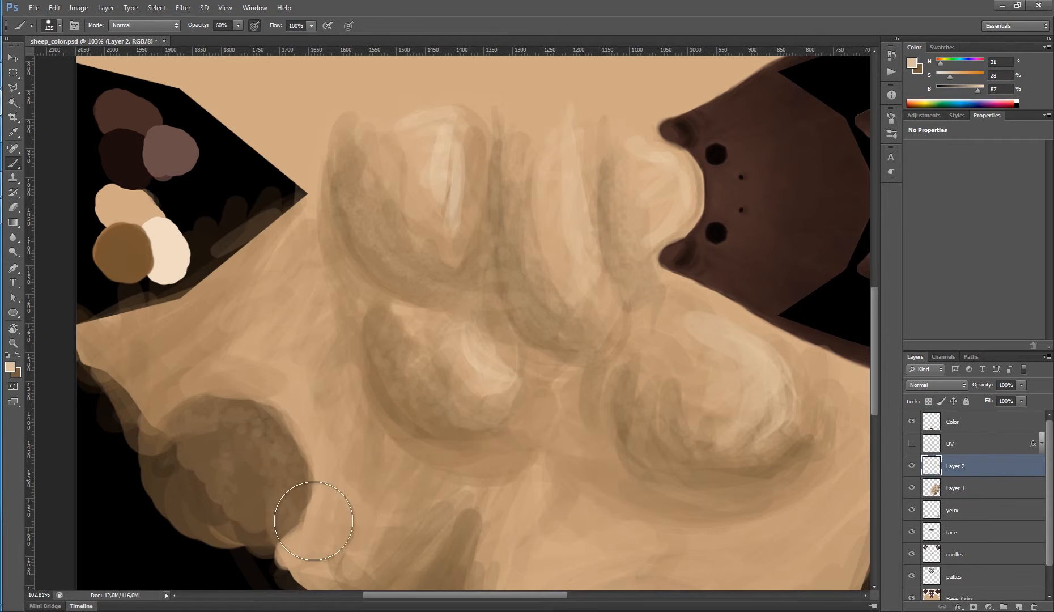
key("ctrl+r")
left_click_drag(396, 356, 316, 165)
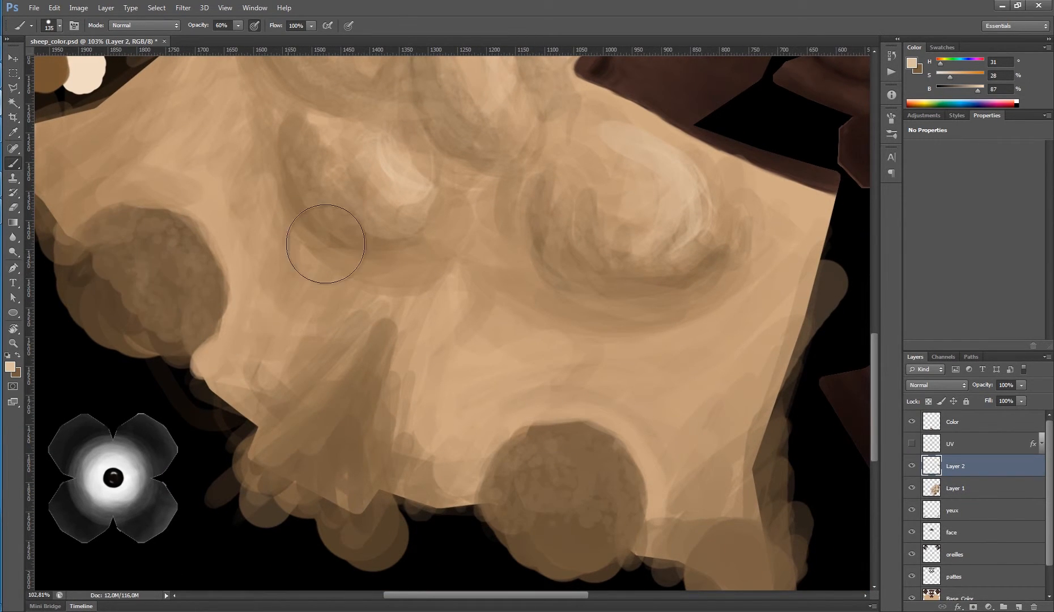
mouse_move(454, 227)
left_mouse_down()
mouse_move(402, 231)
mouse_move(454, 226)
left_mouse_up()
left_click_drag(402, 190, 498, 315)
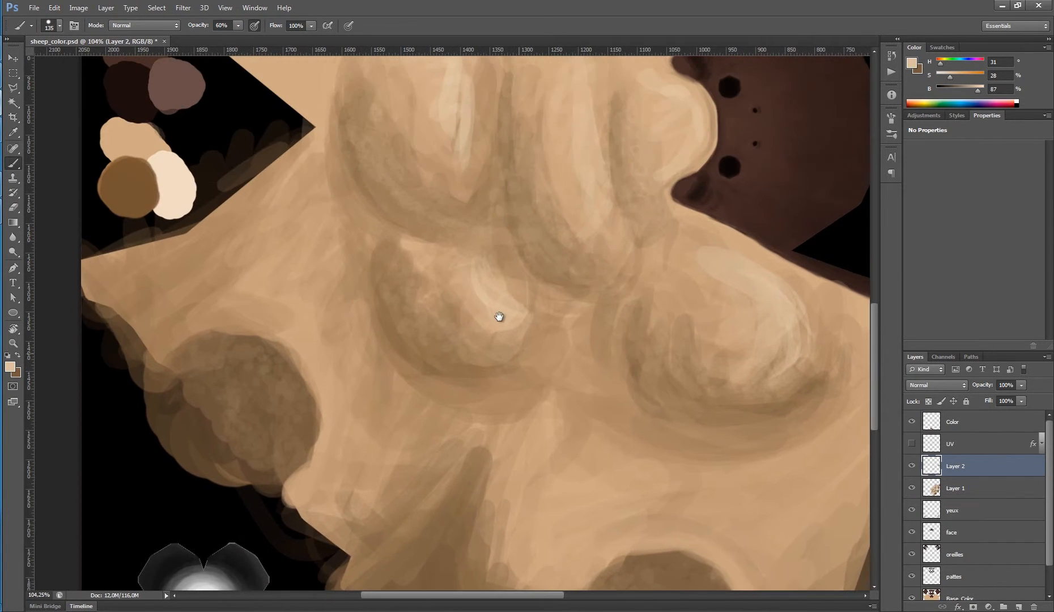
- Scatter brown sampled from the side fold's shadow around the side folds and across the flank on Layer 2
left_click(398, 327, "alt")
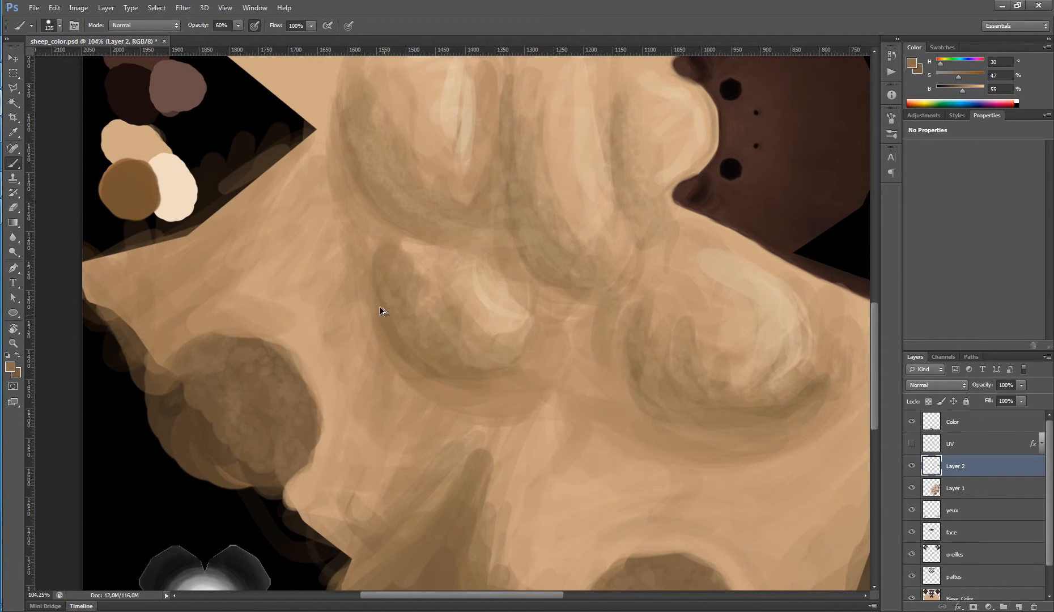
mouse_move(334, 243)
left_mouse_down()
mouse_move(303, 240)
mouse_move(339, 409)
mouse_move(406, 414)
mouse_move(516, 455)
mouse_move(504, 440)
mouse_move(548, 474)
mouse_move(604, 495)
left_mouse_up()
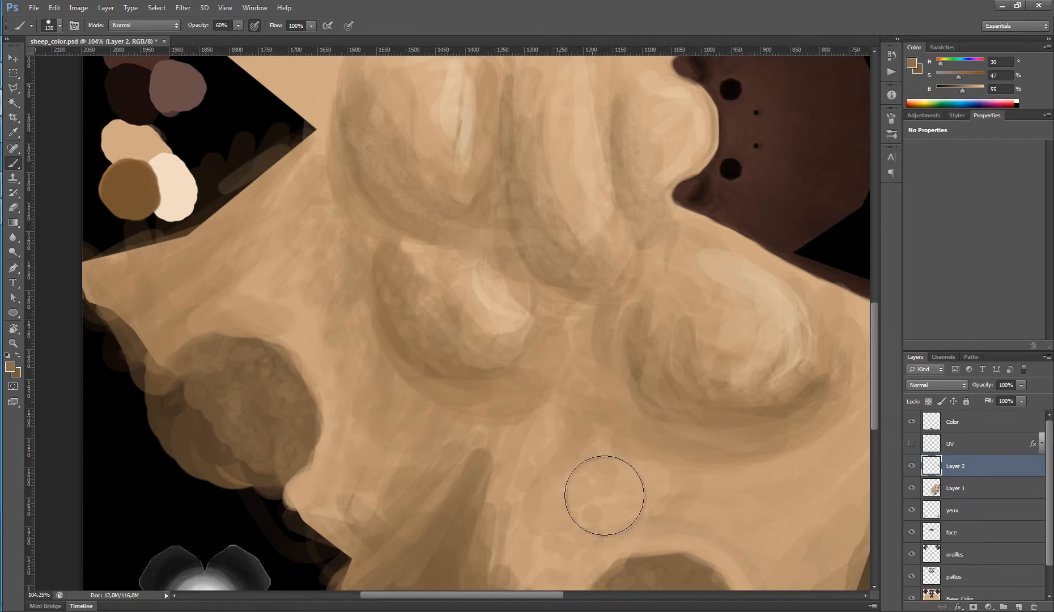
left_click_drag(831, 430, 661, 404)
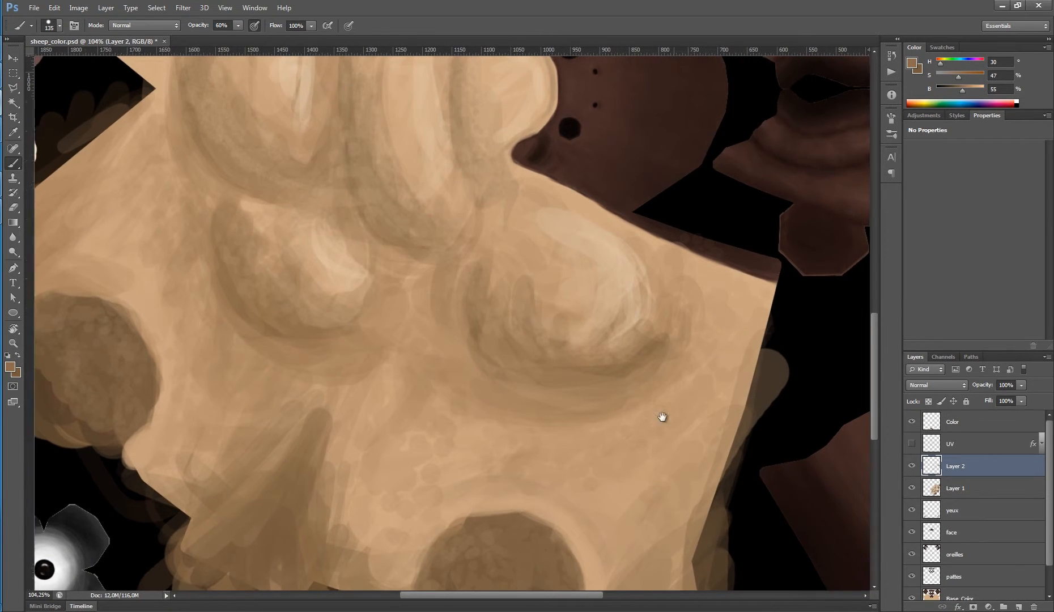
left_click_drag(468, 488, 631, 327)
- Mottle the flank around the side folds and between the leg patches with scattered strokes of sampled light tan and brown tones
left_click(536, 350, "alt")
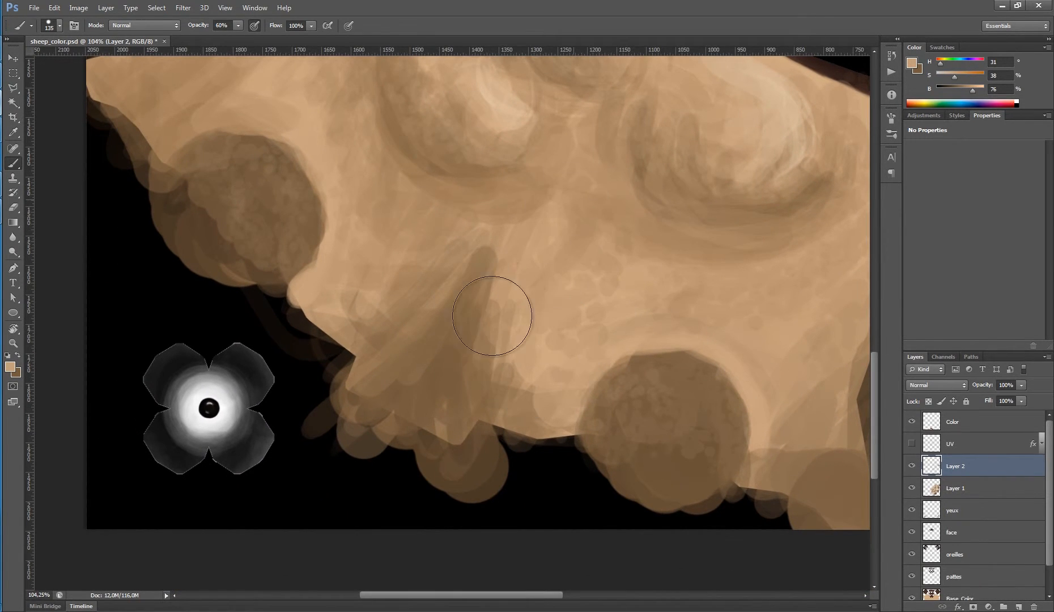
left_click_drag(301, 167, 398, 287)
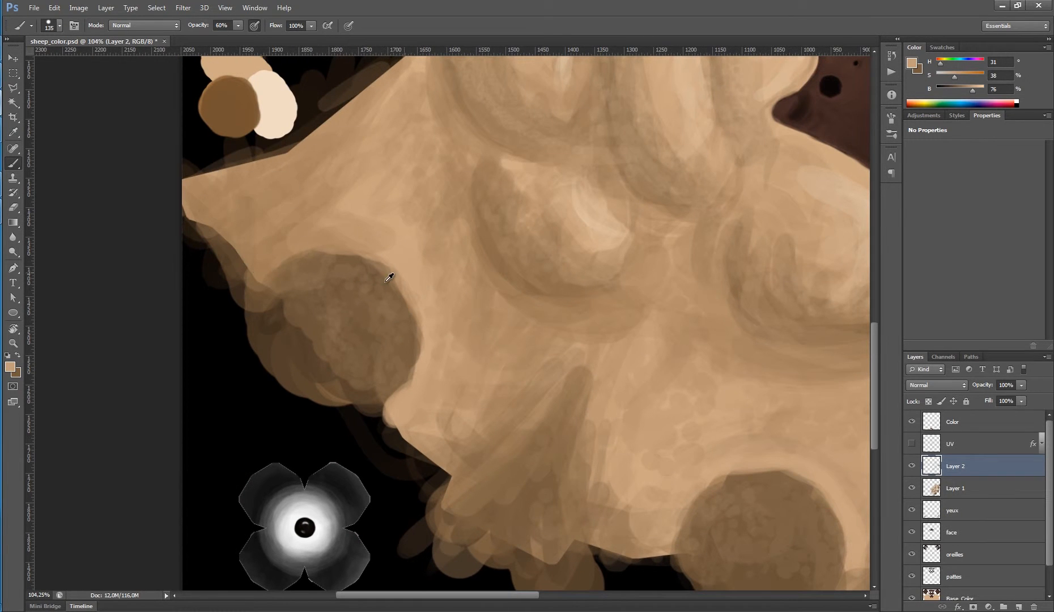
left_click_drag(656, 378, 516, 313)
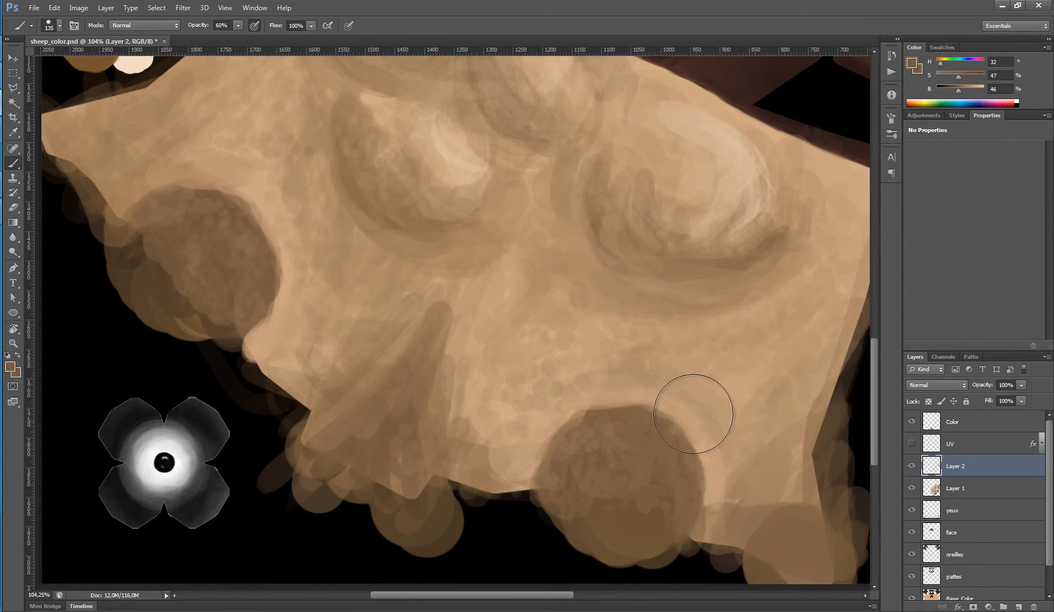
left_click(470, 320, "alt")
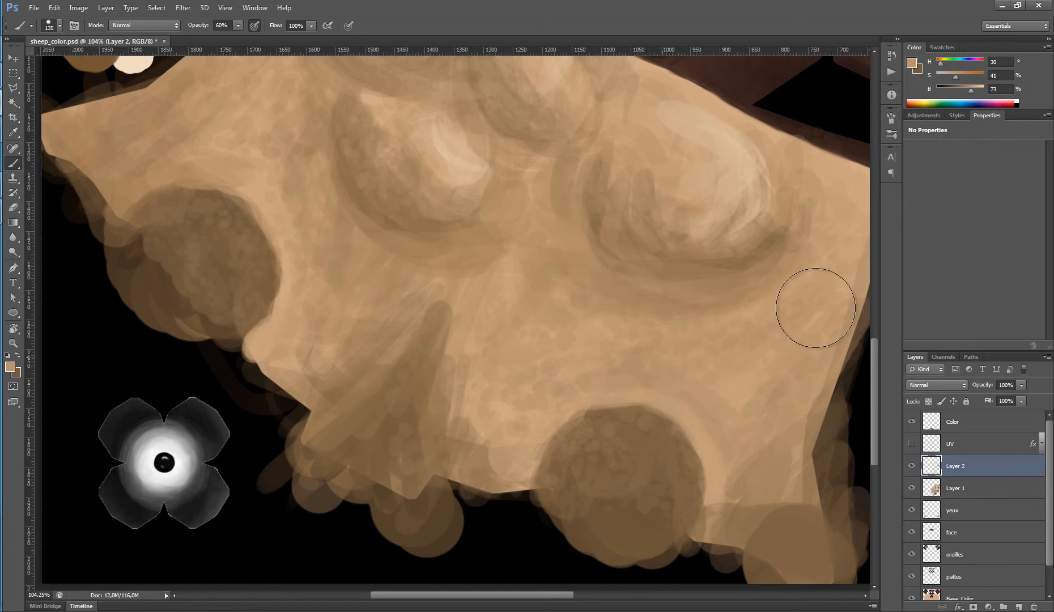
left_click_drag(605, 284, 557, 435)
- Scatter the palette's cream highlight and the lower crease's dark brown over the folds and surrounding wool at brush size 135
left_click(141, 211, "alt")
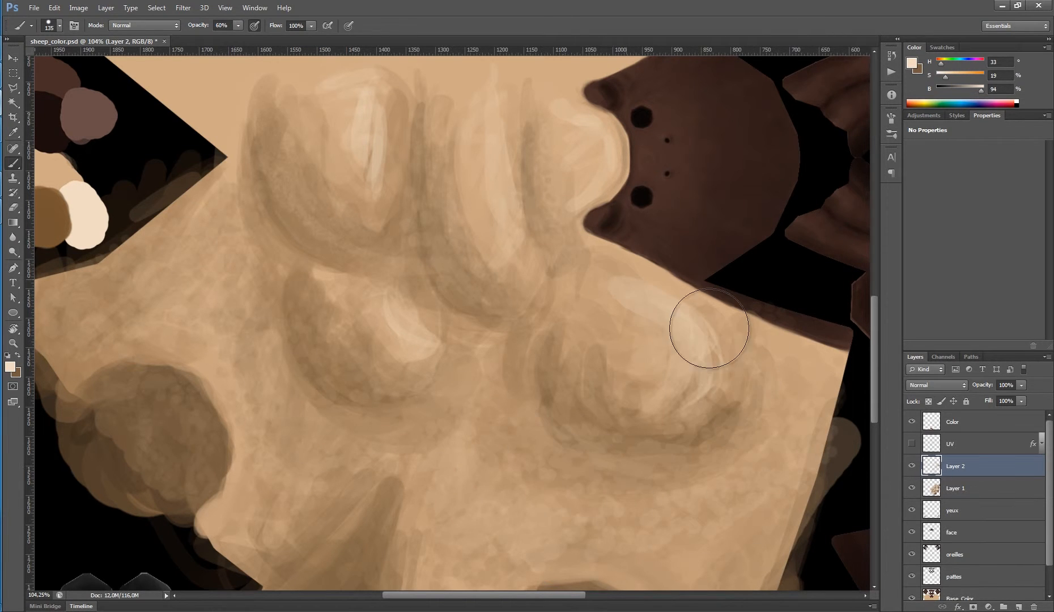
mouse_move(602, 404)
left_mouse_down()
mouse_move(567, 398)
mouse_move(583, 400)
left_mouse_up()
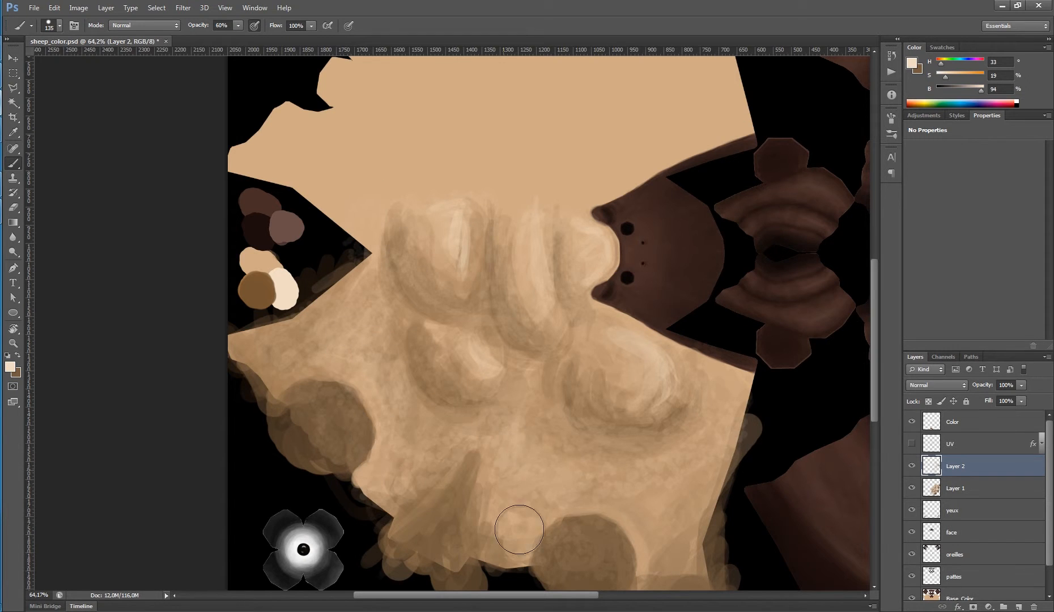
left_click(446, 534, "alt")
left_click_drag(445, 534, 431, 544)
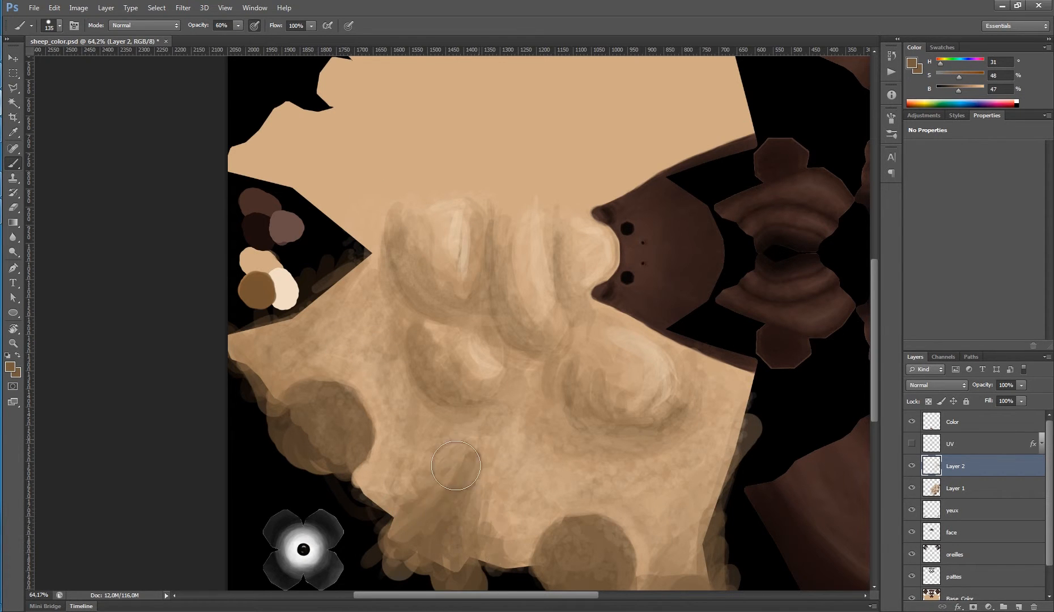
left_click_drag(487, 435, 515, 542)
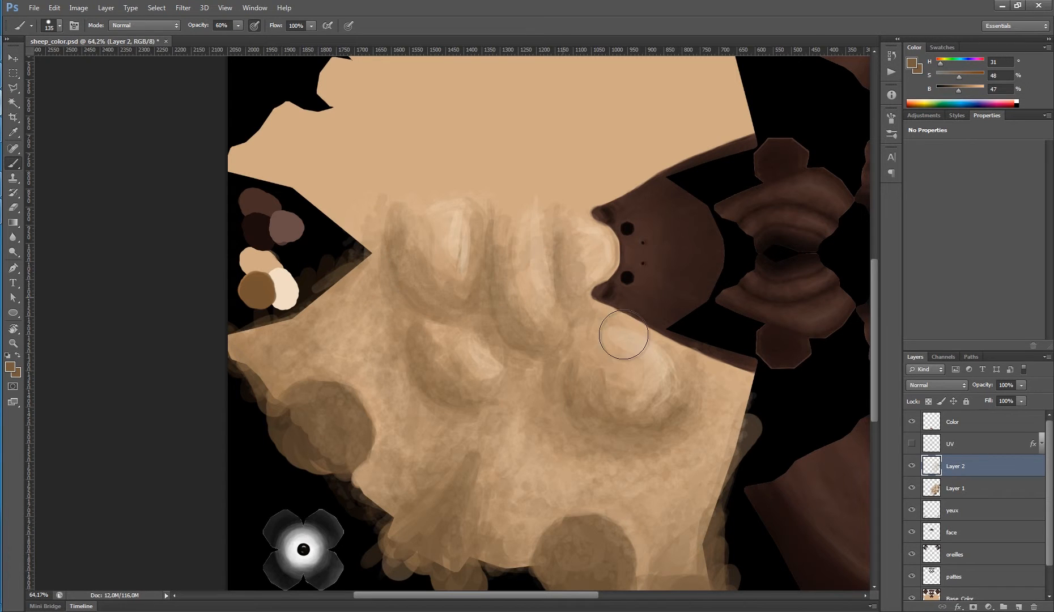
- Blend the shadow edges of the back folds and neck fold with repeatedly sampled tans at brush size 47
scroll(604, 252, "up", 5)
left_click_drag(559, 266, 529, 275)
left_click(564, 238, "alt")
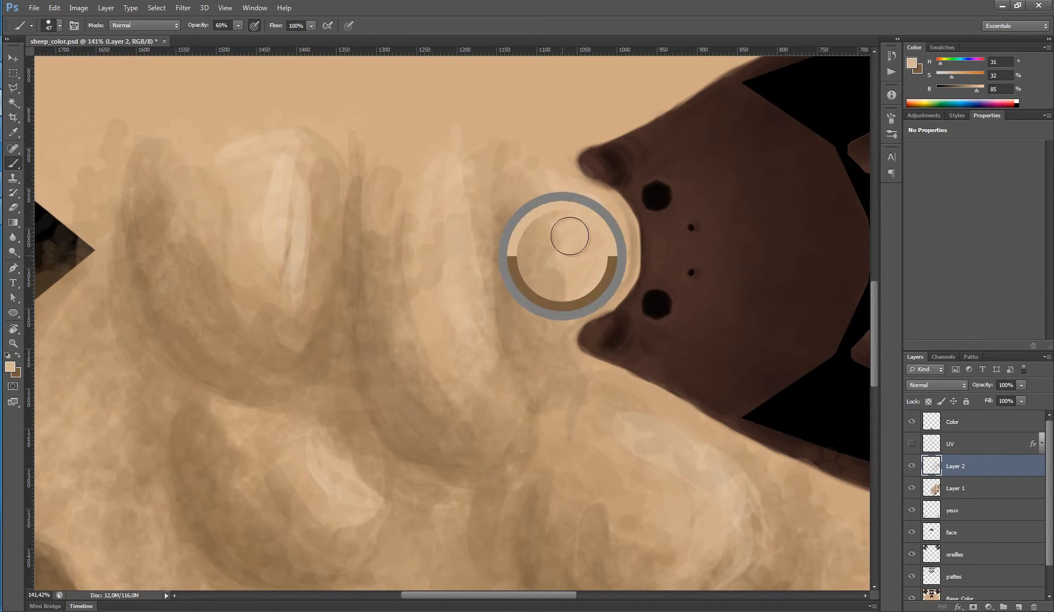
left_click(507, 232, "alt")
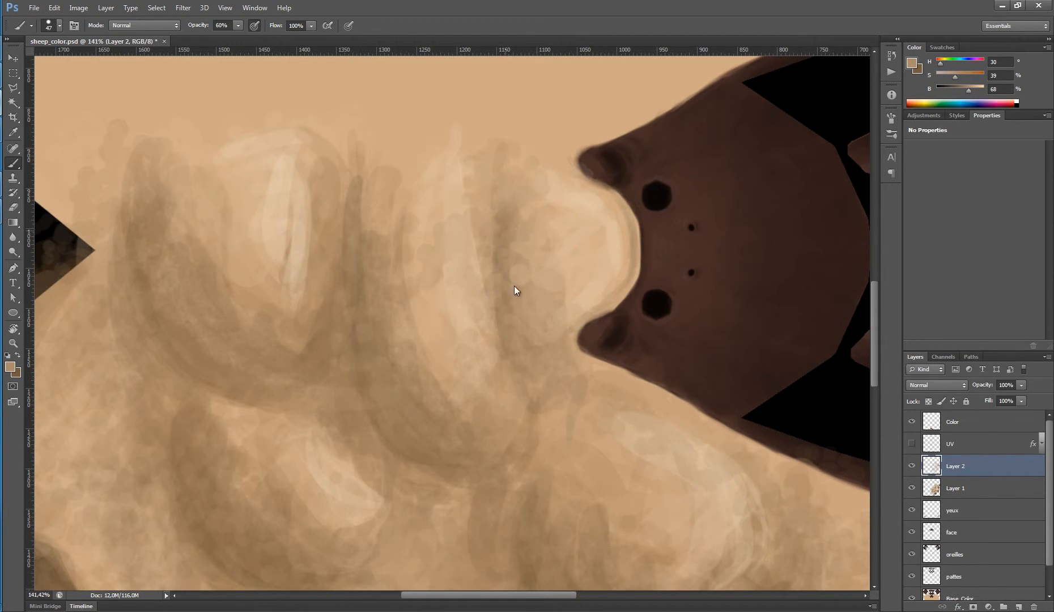
left_click(482, 225, "alt")
left_click(435, 289, "alt")
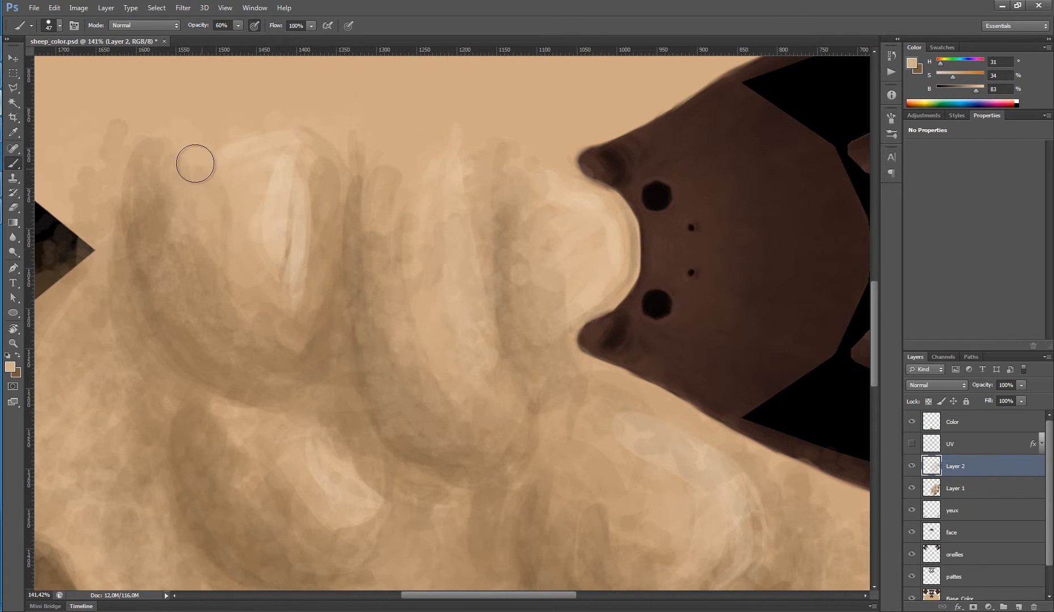
left_click_drag(201, 275, 265, 320)
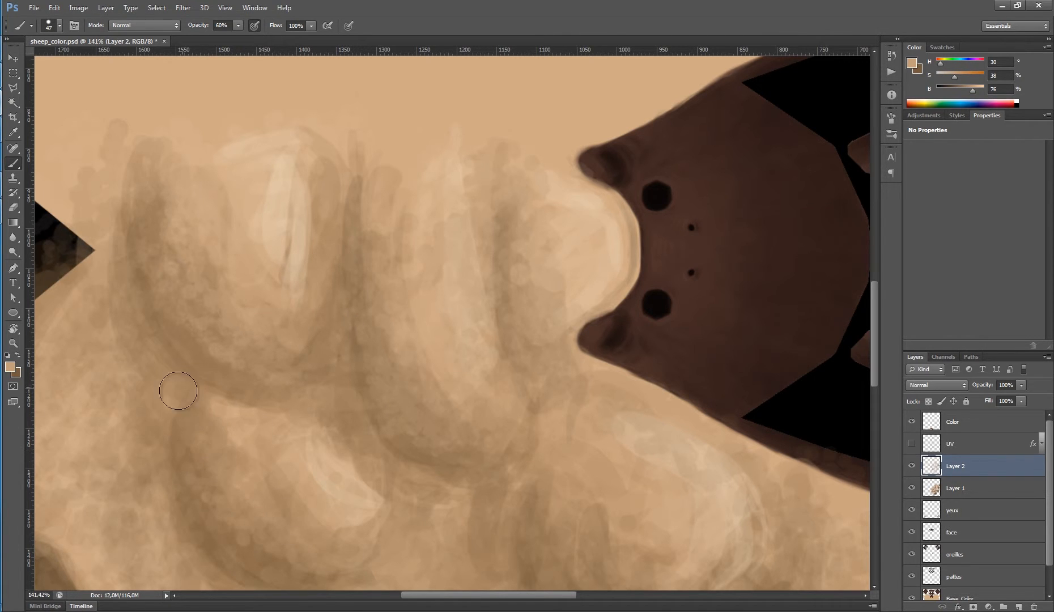
left_click(108, 286, "alt")
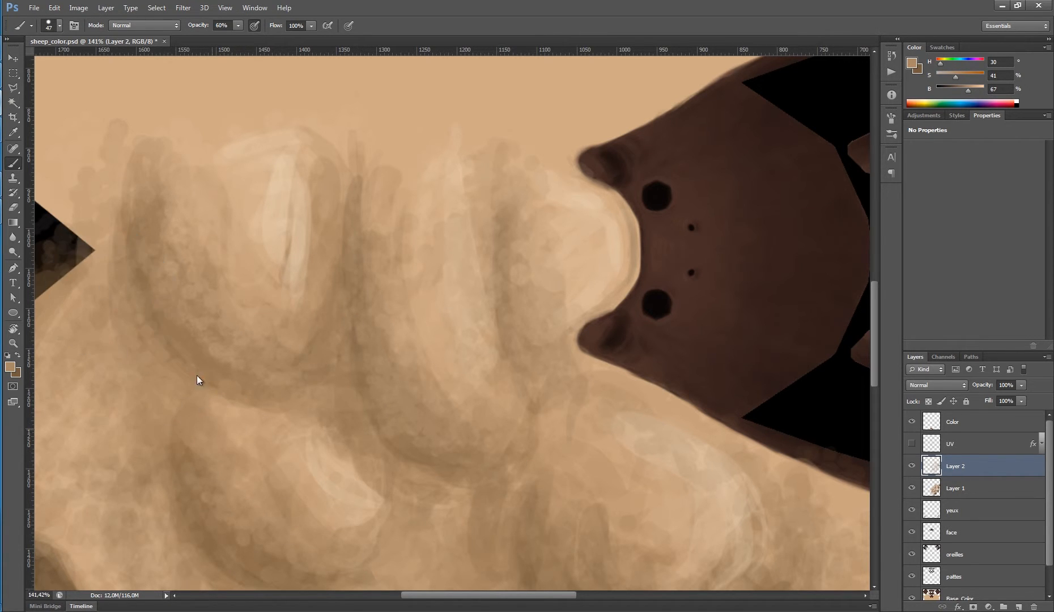
- Compare the wool with Layer 2 hidden and shown, and merge Layer 2 with Layer 1
scroll(284, 383, "down", 4)
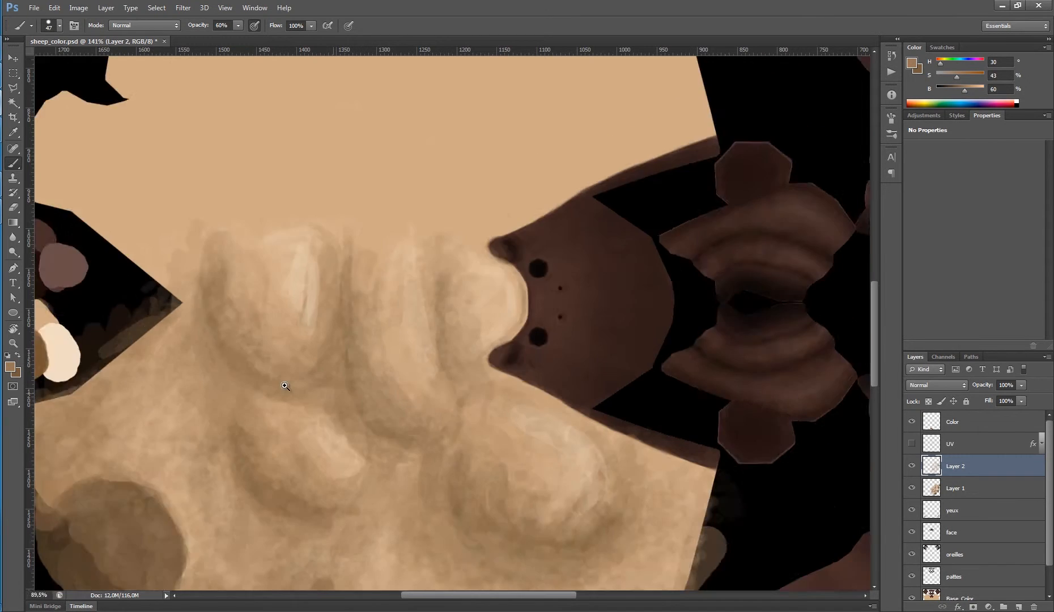
left_click(910, 466)
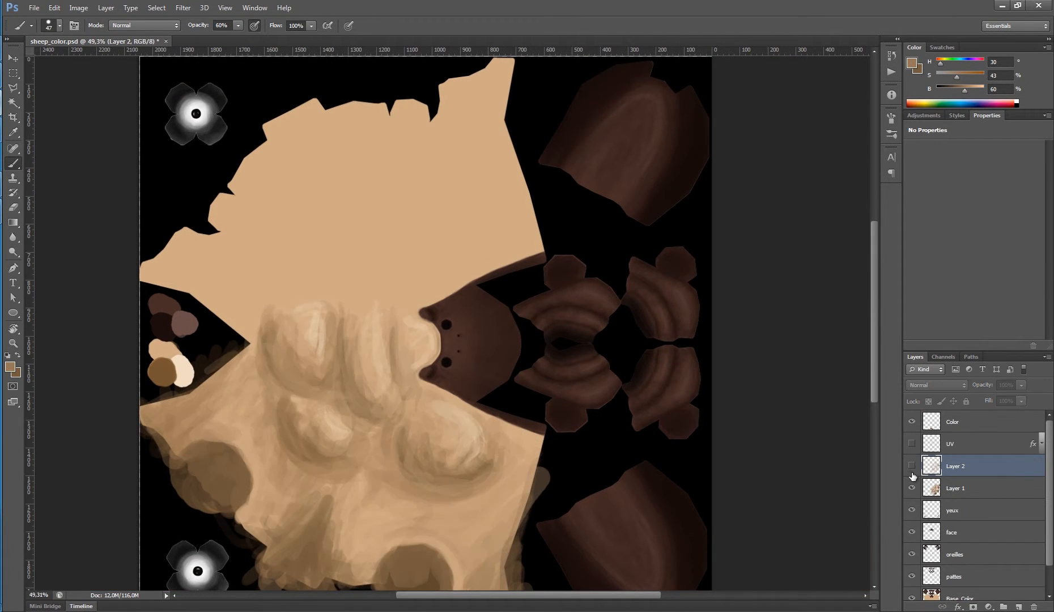
left_click(911, 466)
mouse_move(542, 448)
left_mouse_down()
mouse_move(452, 448)
mouse_move(543, 448)
left_mouse_up()
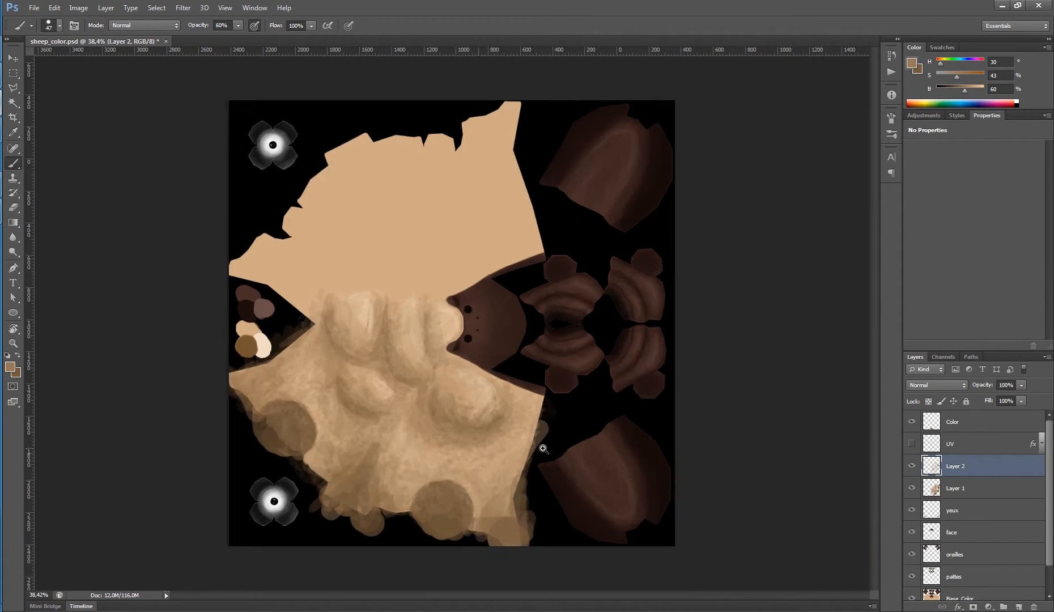
left_click(951, 486, "shift")
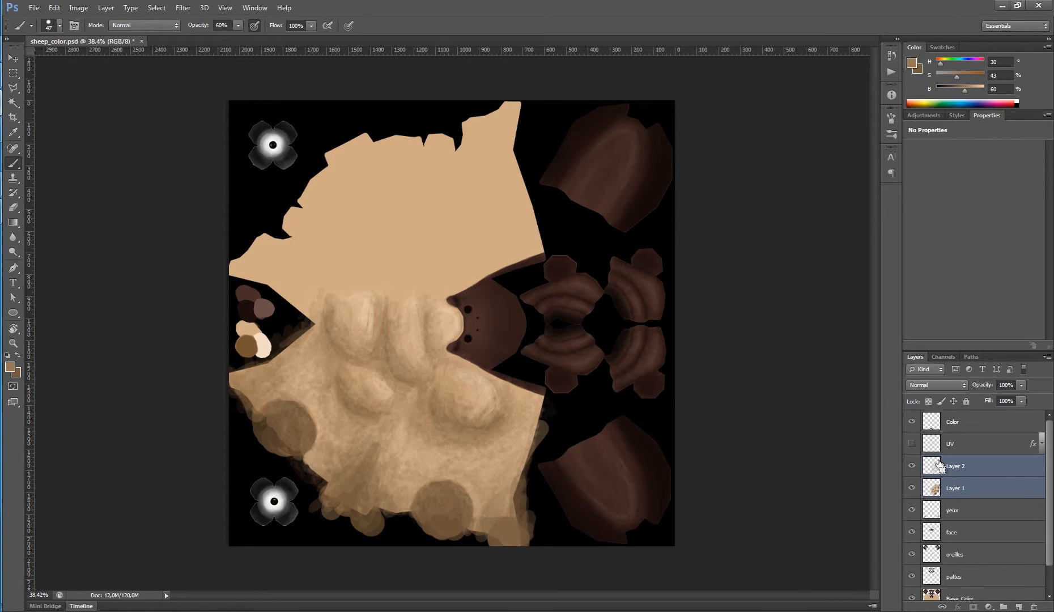
key("ctrl+e")
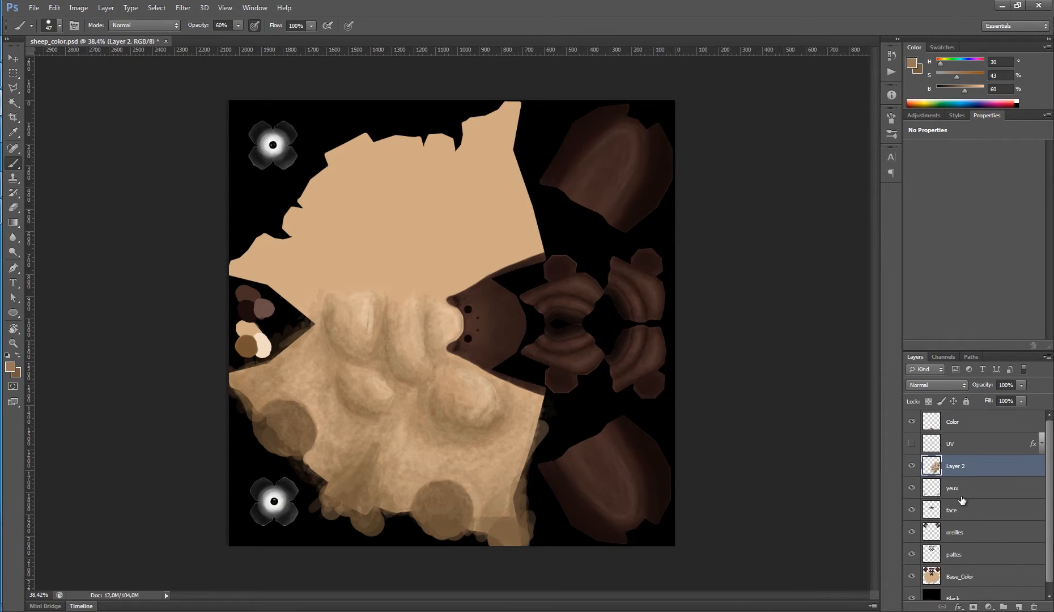
- Select the wool shape on Base_Color with the Magic Wand at tolerance 20, and delete Layer 2's paint outside it
left_click(927, 573)
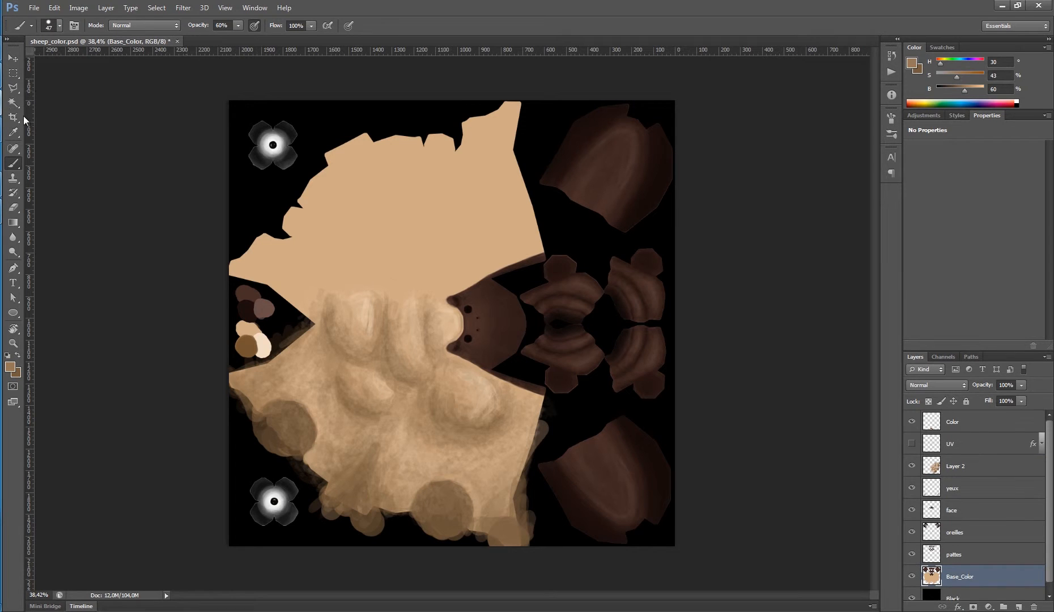
key("w")
left_click(464, 229)
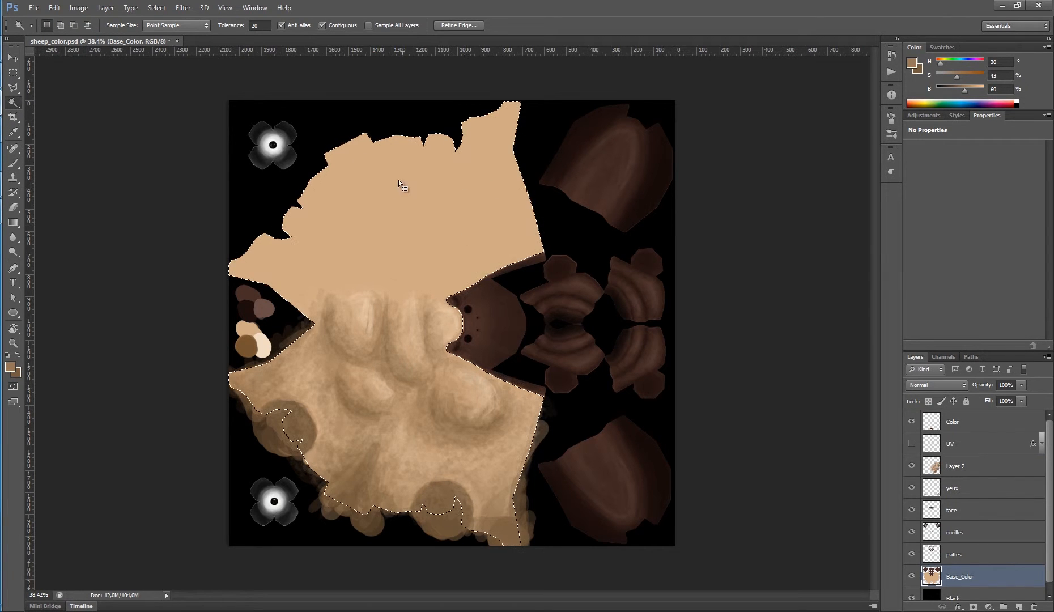
mouse_move(498, 391)
left_mouse_down()
mouse_move(576, 430)
mouse_move(494, 396)
left_mouse_up()
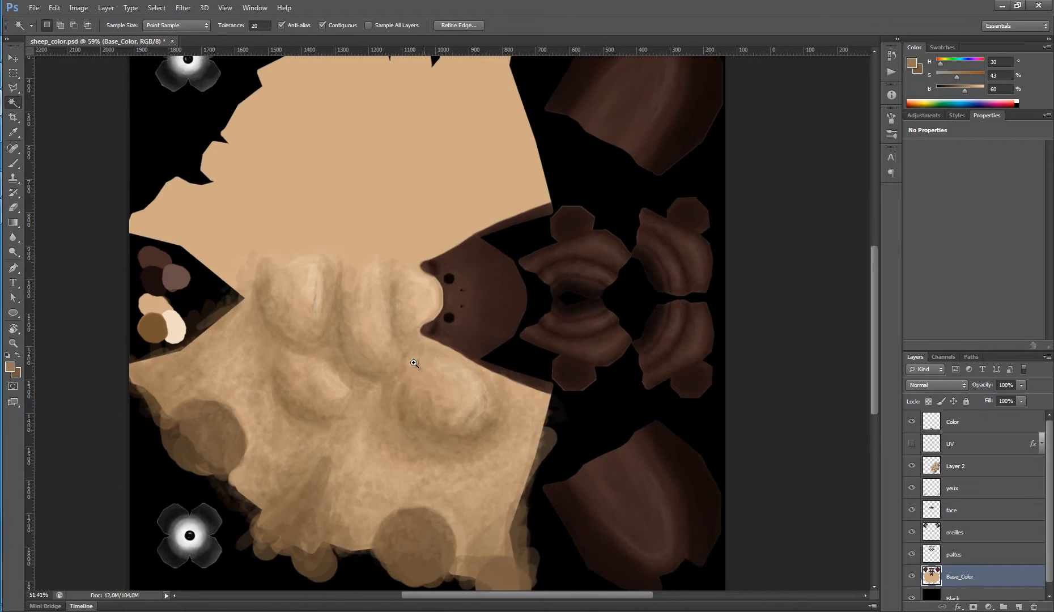
left_click_drag(414, 364, 431, 364)
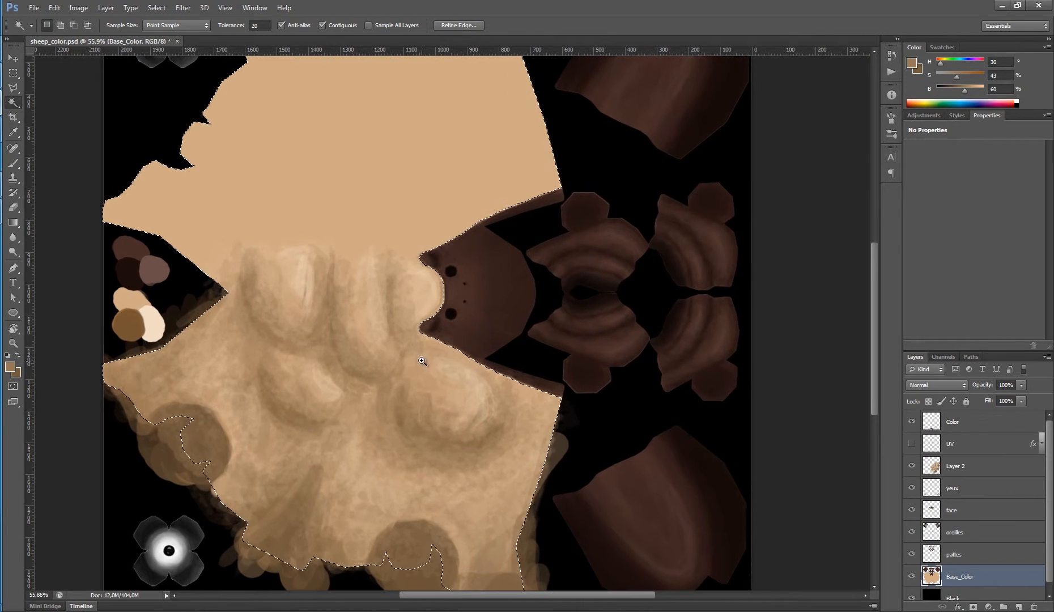
left_click(969, 466)
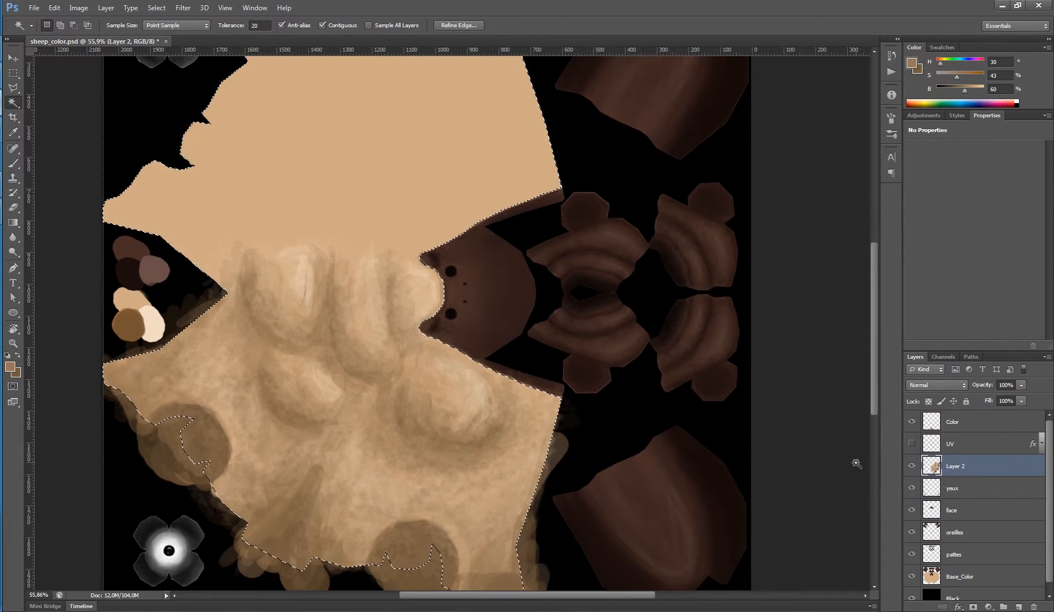
key("ctrl+shift+i")
key("Delete")
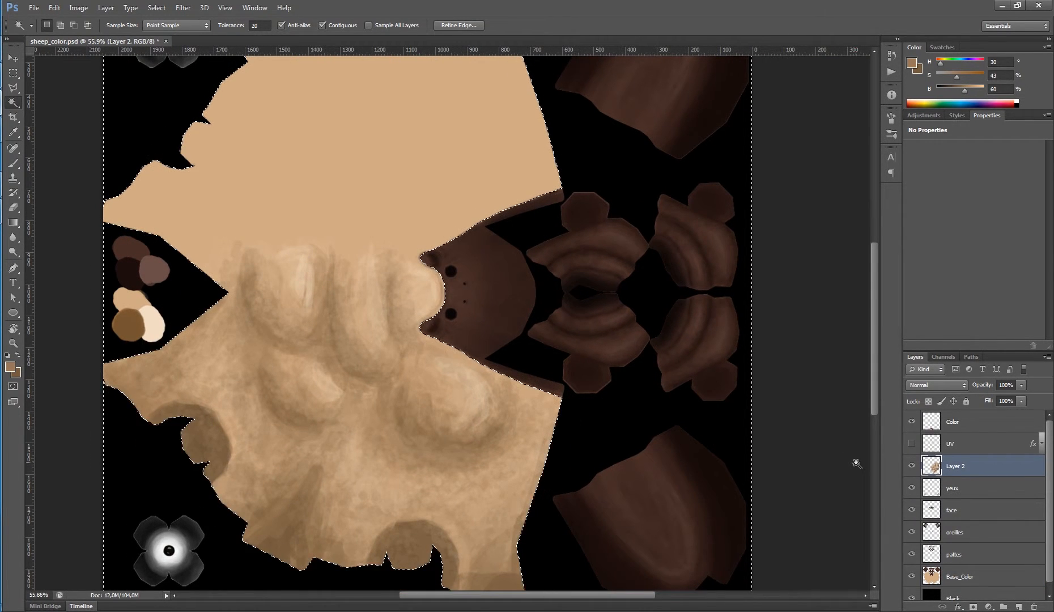
key("ctrl+d")
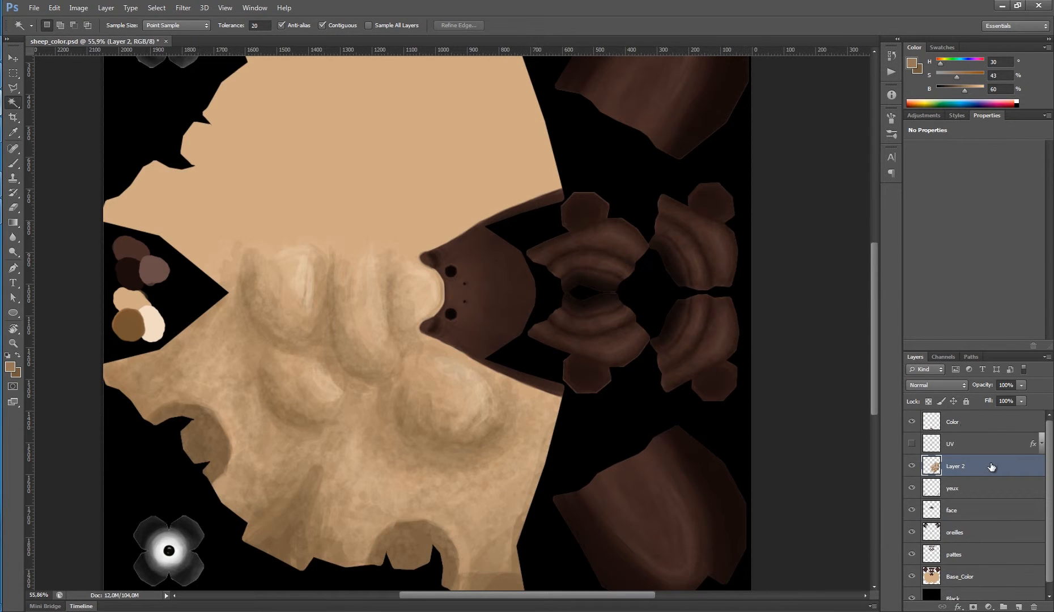
- Duplicate Layer 2, apply Flip Horizontal to the copy, and align it over the unpainted half of the wool as a mirror image
key("ctrl+j")
key("ctrl+t")
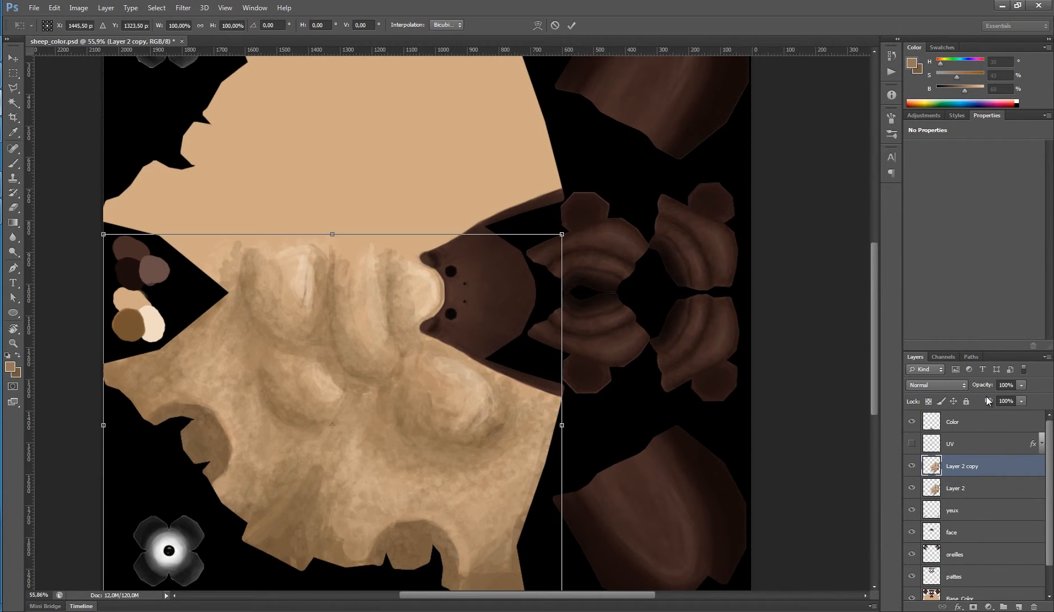
right_click(415, 384)
left_click(487, 555)
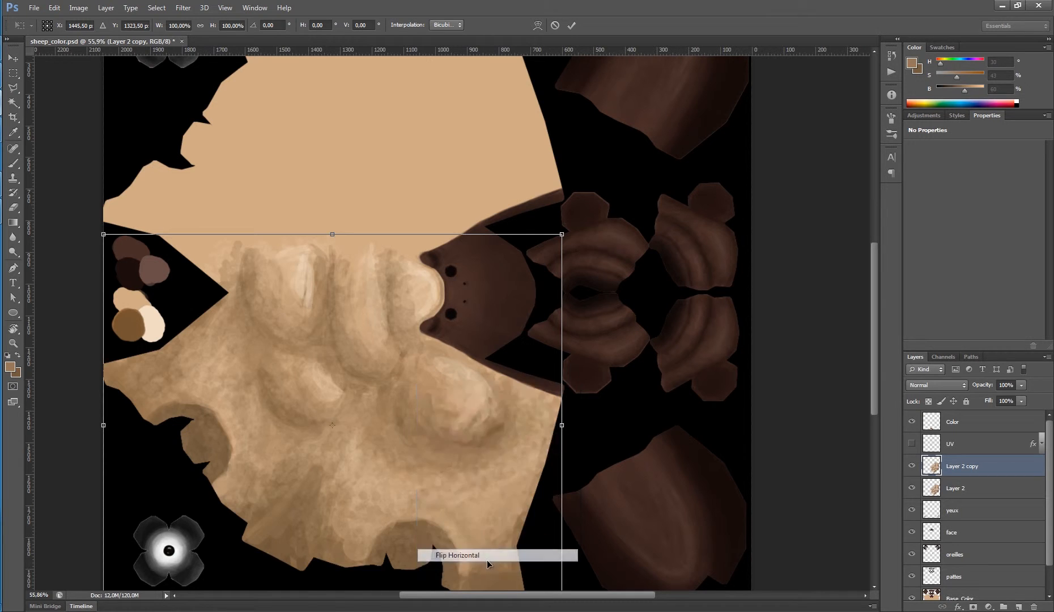
left_click_drag(492, 368, 432, 214)
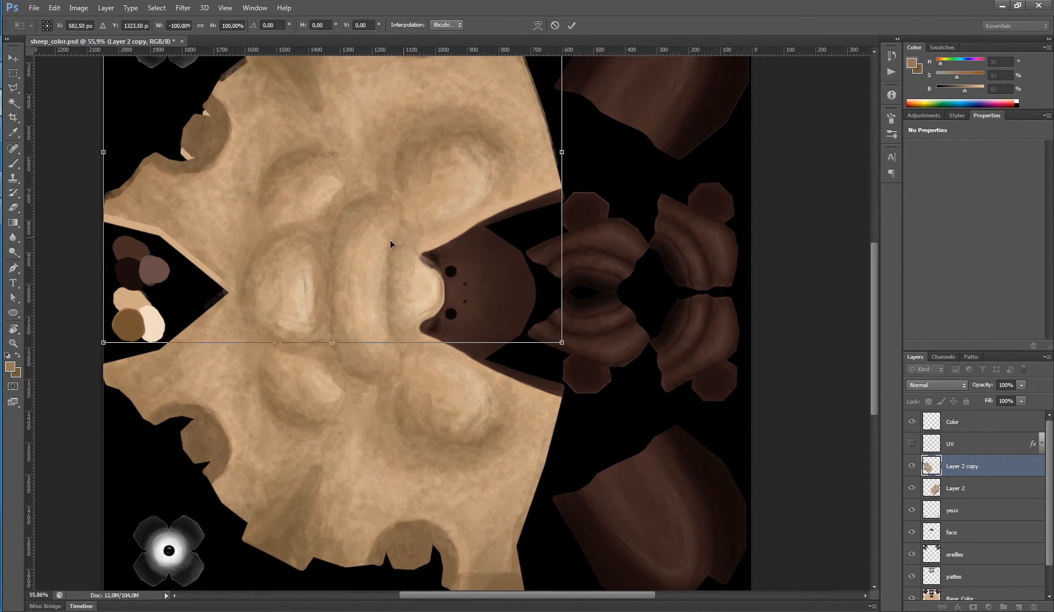
left_click_drag(371, 245, 421, 293)
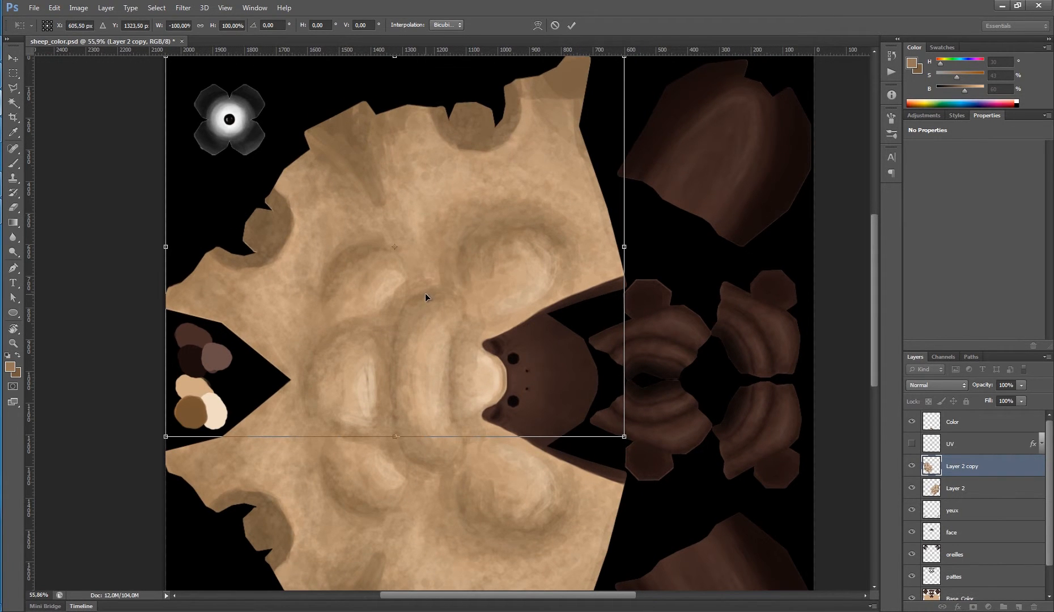
key("Return")
- Soften Layer 2 copy's edge along the mirror seam with the Eraser, using size 214 at 100% opacity and size 136 at 52%
key("e")
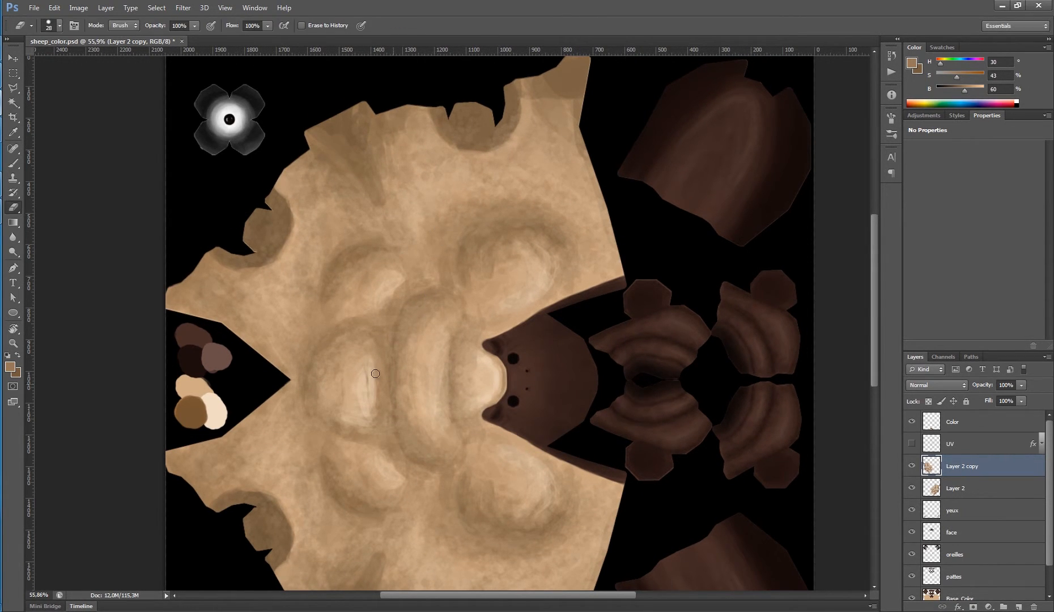
left_click_drag(358, 377, 441, 380)
left_click(912, 465)
left_click(912, 466)
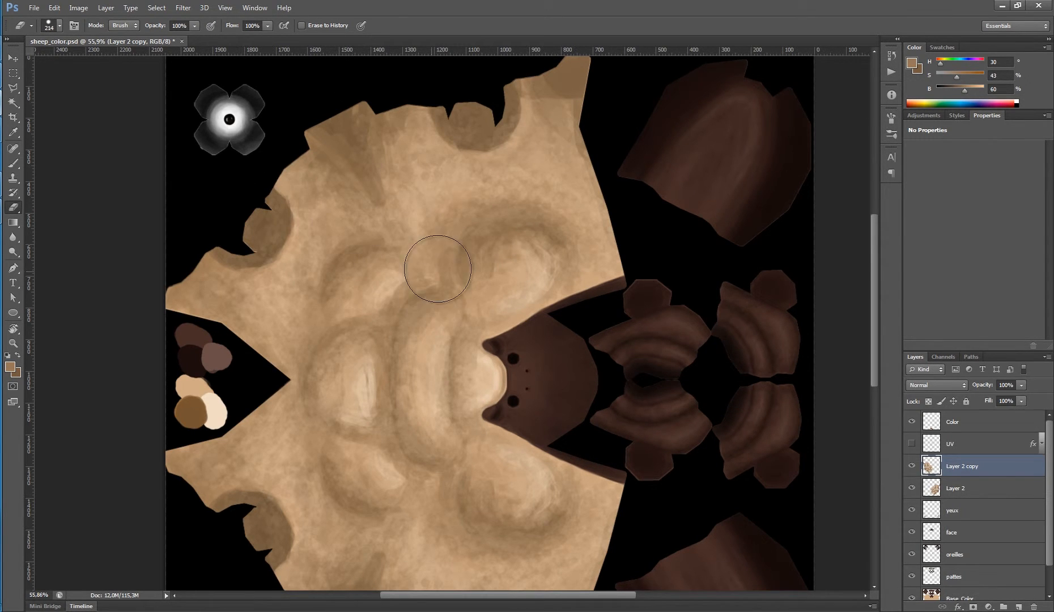
left_click_drag(451, 399, 487, 409)
left_click_drag(389, 329, 451, 303)
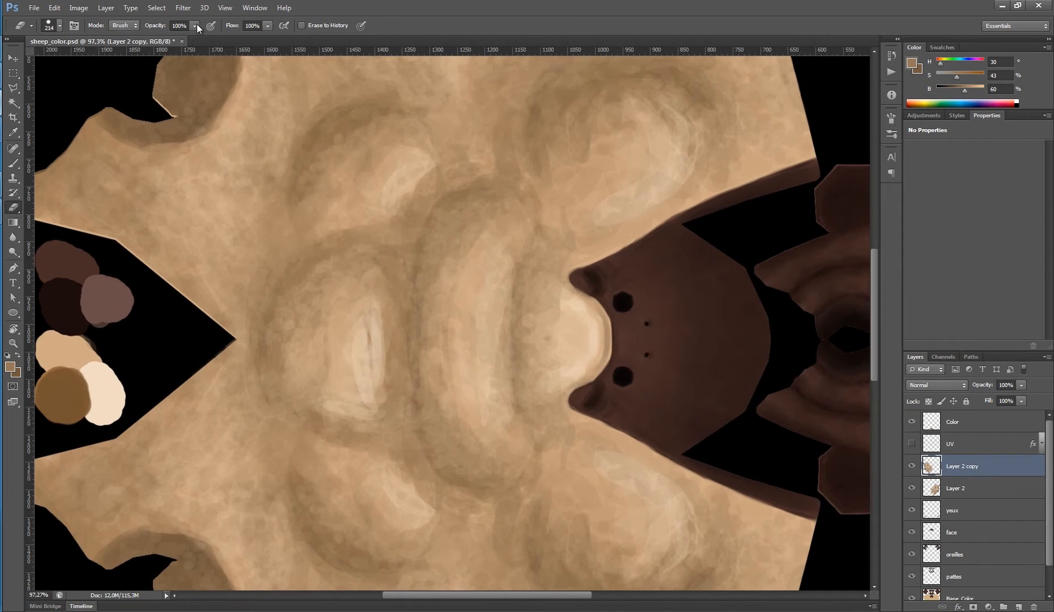
mouse_move(376, 414)
left_mouse_down()
mouse_move(332, 400)
mouse_move(361, 417)
left_mouse_up()
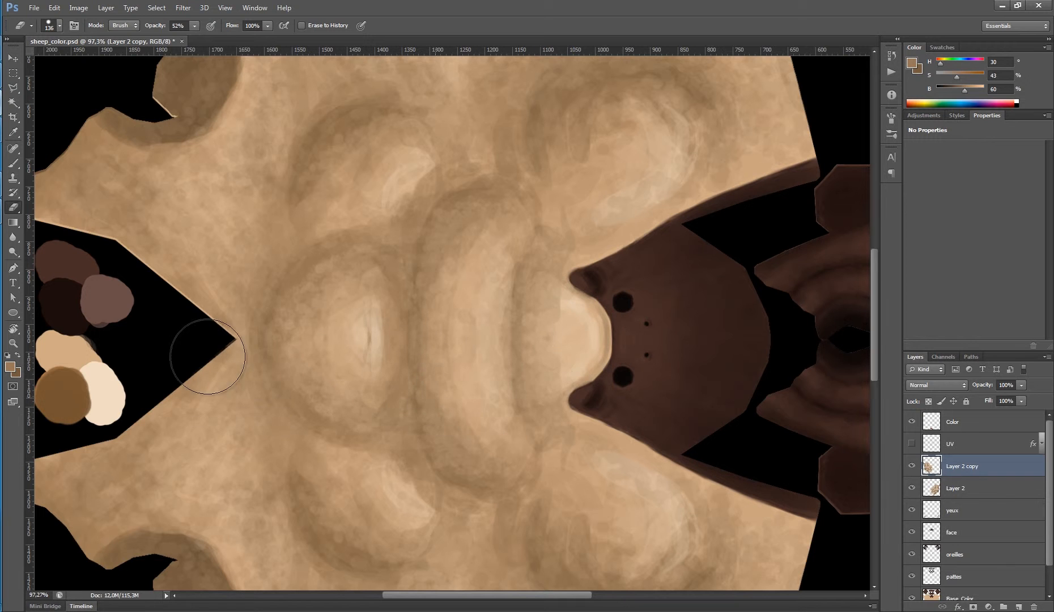
left_click_drag(567, 360, 482, 361)
- Save the texture file and merge Layer 2 copy with Layer 2 into one layer
key("ctrl+s")
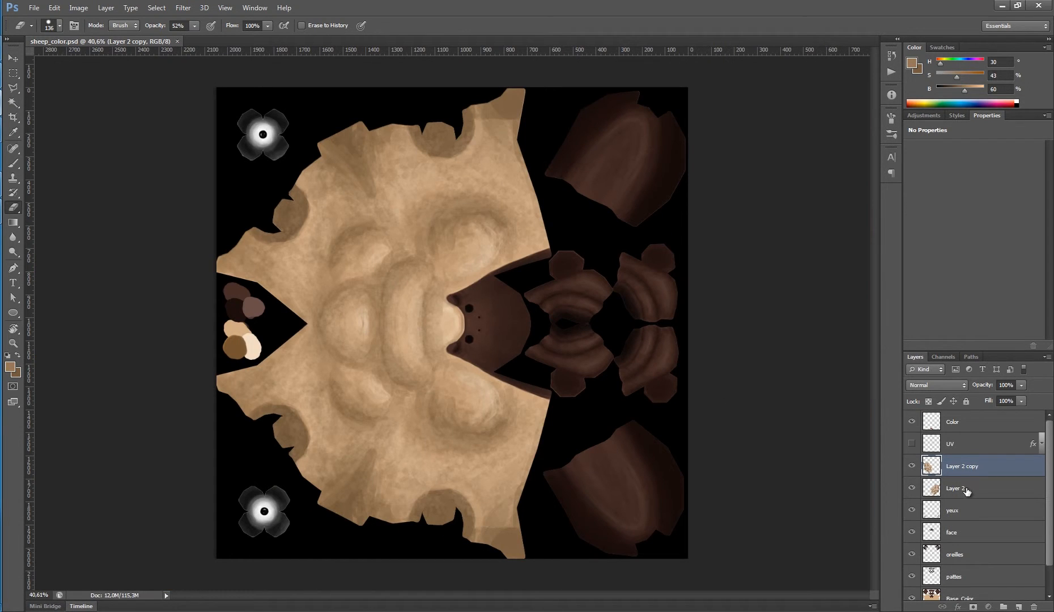
left_click(967, 490, "shift")
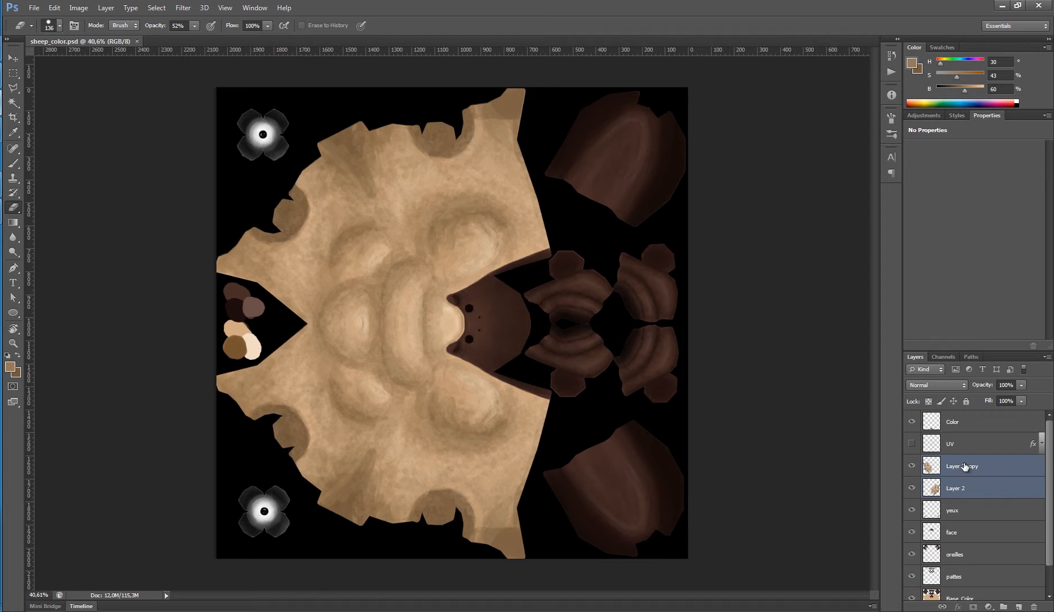
key("ctrl+e")
- Paint over the seam in the wool bump beside the face with sampled light tan, using brush size 43 at 60% opacity
scroll(550, 359, "up", 5)
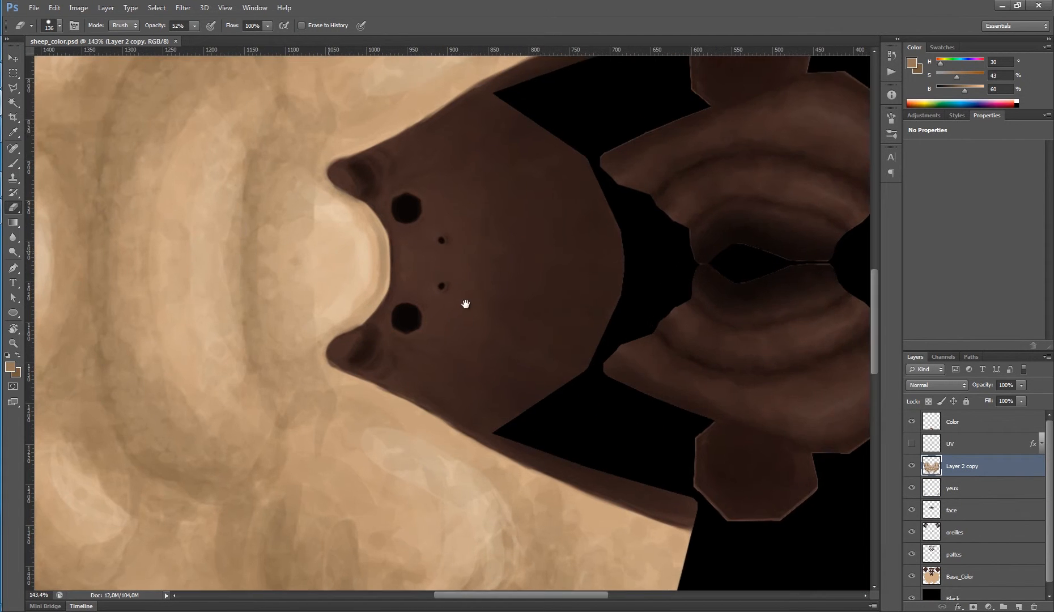
key("b")
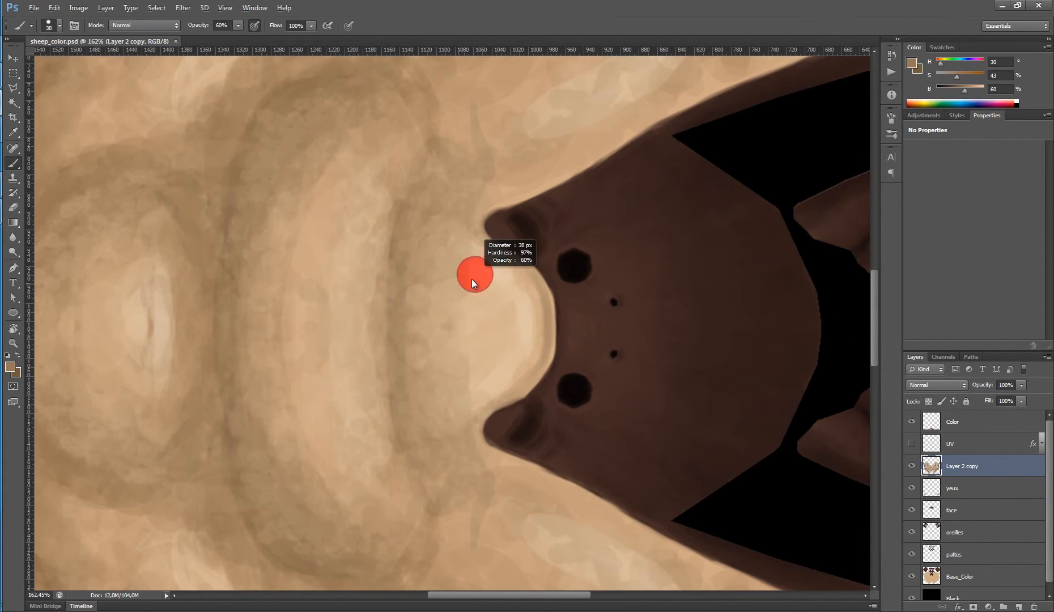
left_click(473, 273, "alt")
left_click_drag(473, 273, 516, 301)
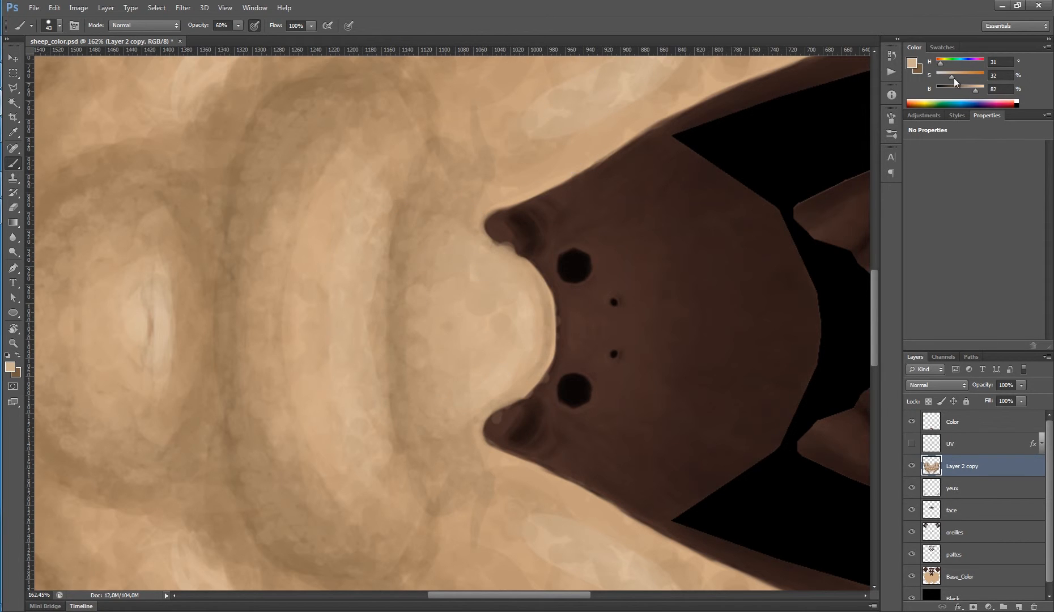
right_click(497, 309, "alt")
left_click_drag(494, 363, 460, 344)
left_click_drag(391, 316, 504, 303)
- Blend the shading between the central folds and the upper side bump with sampled tans at brush sizes 63 and 39
left_click_drag(425, 228, 440, 231)
right_click(444, 224, "alt")
left_click(473, 217, "alt")
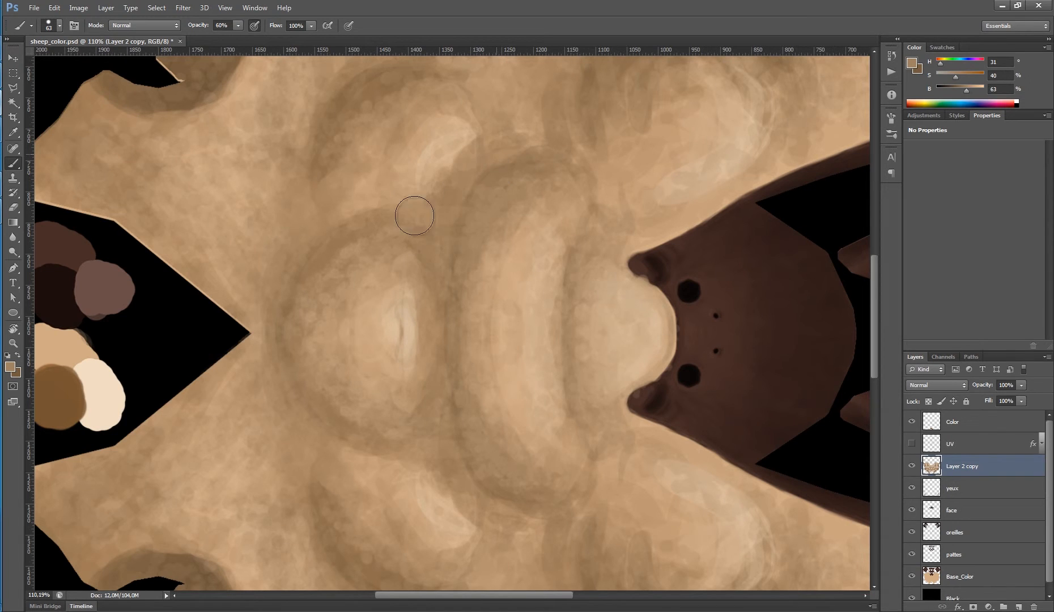
left_click(443, 151, "alt")
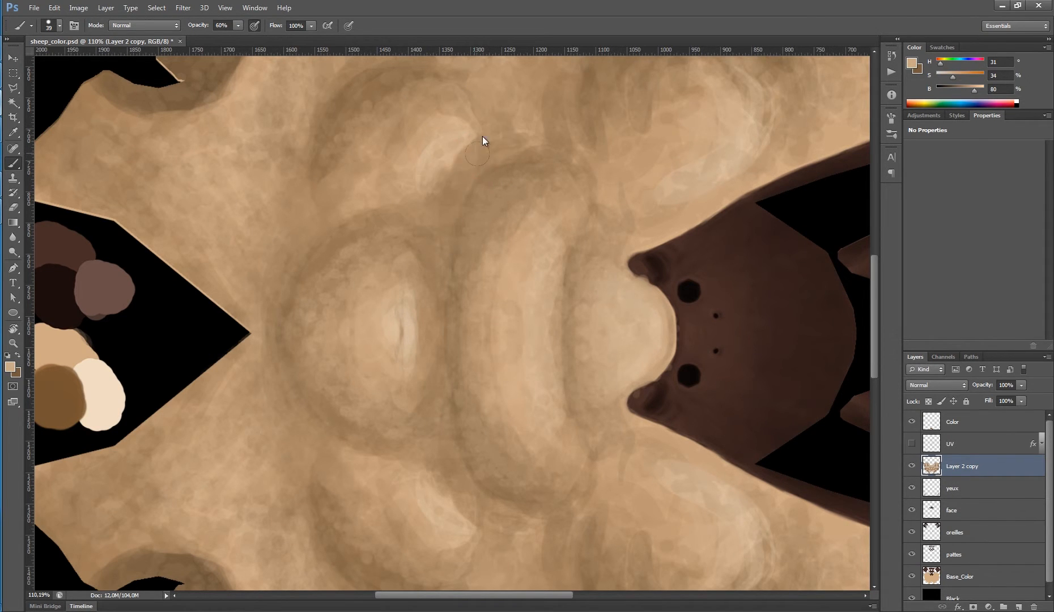
left_click_drag(468, 141, 440, 213)
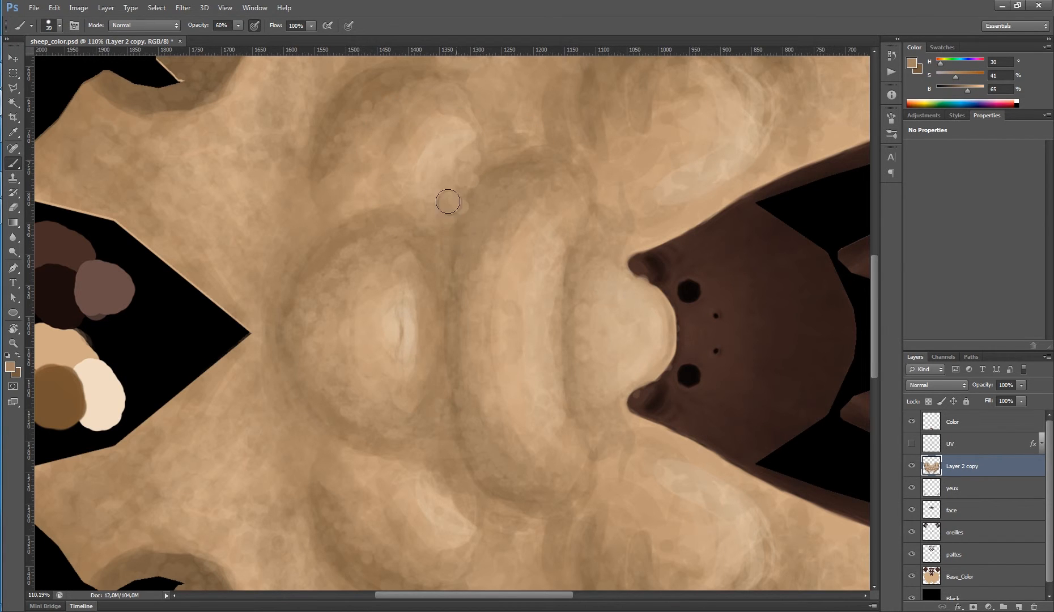
- Touch up the lower side bump's highlight with a sampled light tan at brush size 39, and save the texture
left_click(431, 164, "alt")
left_click(403, 333, "alt")
left_click_drag(442, 392, 429, 193)
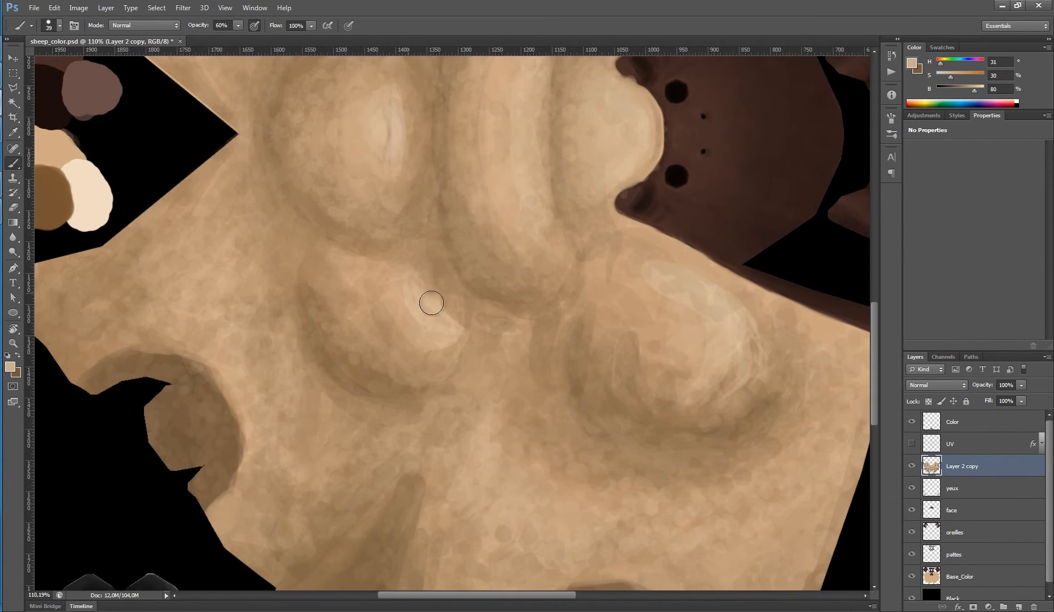
left_click_drag(518, 339, 490, 334)
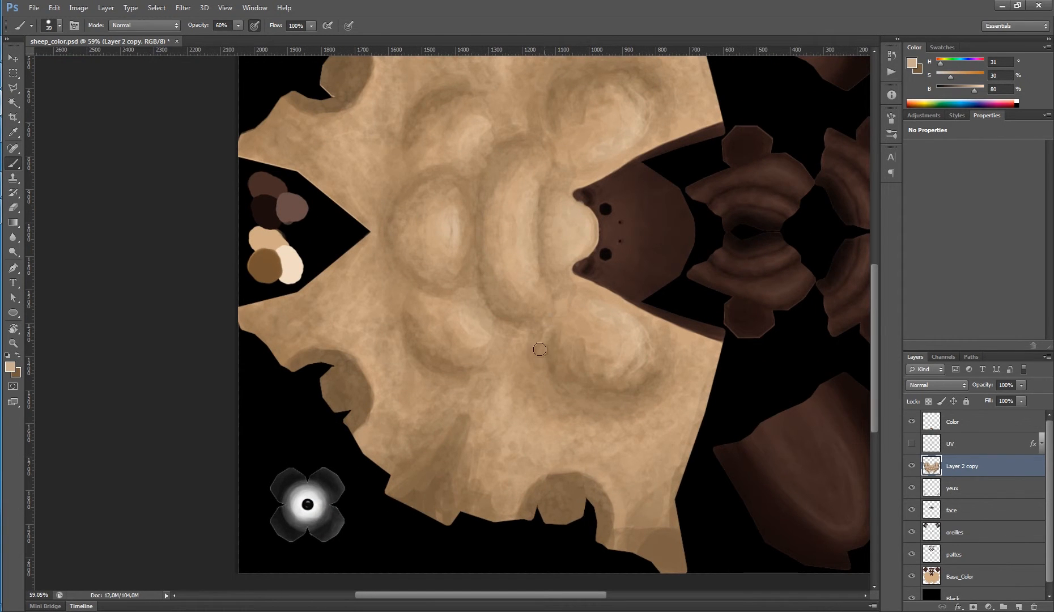
left_click_drag(624, 272, 555, 329)
- Switch to Maya, inspect the wool texture on the sheep model through sheep_mat, and return to Photoshop
key("alt+Tab")
left_click(399, 208)
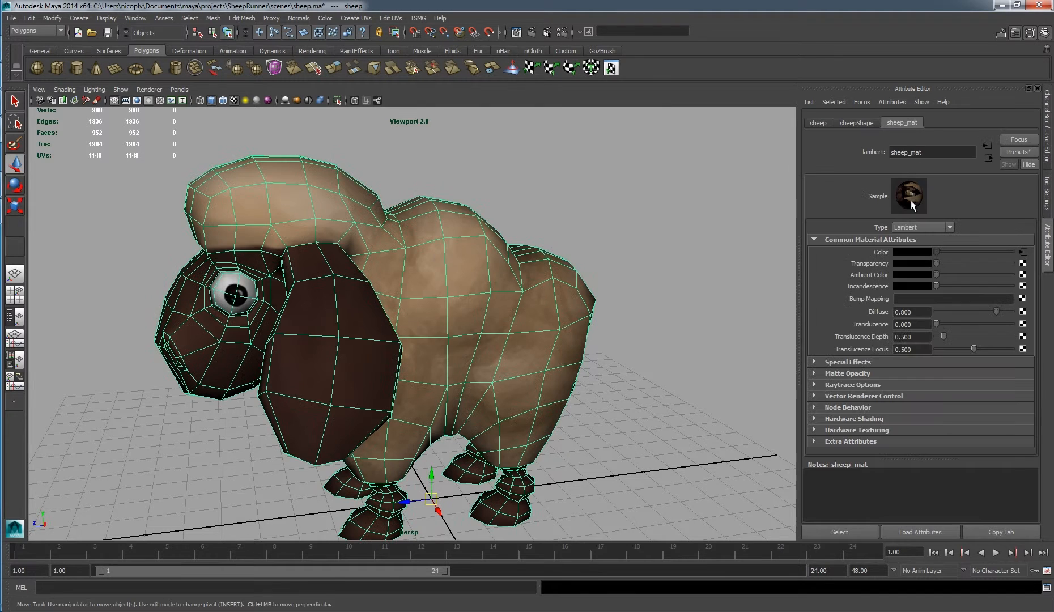
left_click(621, 199)
left_click_drag(621, 200, 592, 201, "alt")
key("alt+Tab")
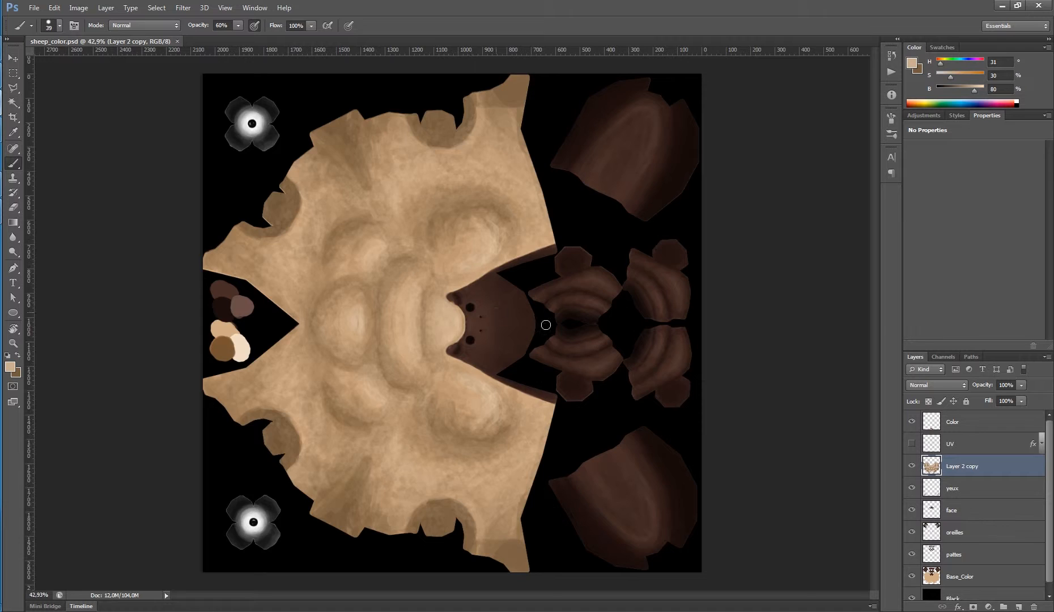
- Blend the shadows around the upper ends of the central folds with sampled tans, using brush size 48 at 22% opacity
left_click_drag(316, 284, 403, 301)
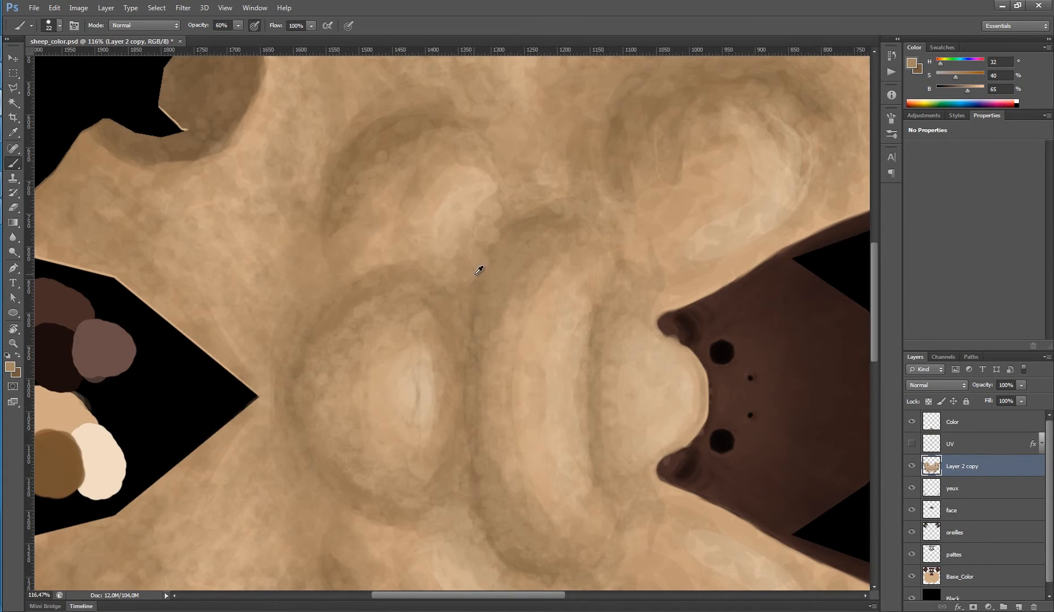
left_click(478, 270, "alt")
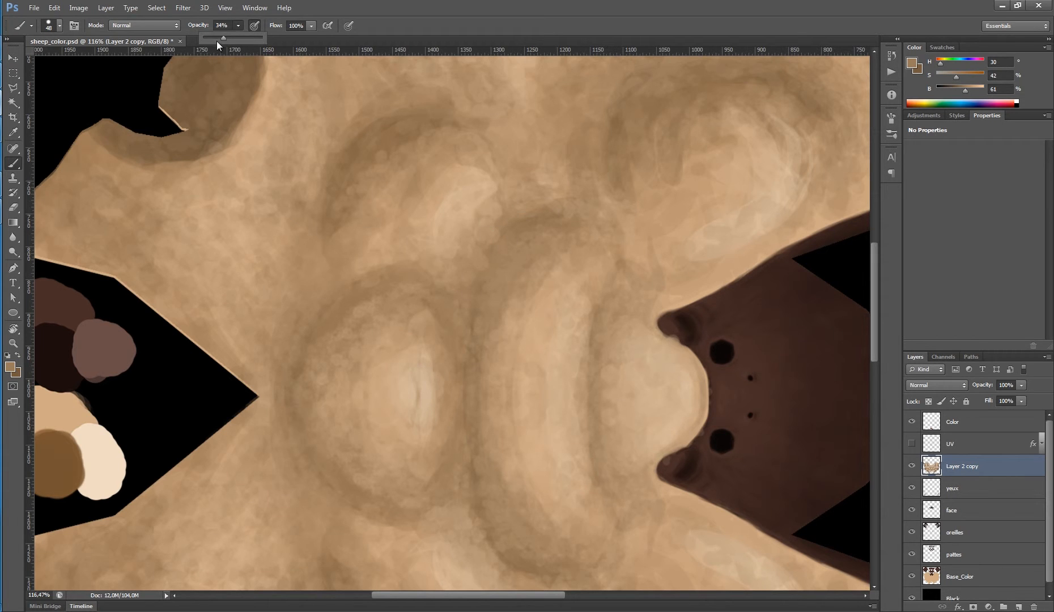
left_click(217, 41)
left_click(466, 258, "ctrl")
left_click(508, 268, "alt")
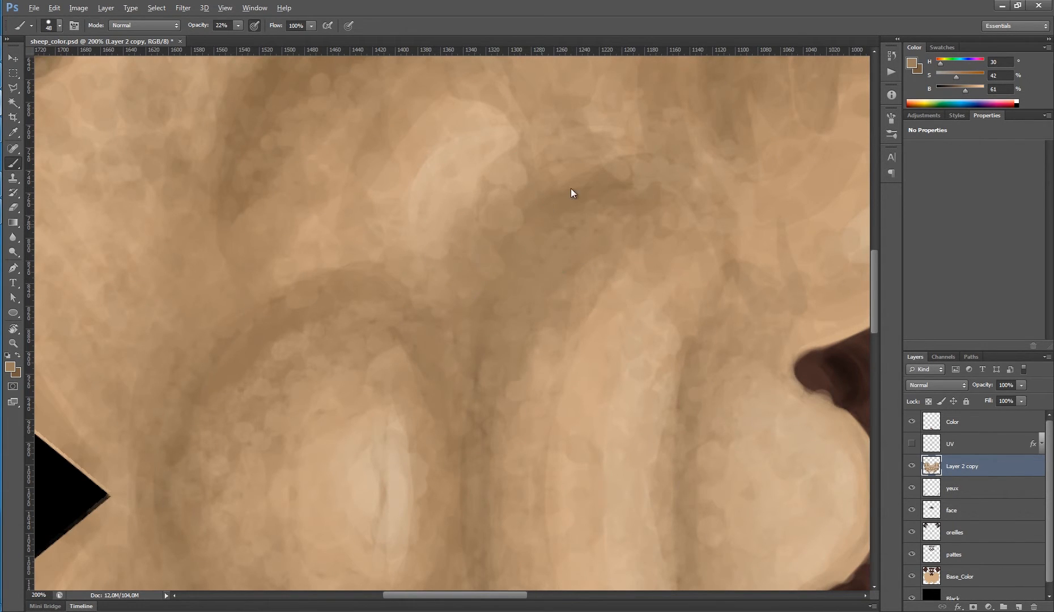
left_click(603, 294, "alt")
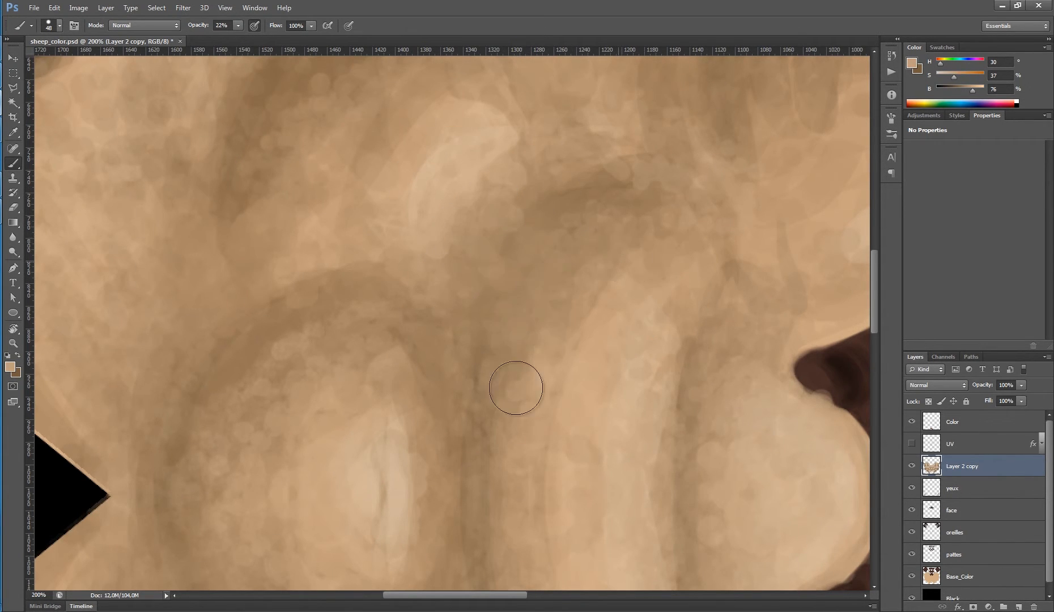
left_click_drag(623, 303, 588, 302)
left_click_drag(594, 530, 572, 342)
- Blend the area between the lower side bump and the central folds with sampled tan at 22% opacity
scroll(572, 342, "up", 3)
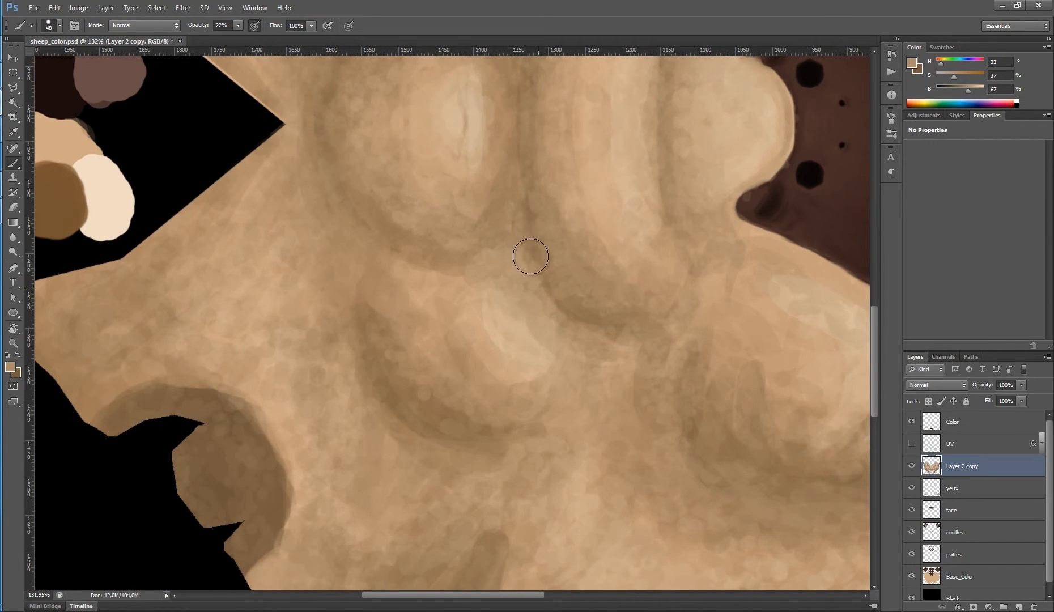
left_click(462, 278, "alt")
mouse_move(561, 329)
left_mouse_down()
mouse_move(417, 401)
mouse_move(435, 401)
left_mouse_up()
- Shade the side bumps with sampled dark brown at 22% opacity, using brush sizes 119 and 67
left_click(382, 406, "alt")
mouse_move(490, 340)
left_mouse_down()
mouse_move(515, 349)
mouse_move(545, 306)
left_mouse_up()
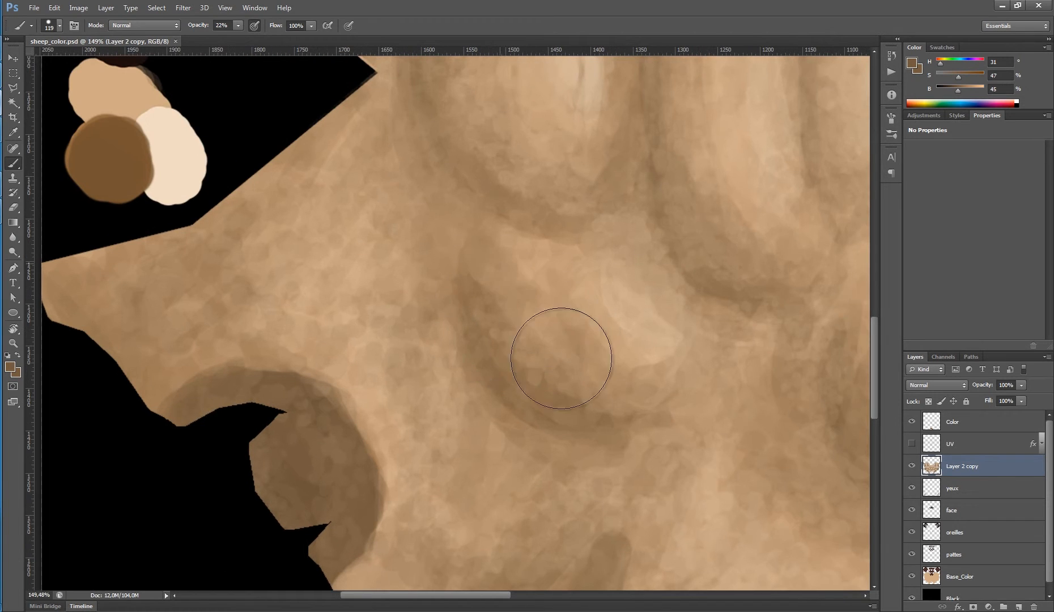
mouse_move(561, 358)
left_mouse_down()
mouse_move(555, 327)
mouse_move(512, 296)
left_mouse_up()
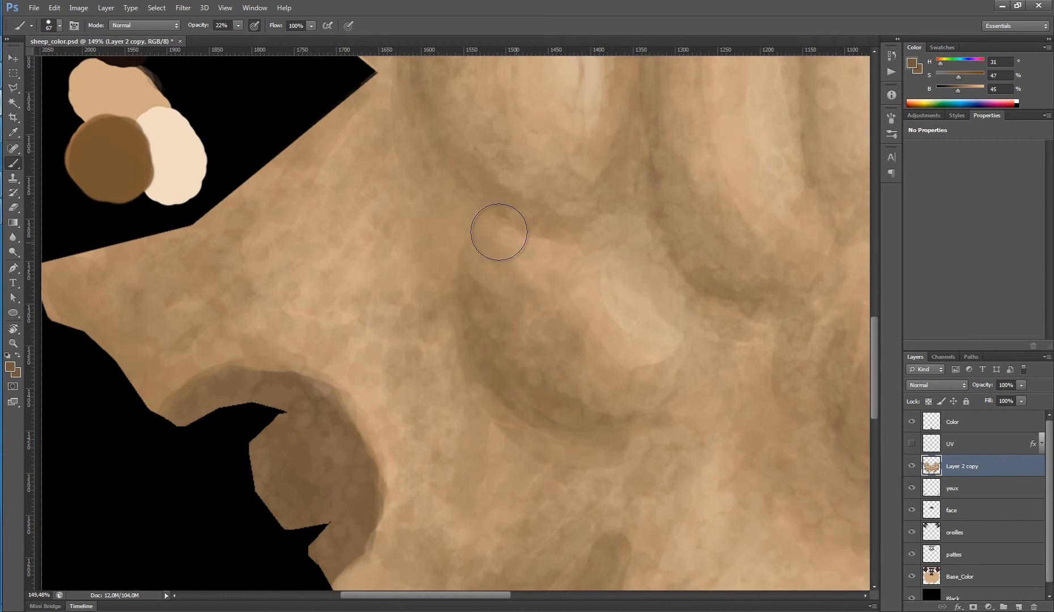
left_click_drag(566, 272, 524, 187)
left_click_drag(567, 100, 544, 312)
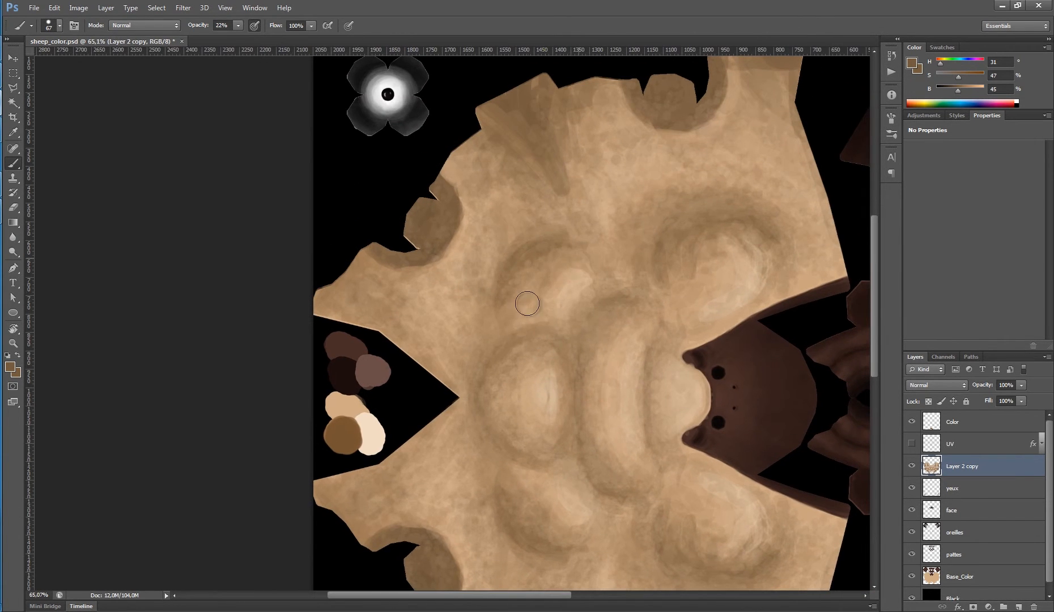
- Even out the upper side bump's shading with a sampled tan at brush size 67 and 22% opacity, and save the texture
left_click(536, 234, "alt")
mouse_move(1021, 386)
left_mouse_down()
mouse_move(1007, 398)
mouse_move(1022, 397)
left_mouse_up()
left_click_drag(782, 351, 696, 350)
left_click_drag(438, 361, 463, 352)
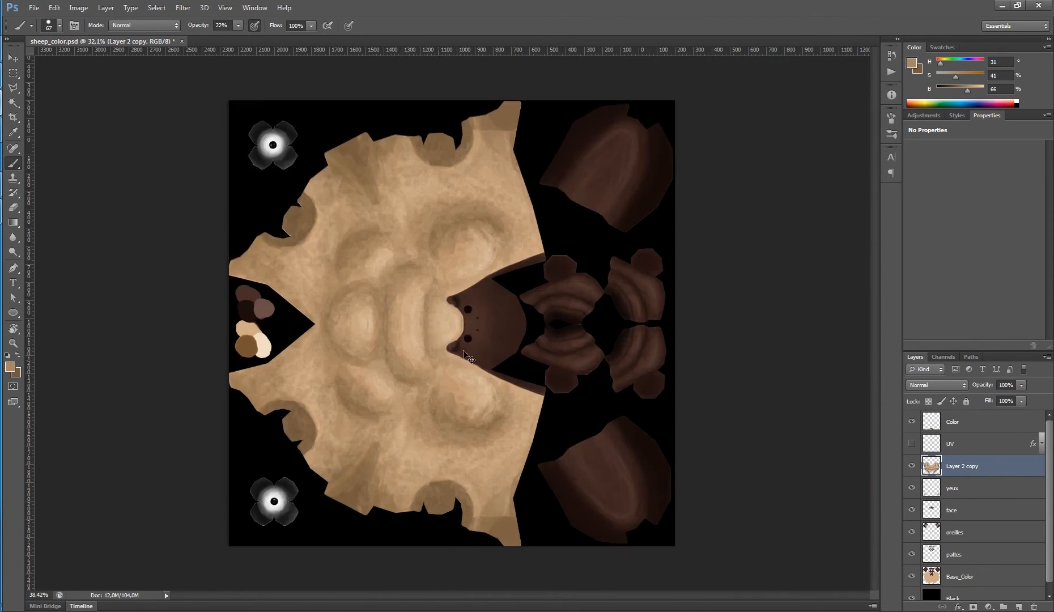
left_click_drag(425, 320, 459, 325)
- Paint the wool bump beside the face with sampled light tan at 78% opacity, reducing the brush from size 55 to 25
left_click(371, 253, "alt")
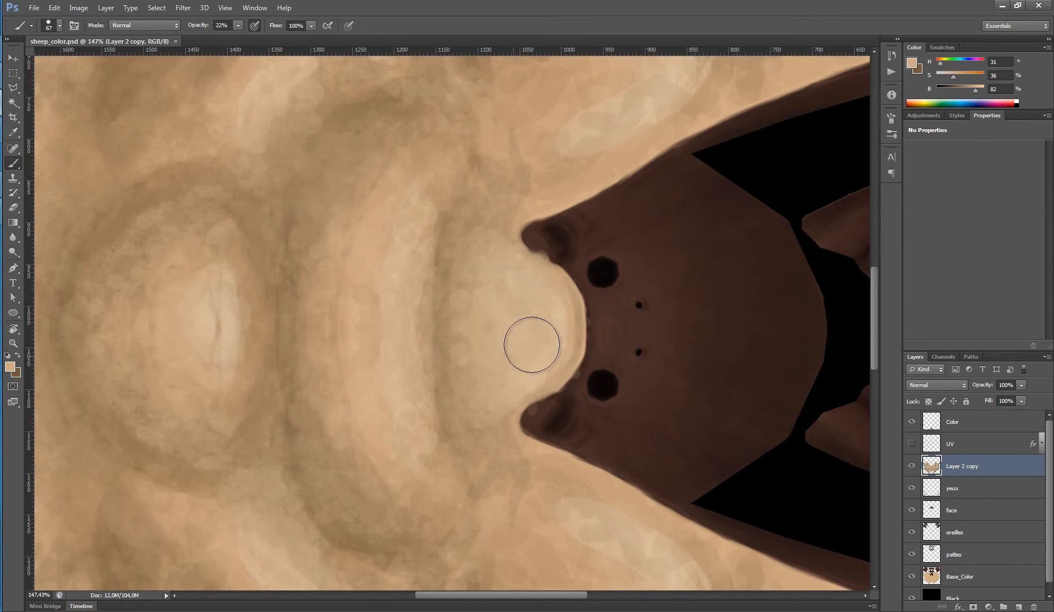
key("bracketleft")
key("bracketleft")
left_click_drag(516, 296, 555, 281)
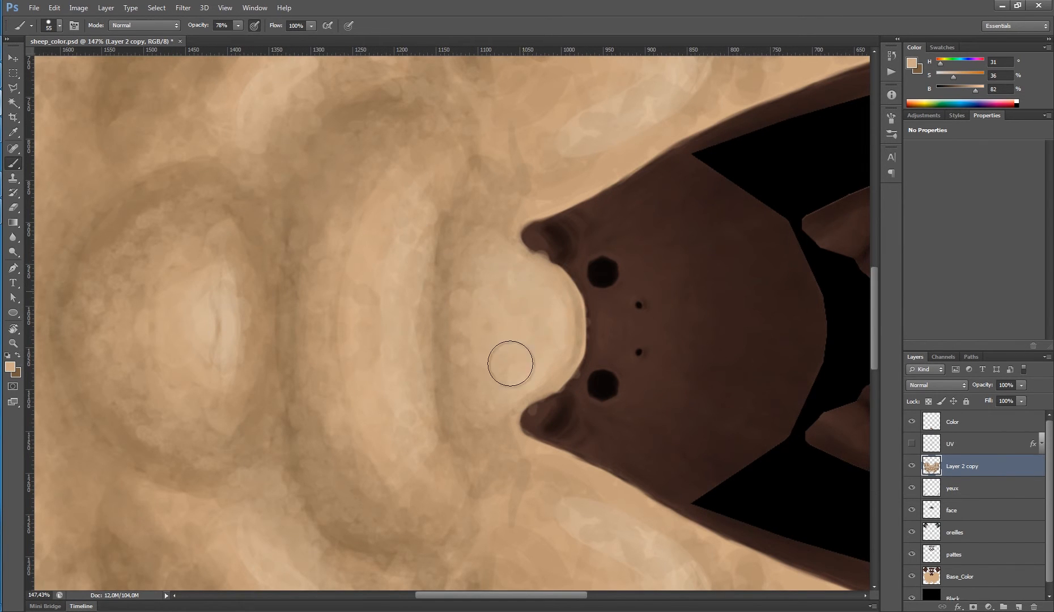
left_click_drag(532, 323, 309, 179)
left_click(888, 121)
left_click(548, 333)
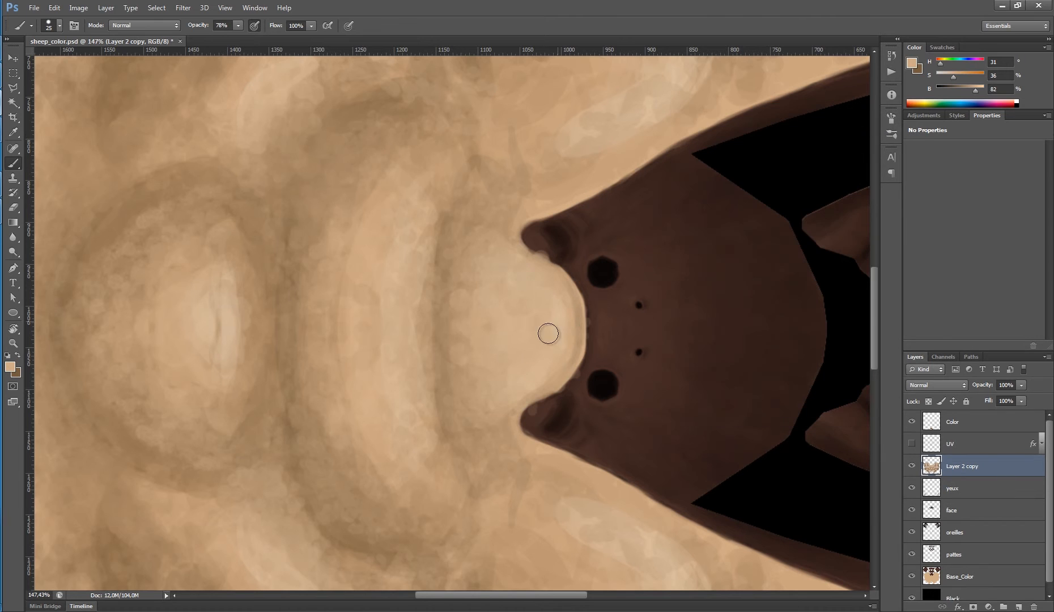
- Add a new layer above Layer 2 copy and dab sampled tan onto the bump beside the face with brush size 25
left_click(1017, 607)
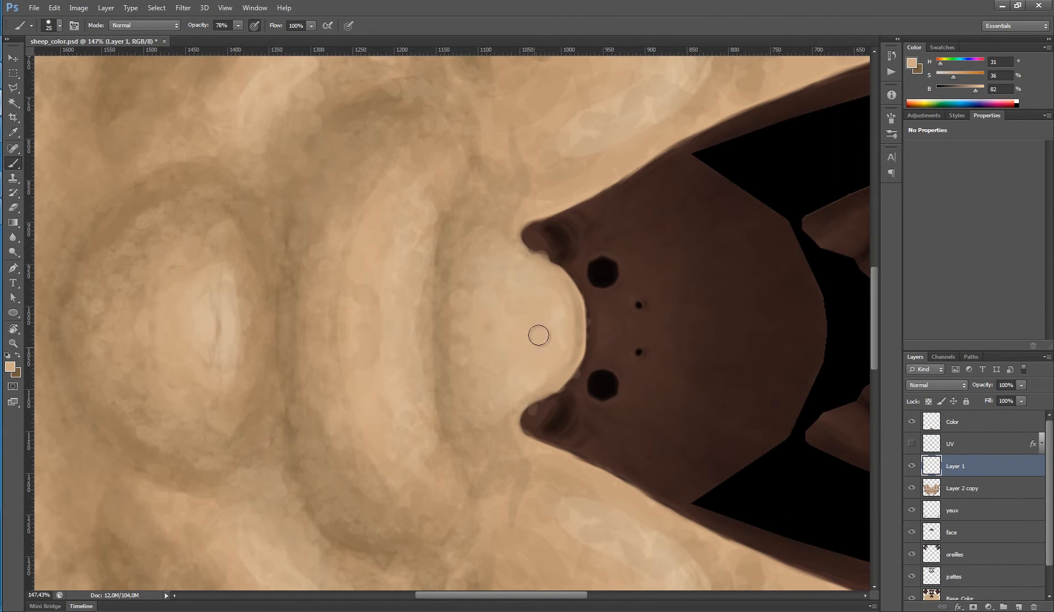
left_click(611, 171, "alt")
left_click(548, 313)
left_click_drag(543, 350, 544, 324)
key("ctrl+z")
left_click(506, 335)
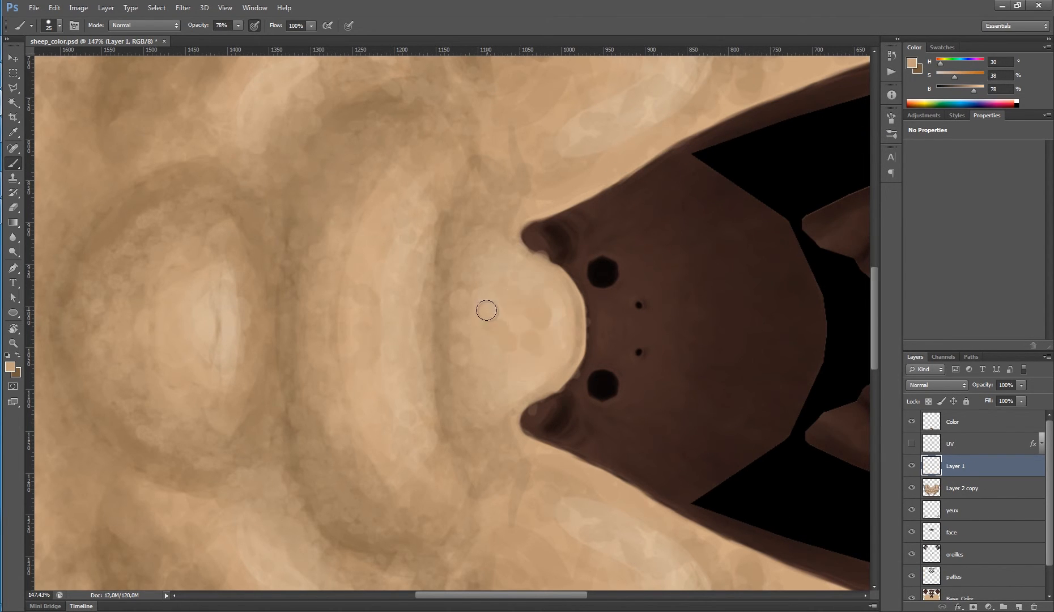
- Add fine specks of sampled darker tan to the wool bump beside the face with the brush reduced to size 10
left_click(459, 283, "alt")
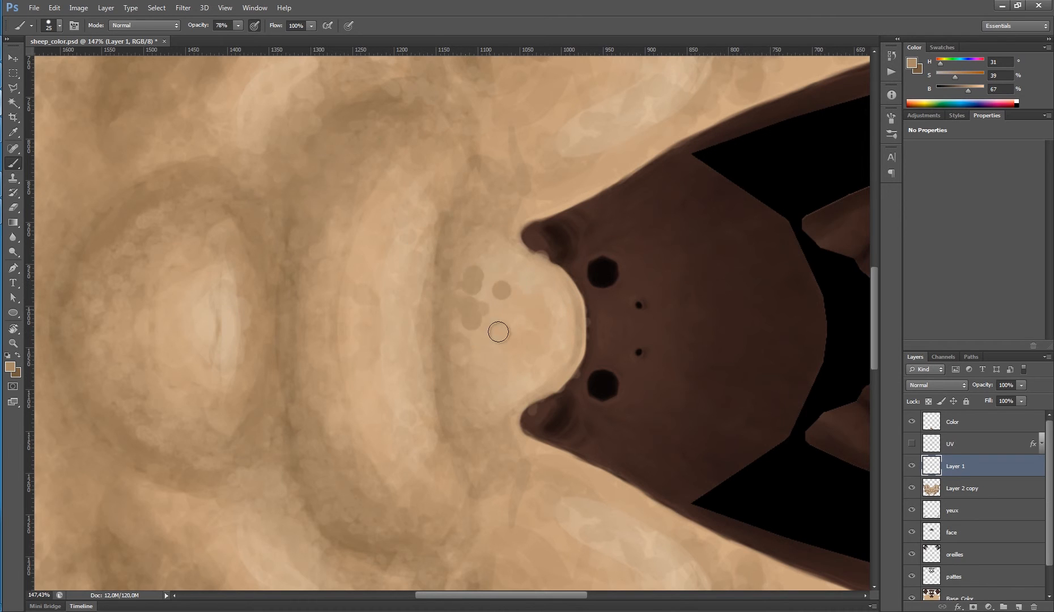
key("bracketleft")
key("bracketleft")
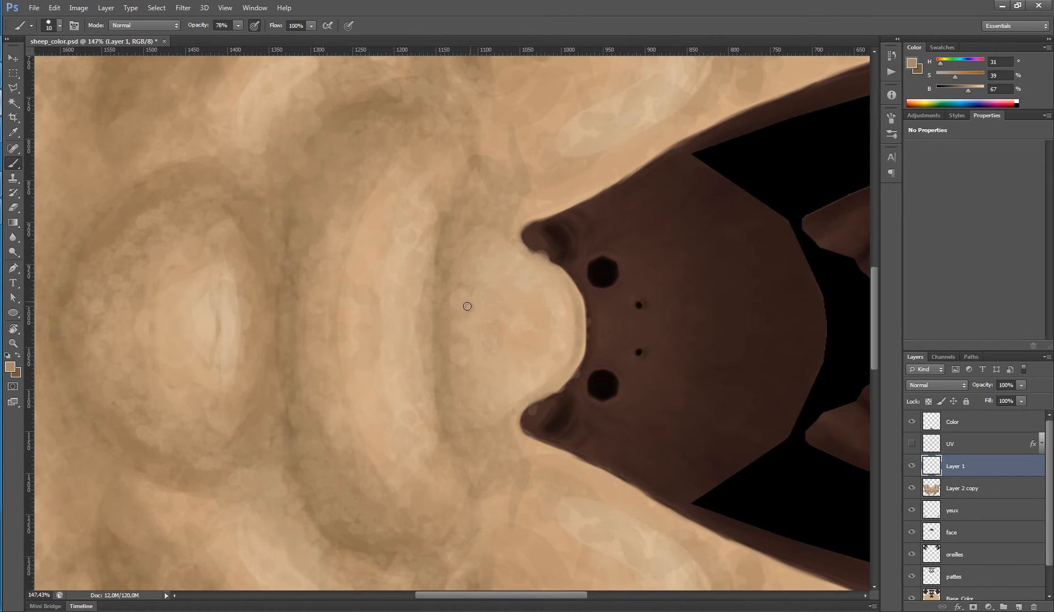
left_click_drag(514, 300, 482, 344)
left_click(498, 286)
left_click_drag(568, 316, 517, 316)
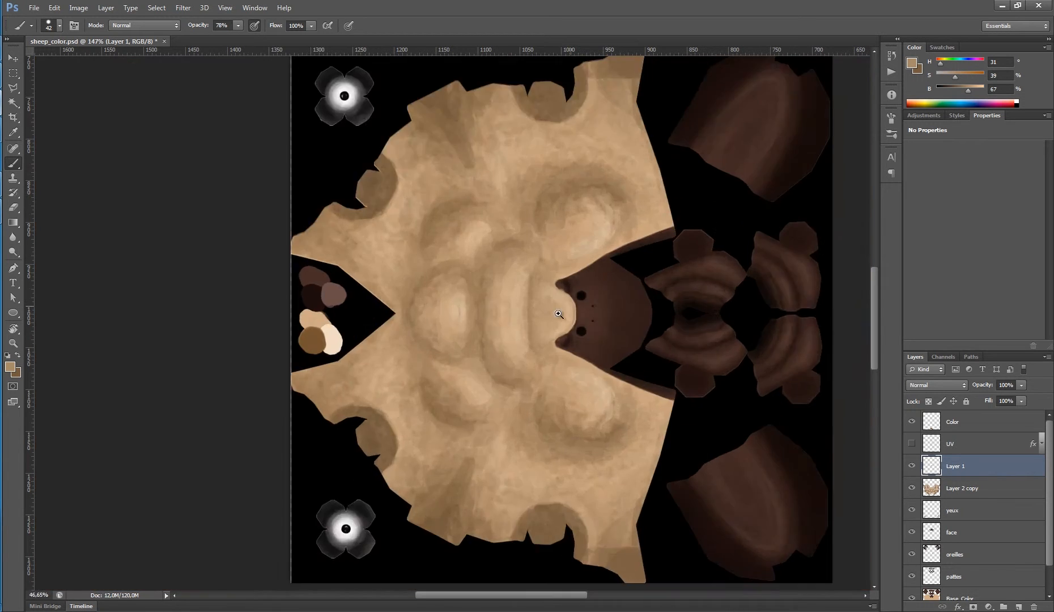
- Try to soften the lower side bump's shading with sampled light tan at brush size 115 and 78% opacity, and undo the painting
left_click_drag(430, 406, 482, 405)
mouse_move(470, 323)
left_mouse_down()
mouse_move(419, 326)
mouse_move(461, 327)
left_mouse_up()
left_click(419, 362, "alt")
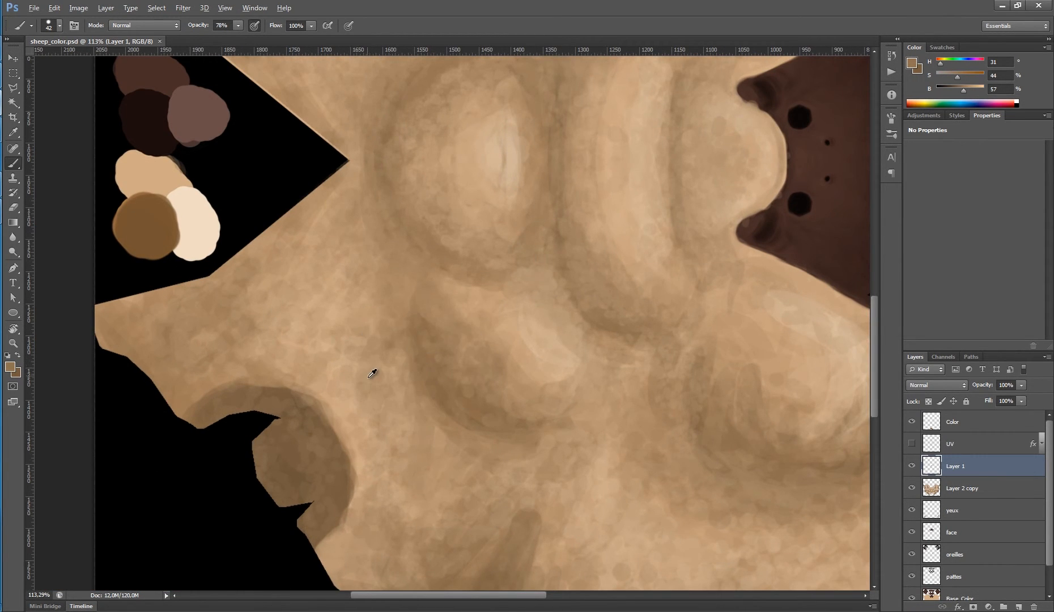
left_click_drag(369, 376, 464, 347)
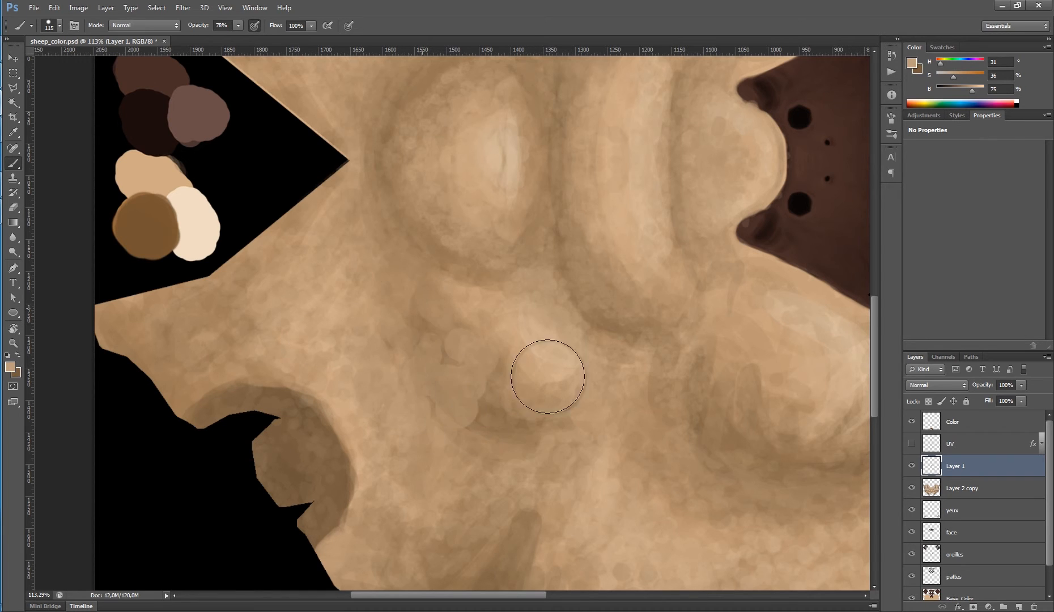
key("ctrl+z")
- Add a new layer above Layer 1, soften the upper side bump's shading with the light tan, and set the layer's opacity to 69%
left_click(1017, 608)
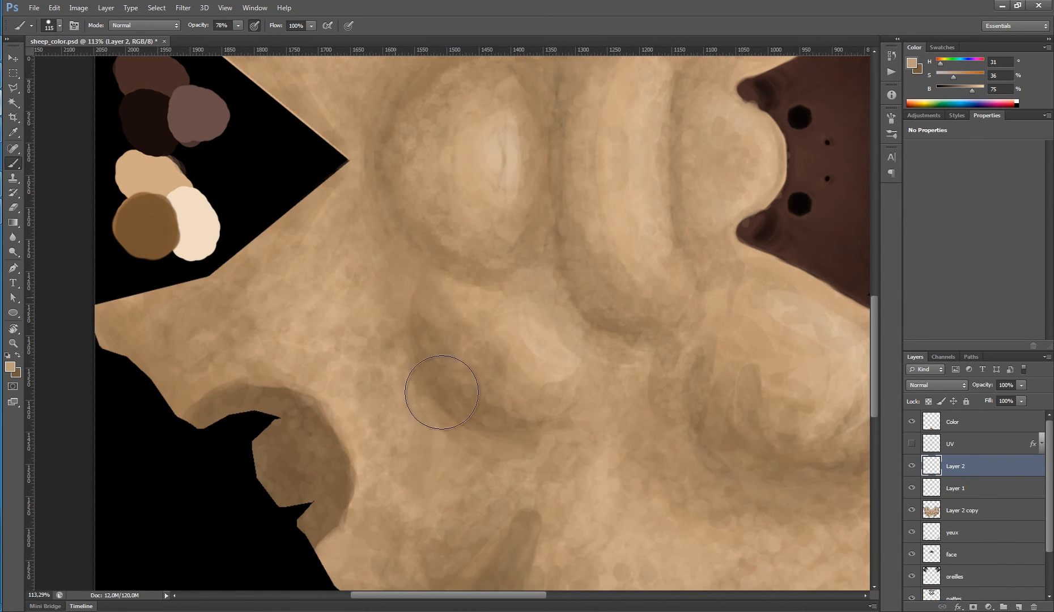
scroll(453, 289, "up", 5)
left_click_drag(450, 306, 509, 229)
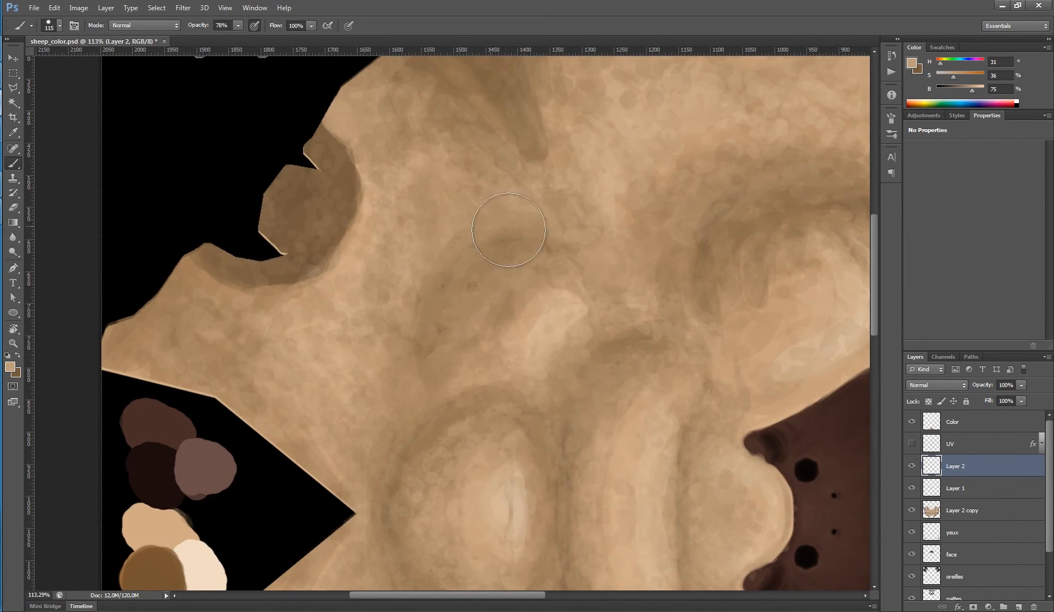
left_click_drag(1021, 385, 1000, 398)
scroll(666, 371, "down", 3, "alt")
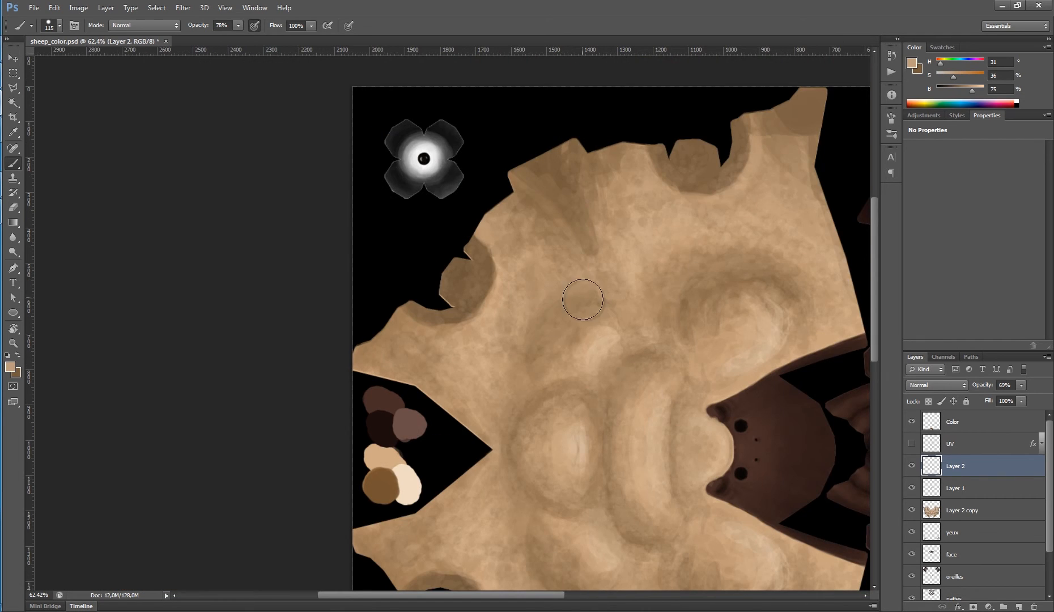
scroll(567, 364, "down", 3)
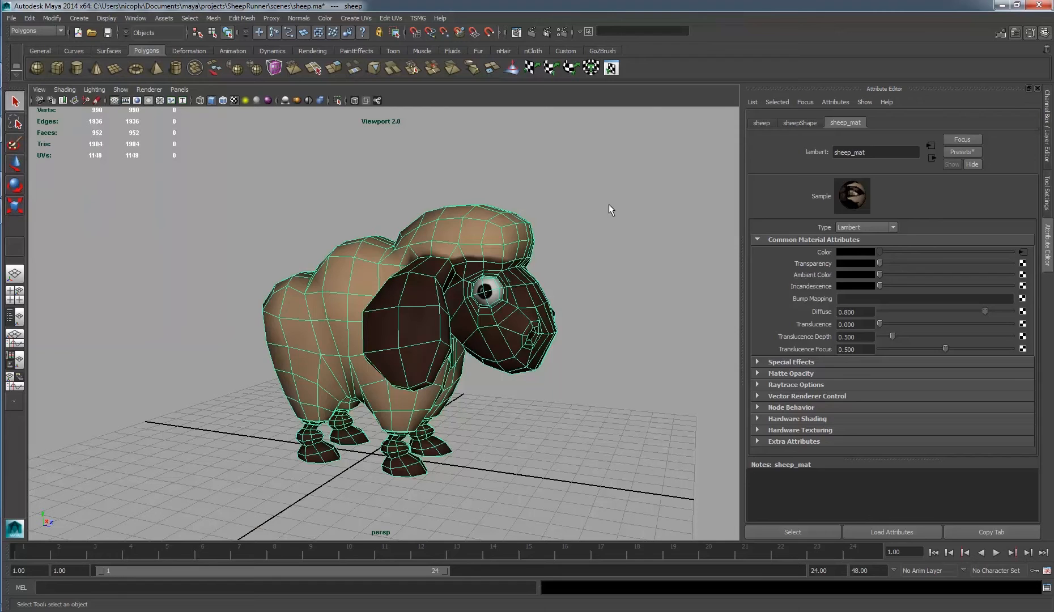
- Switch to Maya, refresh the sheep_mat texture, and examine the deselected sheep's wool shading from different angles
left_click(848, 199)
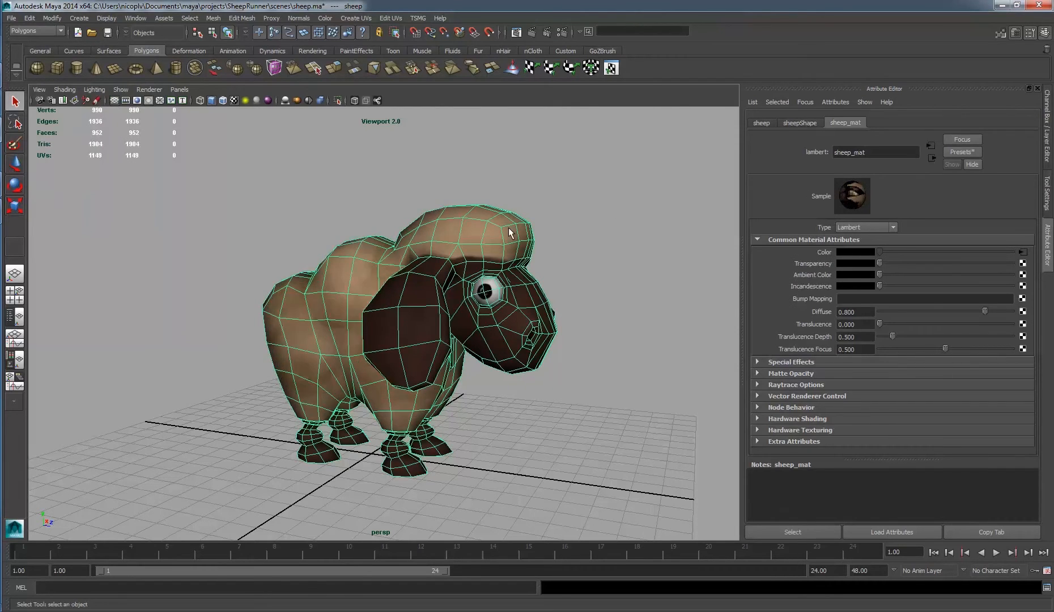
left_click(543, 198)
left_click_drag(544, 198, 621, 319)
left_click_drag(363, 318, 372, 231)
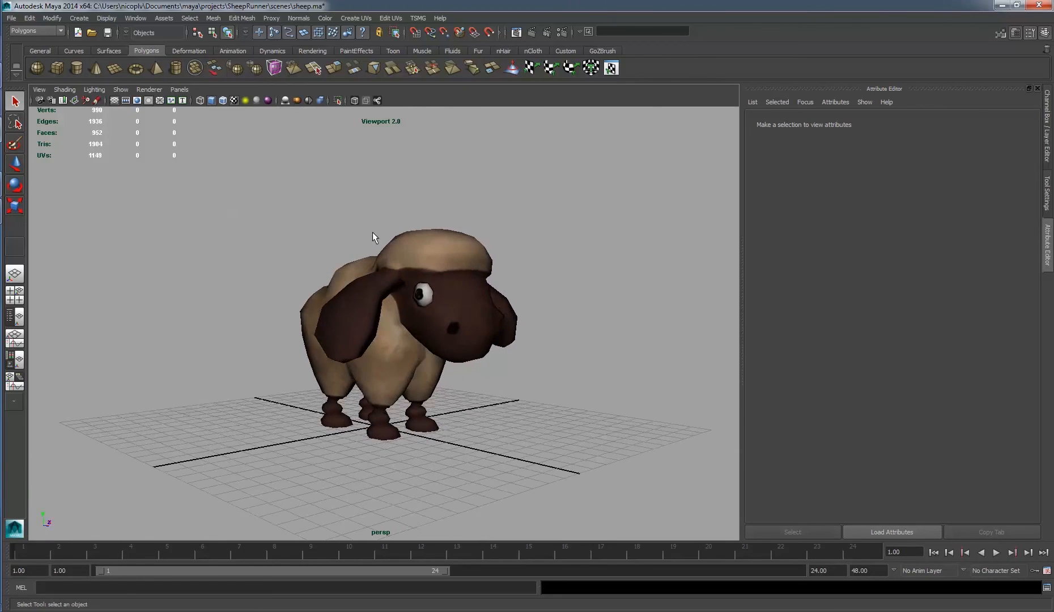